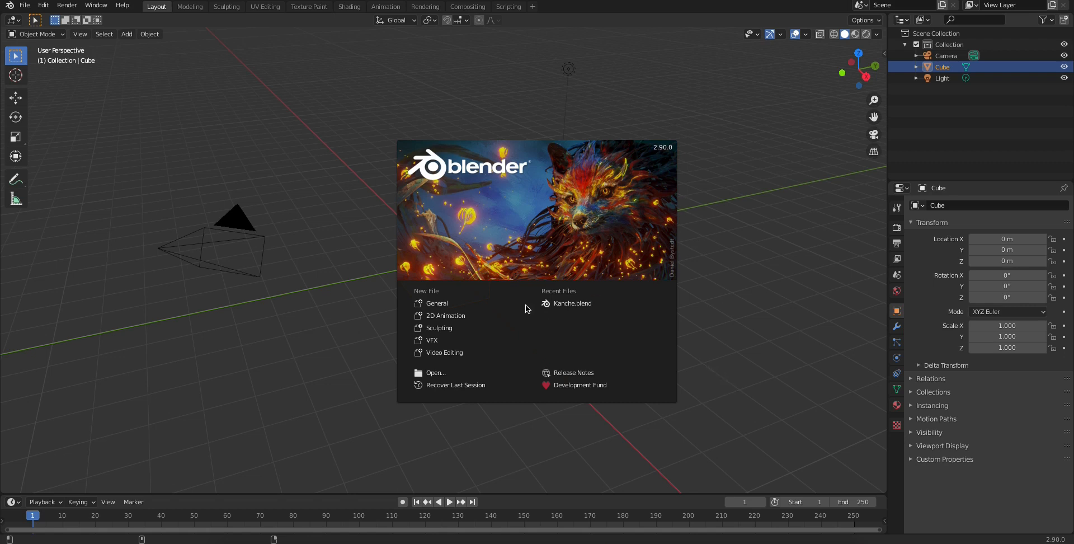
# Dismiss the splash screen and rotate the cube about -45.15° around the global Z axis
pyautogui.click(742, 264)
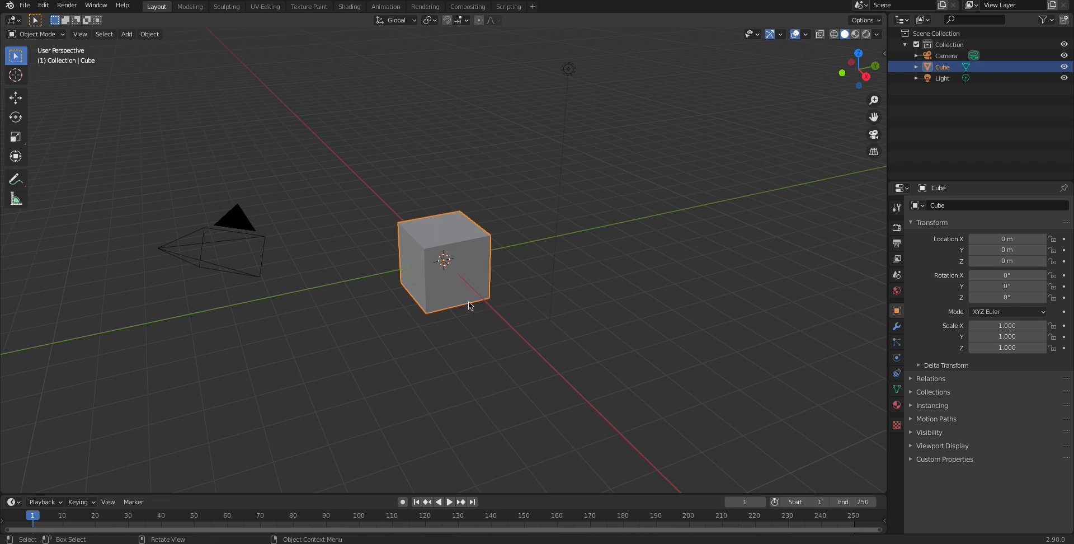
pyautogui.scroll(3, 463, 302)
pyautogui.scroll(2, 462, 302)
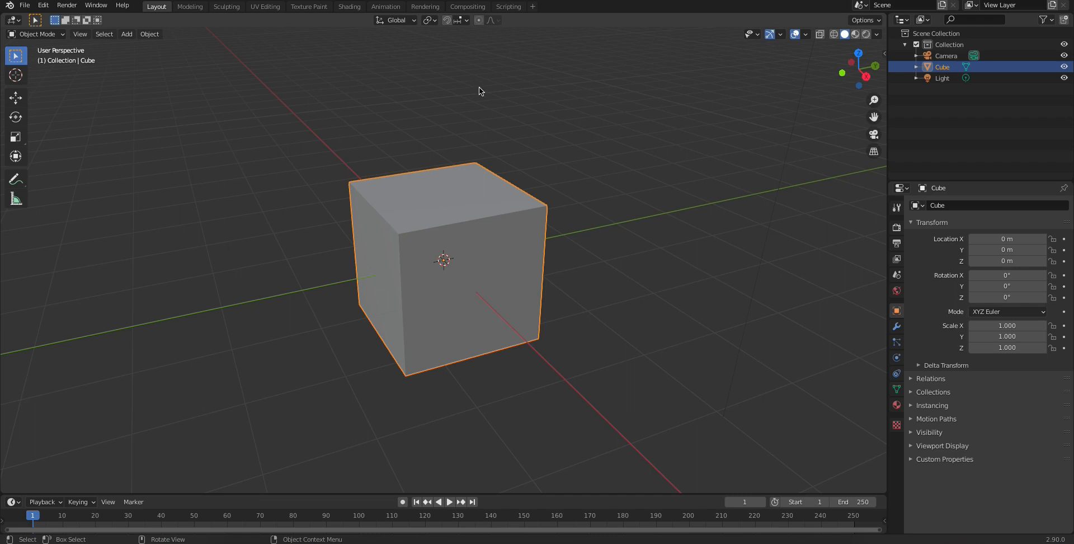
pyautogui.scroll(-1, 438, 265)
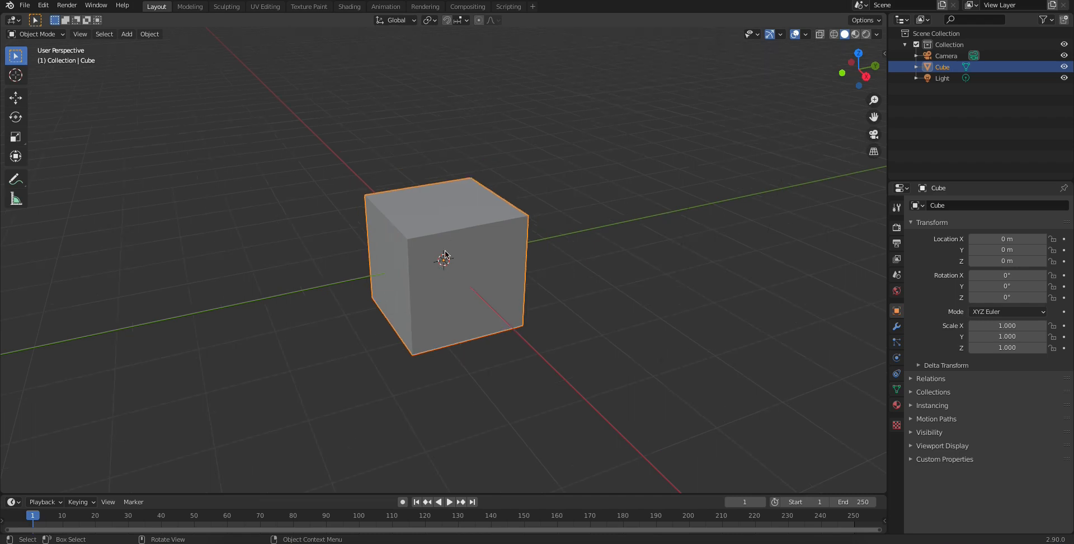
pyautogui.click(403, 23)
pyautogui.scroll(-1, 483, 282)
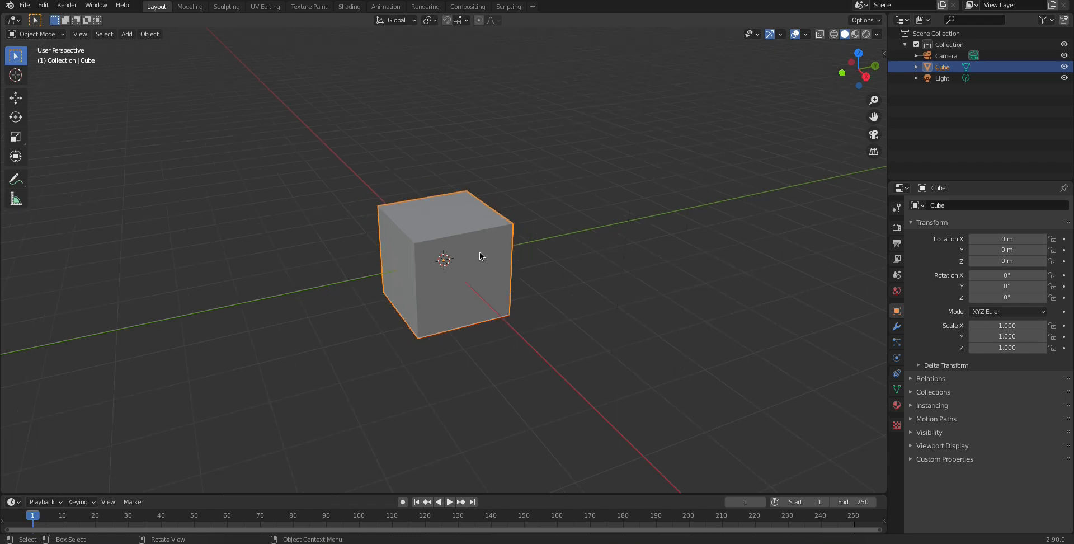
pyautogui.moveTo(485, 260); pyautogui.dragTo(495, 278, button='middle')
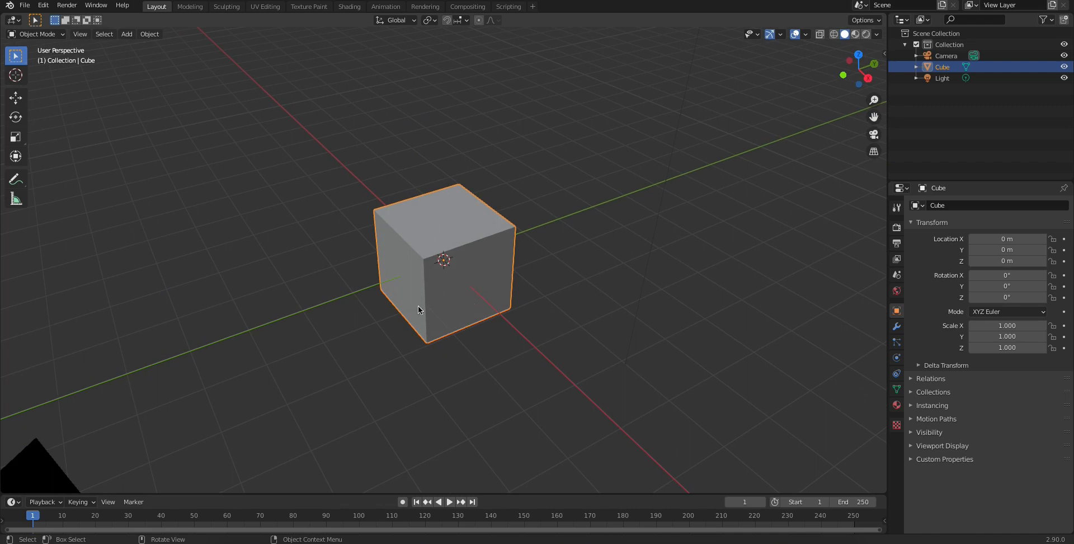
pyautogui.hotkey('shift', 'alt', 'c')
pyautogui.press('r')
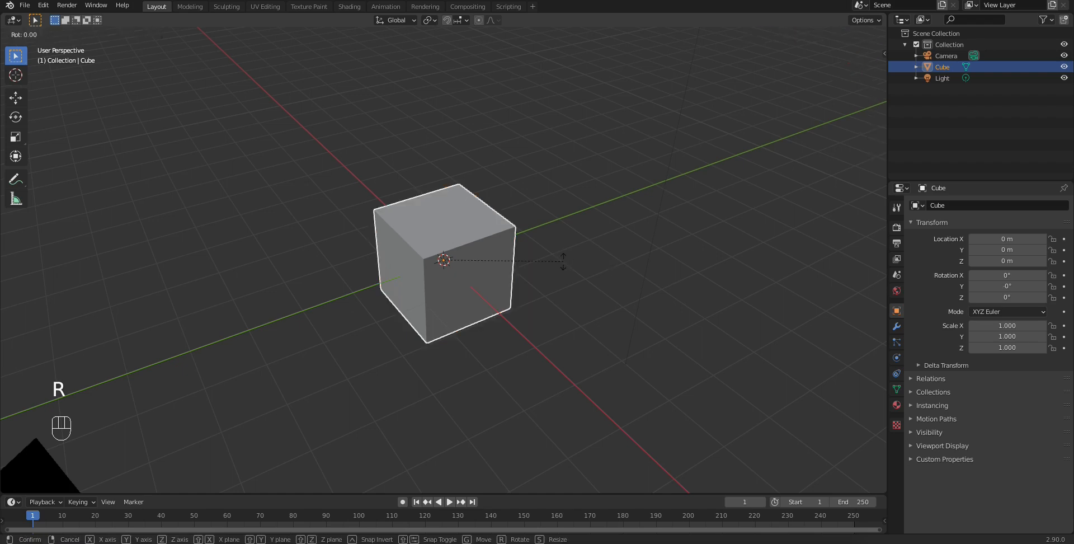
pyautogui.press('z')
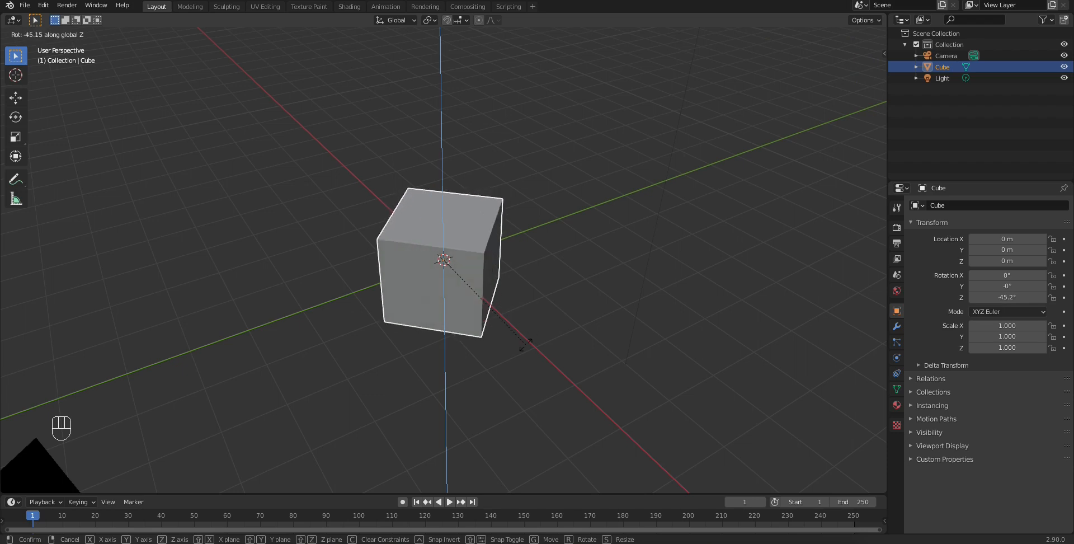
pyautogui.click(526, 344)
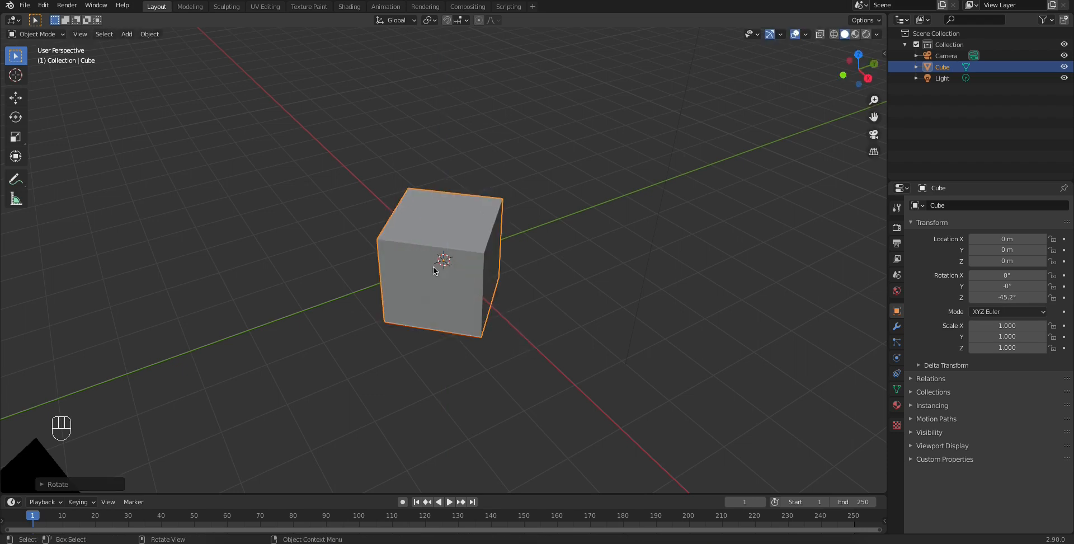
# Set the transform orientation to Local and activate the Move tool for the rotated cube
pyautogui.moveTo(434, 269); pyautogui.dragTo(472, 272, button='middle')
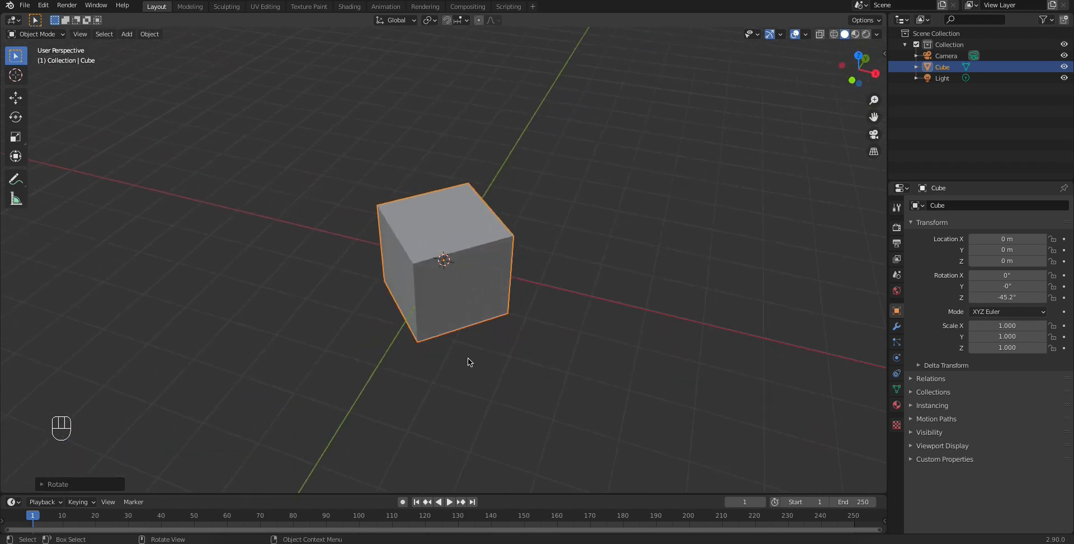
pyautogui.moveTo(555, 326); pyautogui.dragTo(469, 305, button='middle')
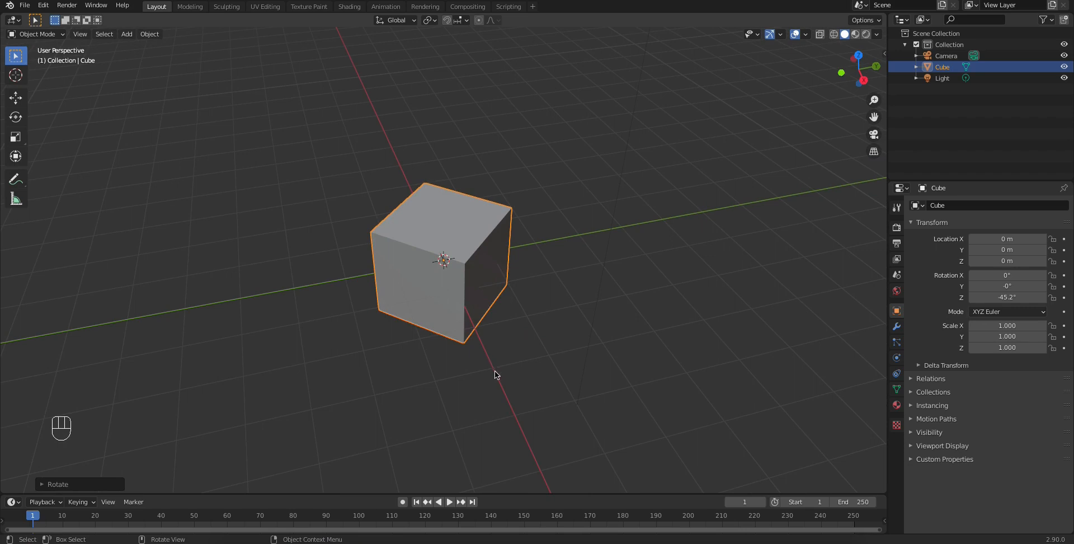
pyautogui.moveTo(468, 322); pyautogui.dragTo(517, 319, button='middle')
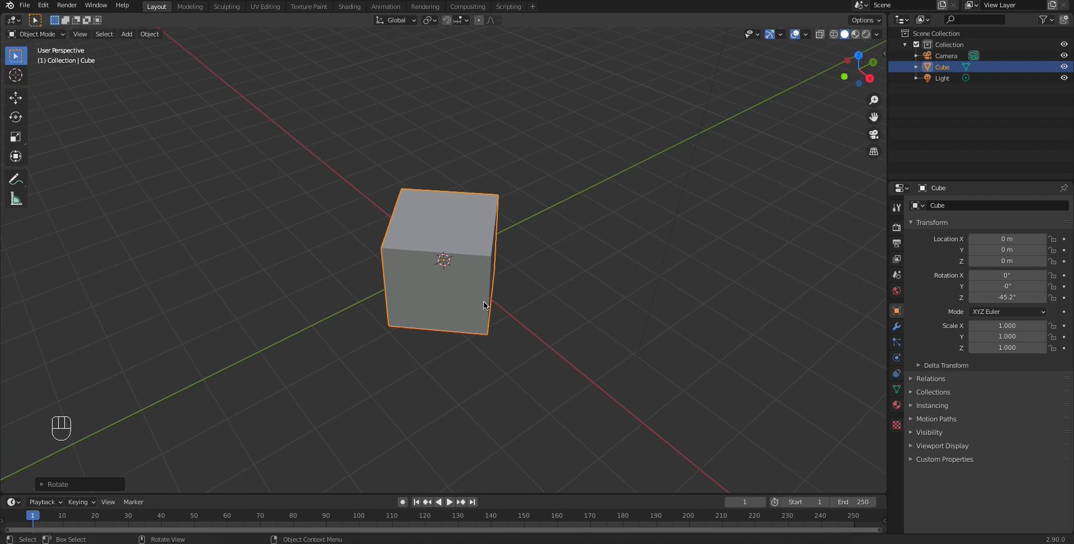
pyautogui.moveTo(474, 290); pyautogui.dragTo(470, 290, button='middle')
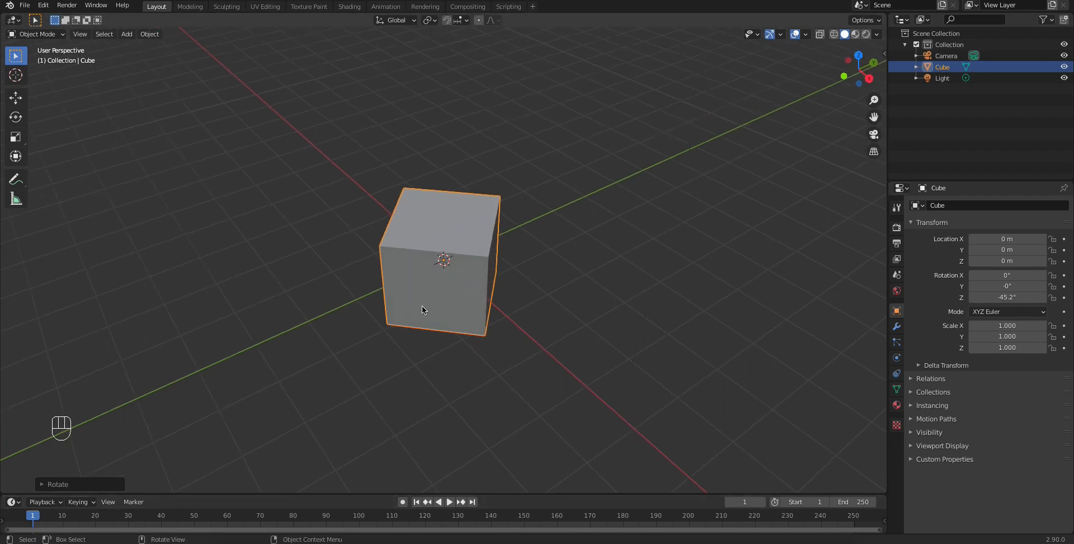
pyautogui.moveTo(442, 392); pyautogui.dragTo(436, 326, button='middle')
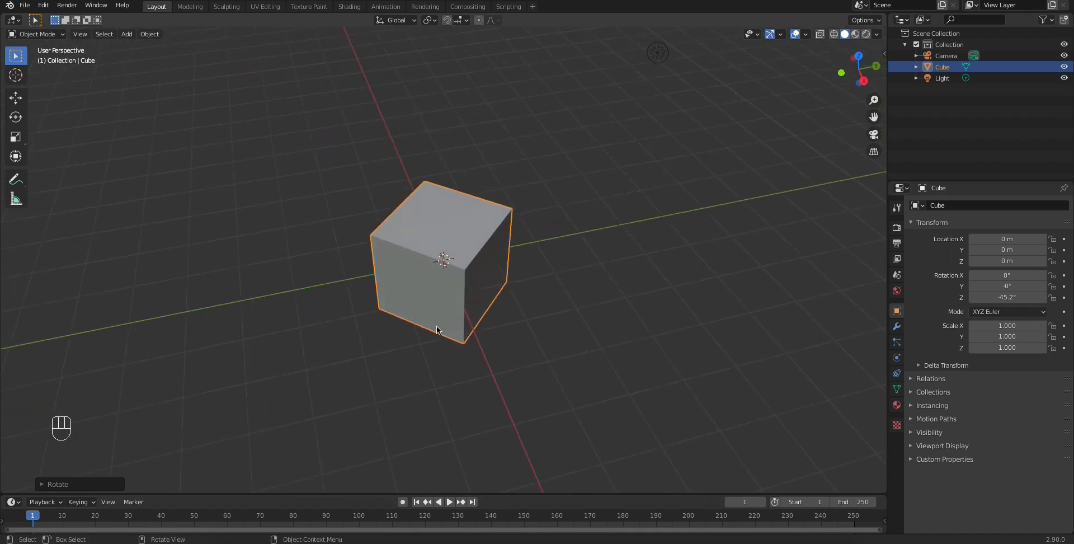
pyautogui.click(409, 23)
pyautogui.click(395, 20)
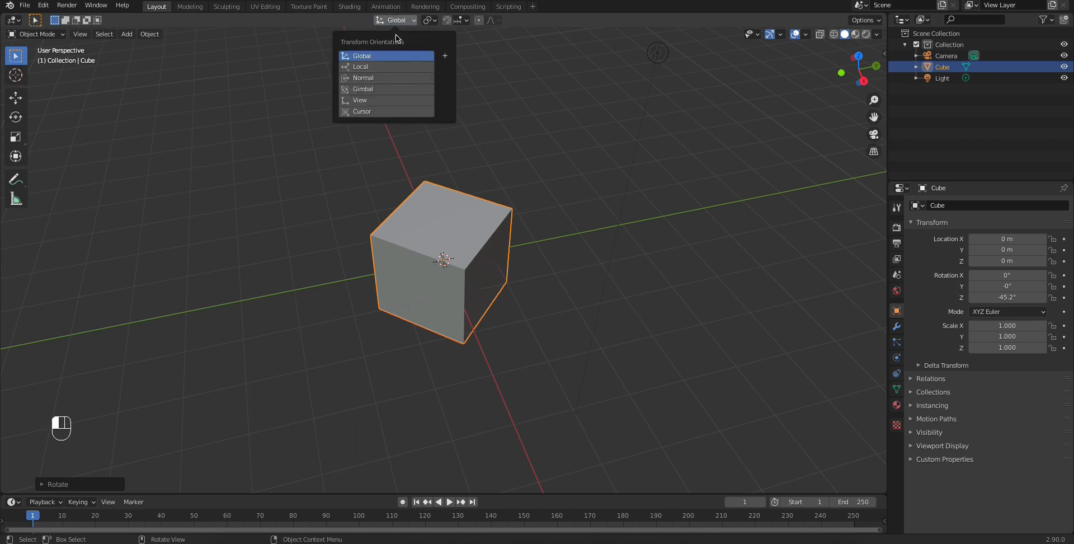
pyautogui.click(373, 68)
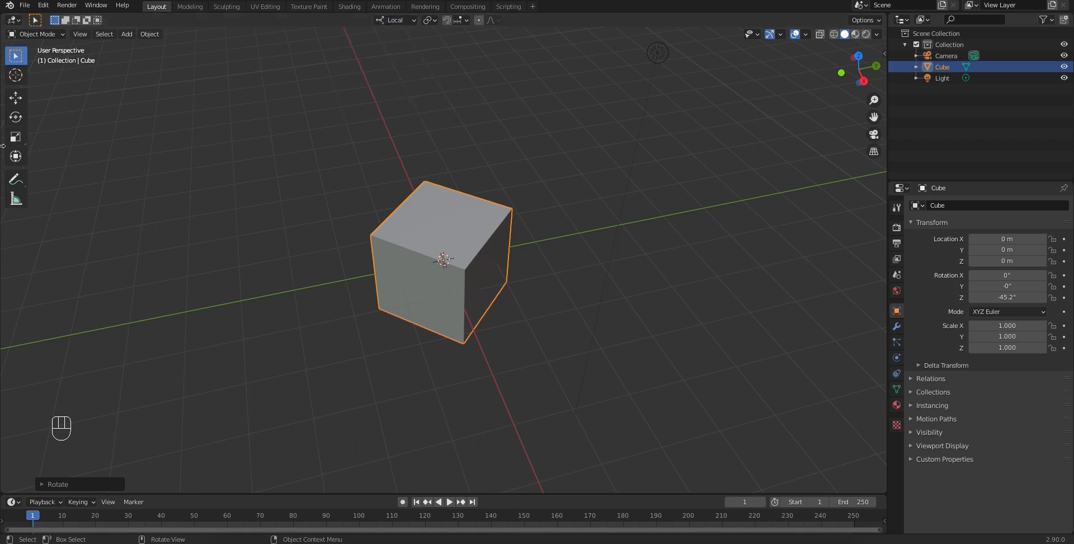
pyautogui.click(17, 100)
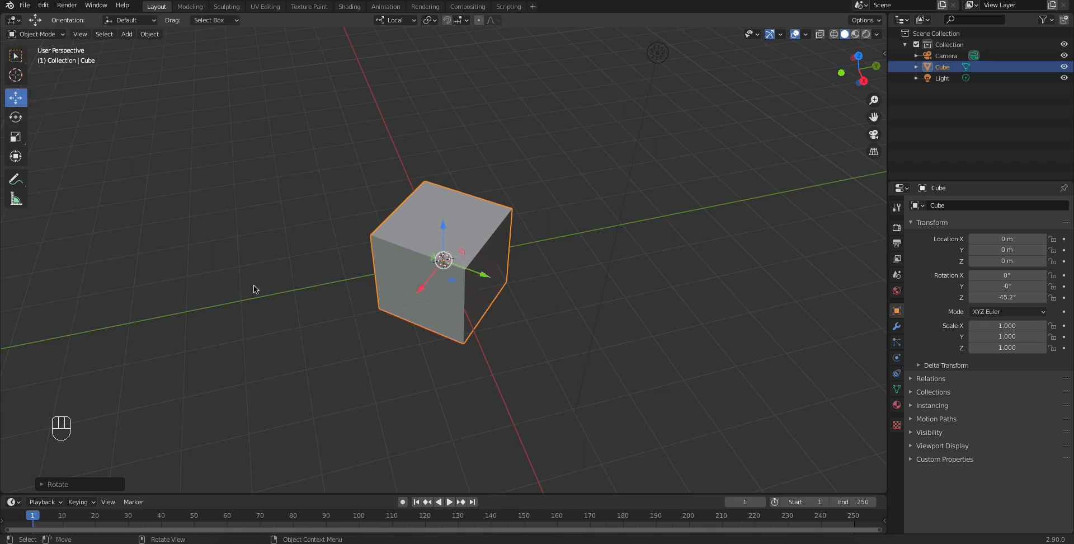
# Compare the cube's move gizmo in the Global and Normal transform orientations, ending on Normal
pyautogui.click(391, 21)
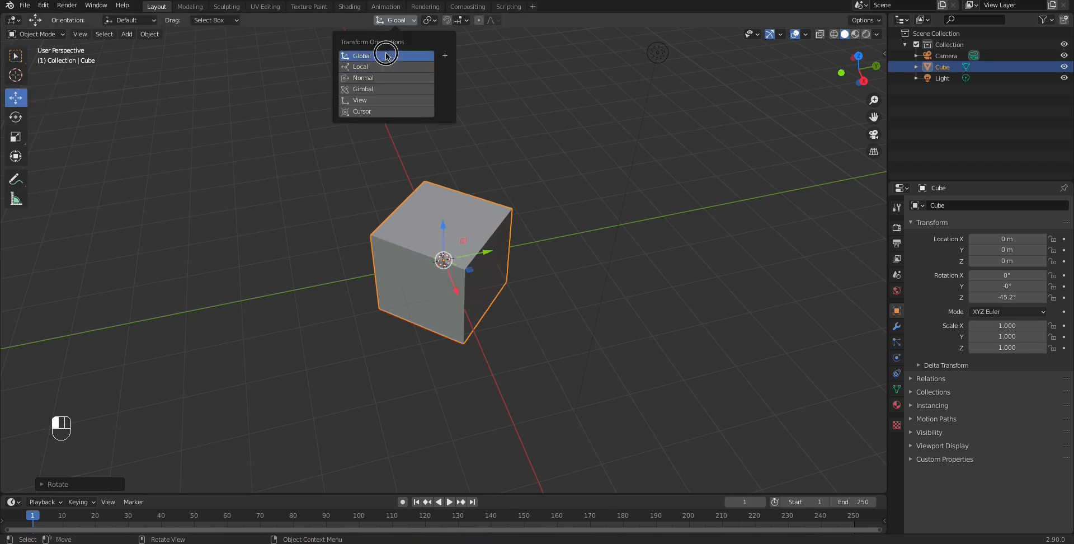
pyautogui.click(388, 56)
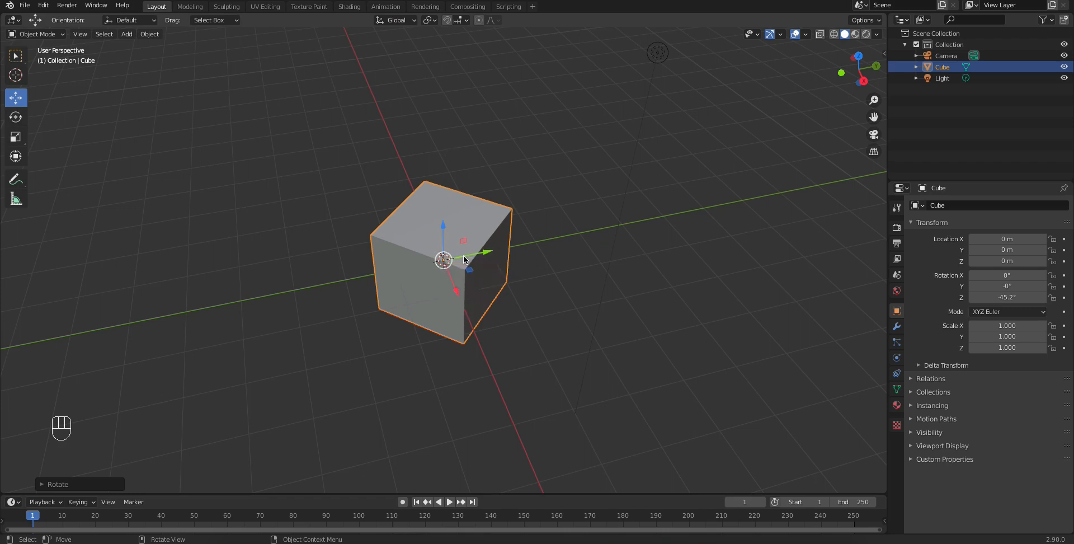
pyautogui.click(395, 21)
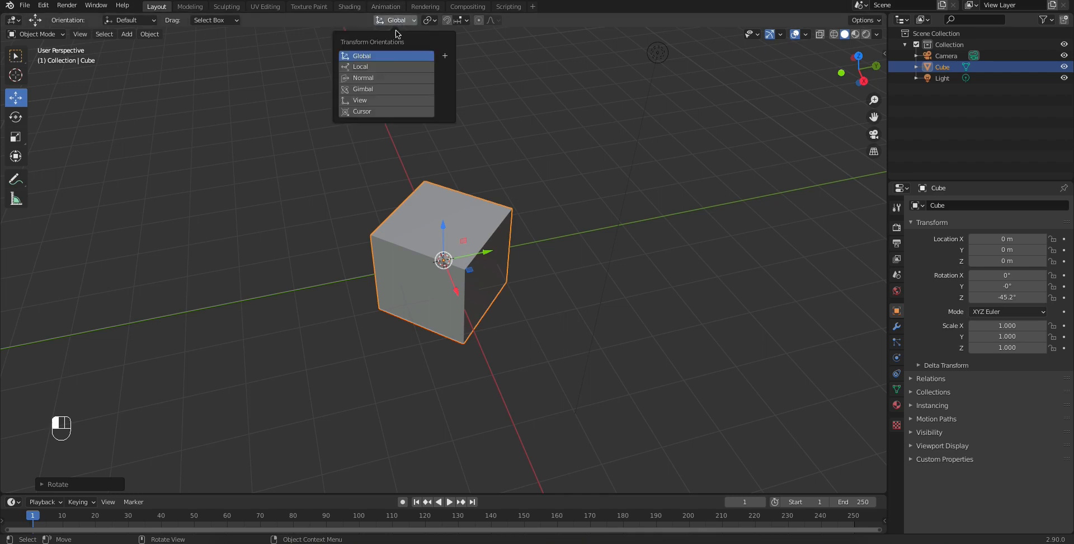
pyautogui.click(373, 78)
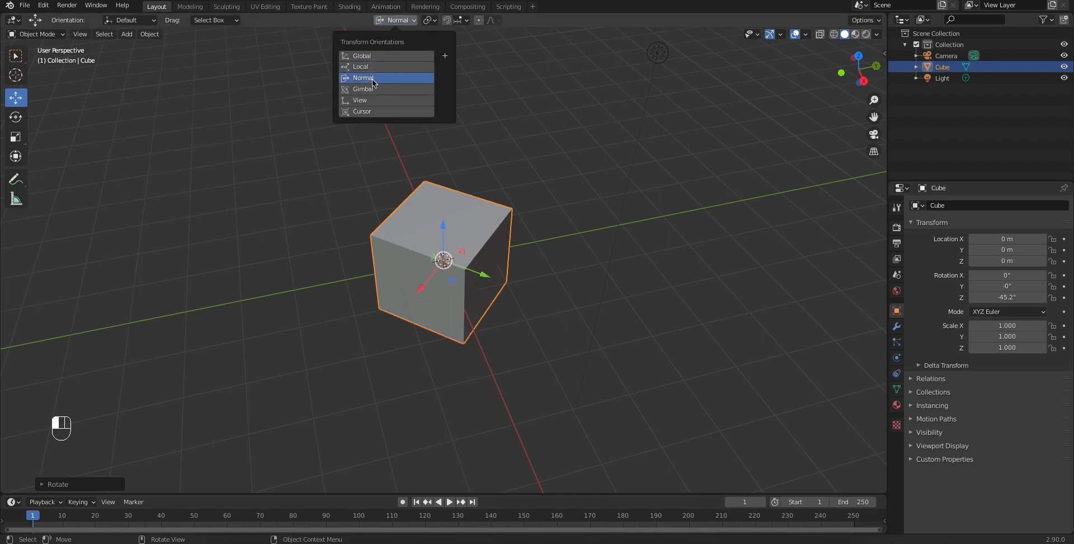
pyautogui.click(643, 272)
pyautogui.click(440, 282)
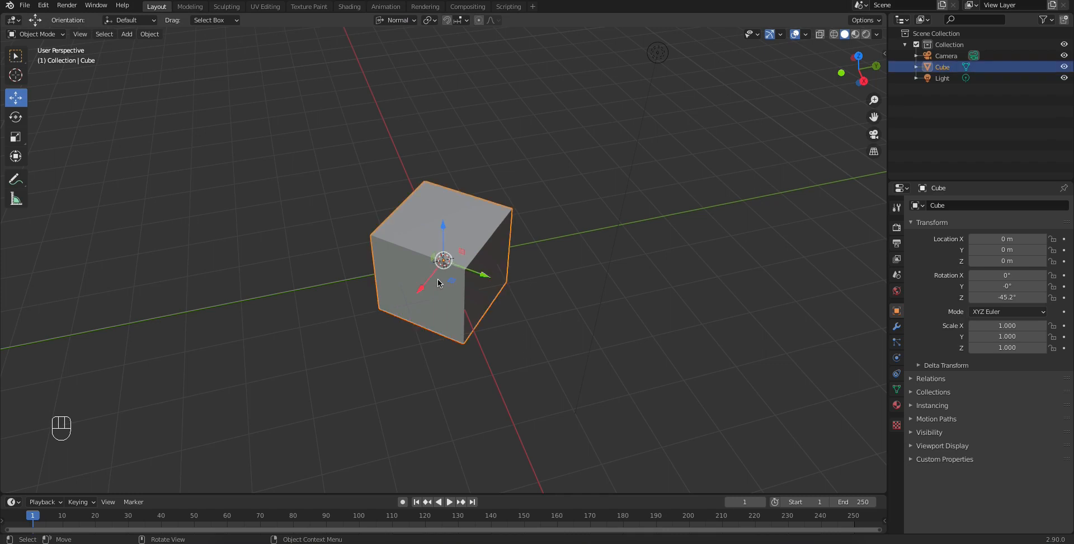
# Try moving the cube along its Normal X axis to about X 2.09 m, Y -2.10 m, and separately along its Y axis, undoing each move
pyautogui.moveTo(450, 266); pyautogui.dragTo(462, 275, button='middle')
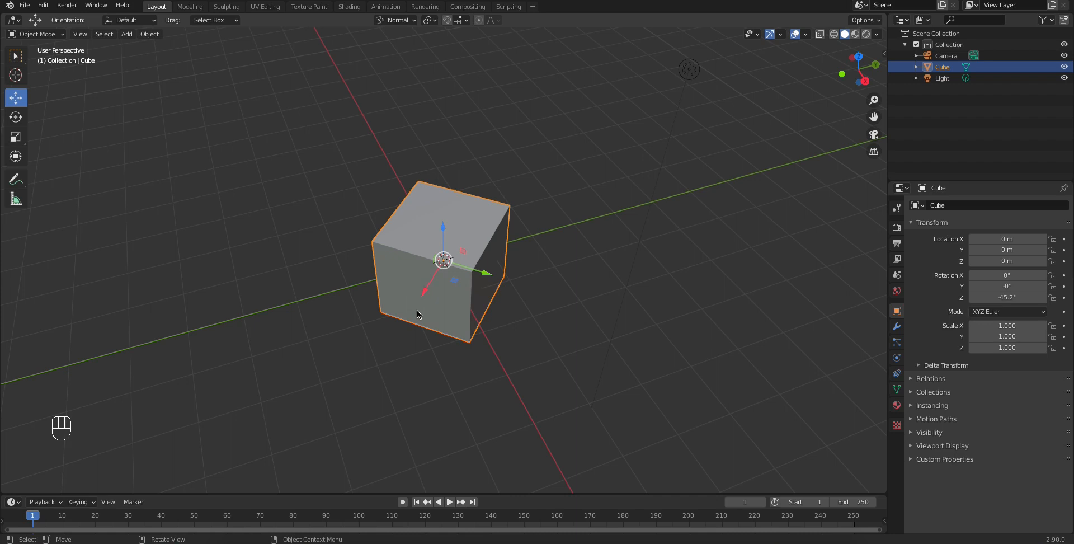
pyautogui.moveTo(423, 296); pyautogui.dragTo(368, 411)
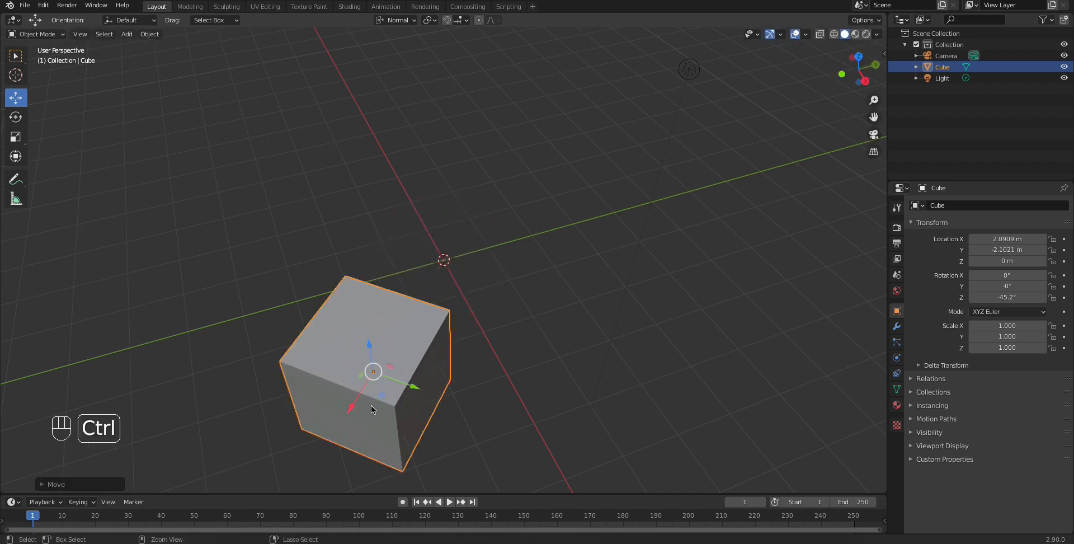
pyautogui.hotkey('ctrl', 'z')
pyautogui.moveTo(484, 275); pyautogui.dragTo(562, 303)
pyautogui.hotkey('ctrl', 'z')
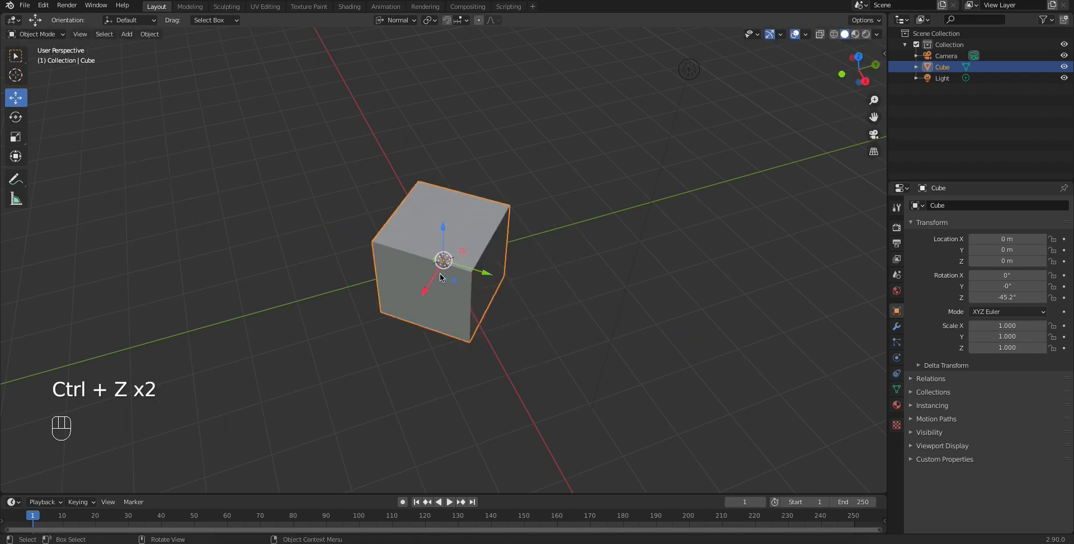
# View the Rotate gizmo, try scaling the cube along its Normal X axis with the Scale tool, and undo the scaling
pyautogui.click(20, 119)
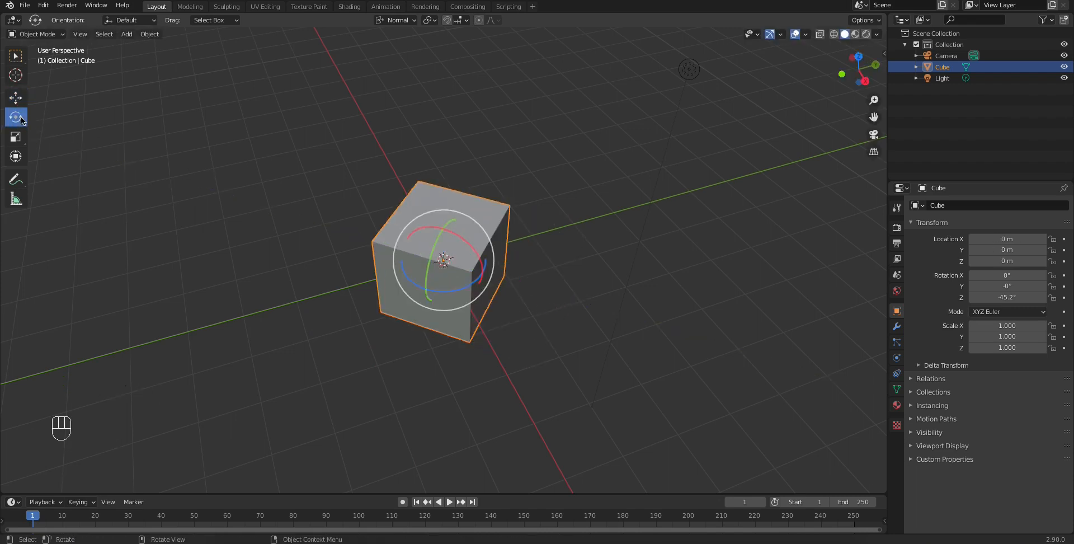
pyautogui.click(19, 137)
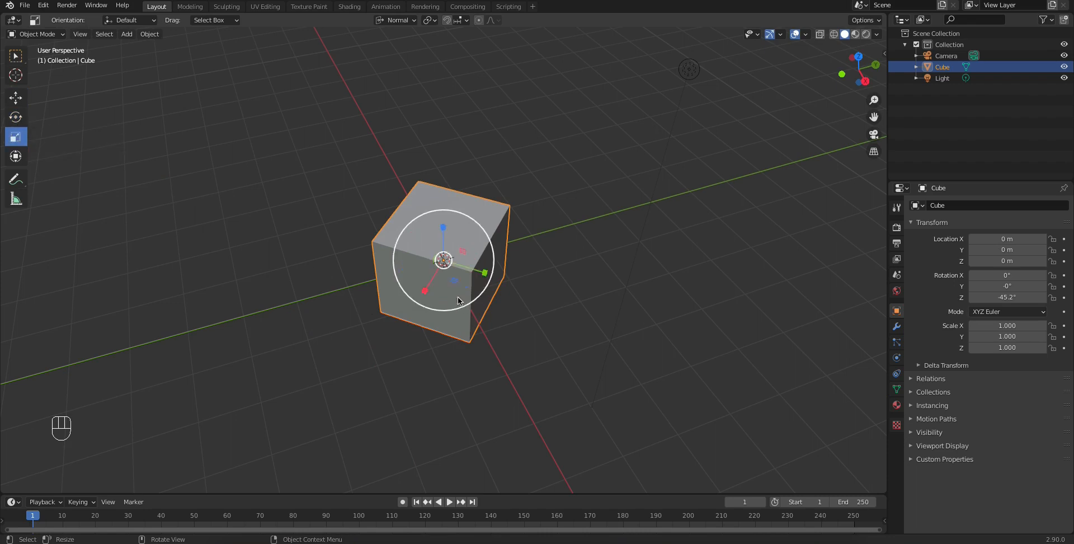
pyautogui.moveTo(425, 291); pyautogui.dragTo(401, 364)
pyautogui.hotkey('ctrl', 'z')
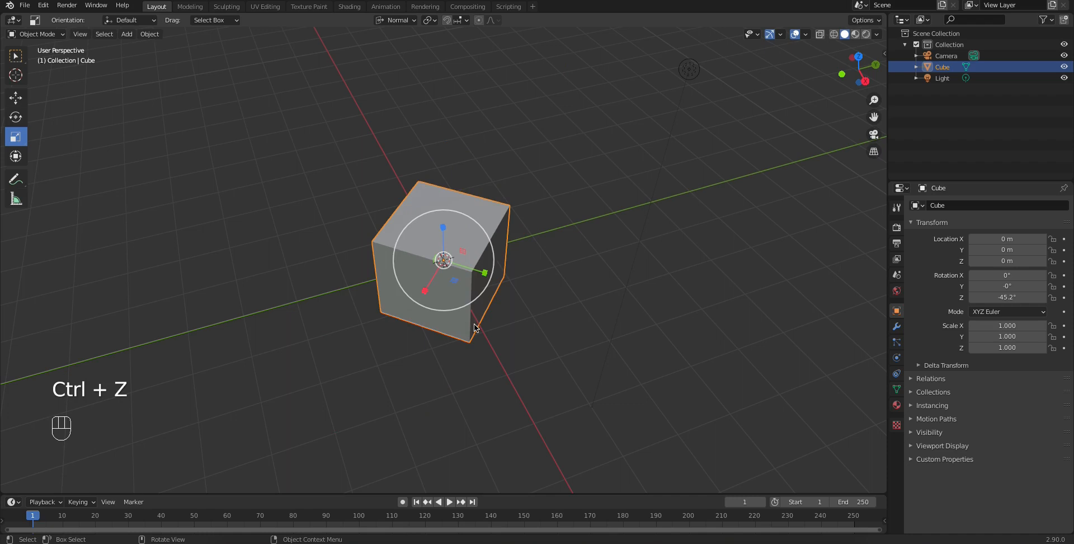
# With the Move tool active, set the transform orientation to Gimbal and the transform pivot point to Median Point
pyautogui.click(16, 98)
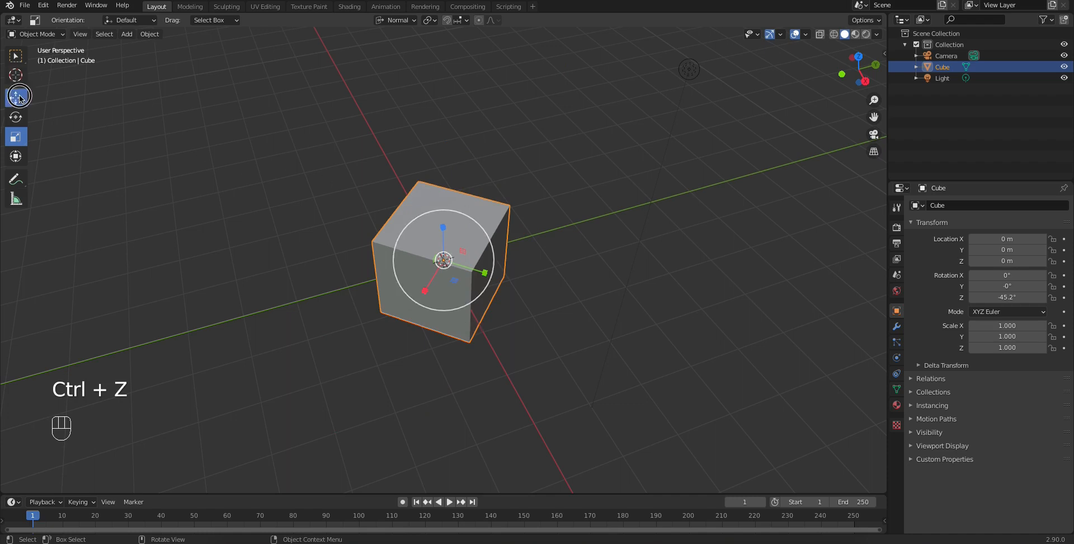
pyautogui.click(387, 22)
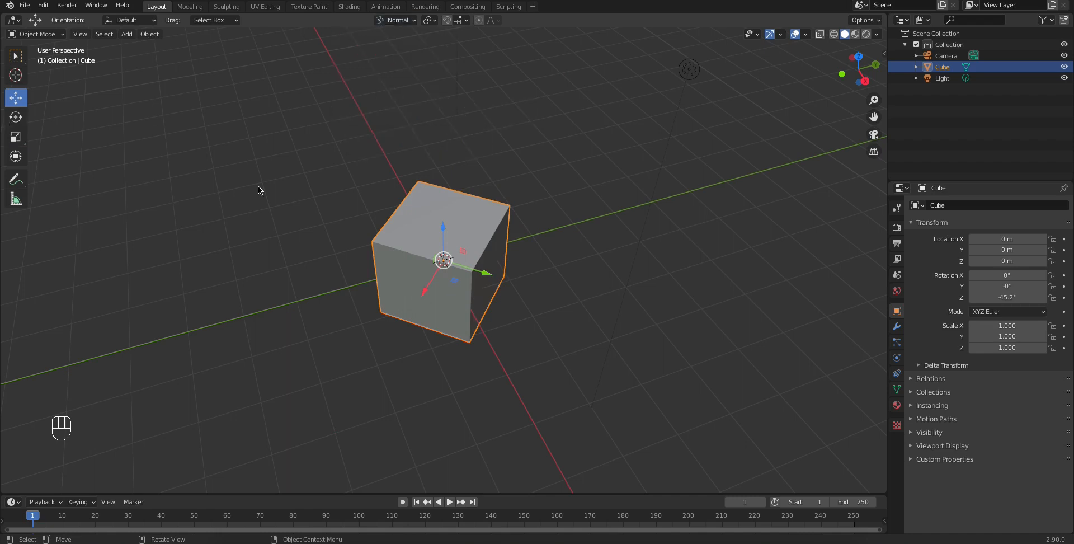
pyautogui.click(394, 23)
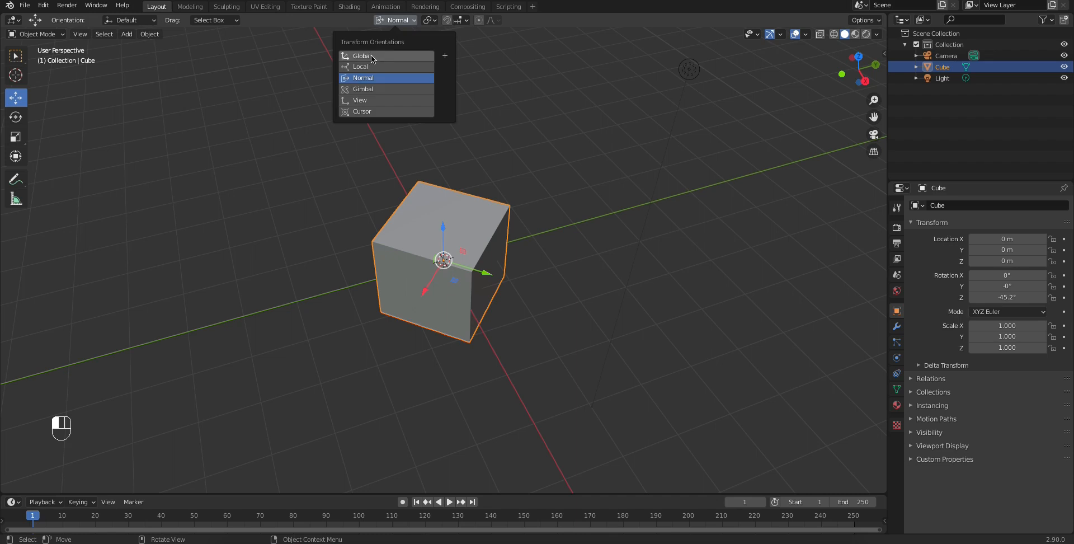
pyautogui.click(364, 88)
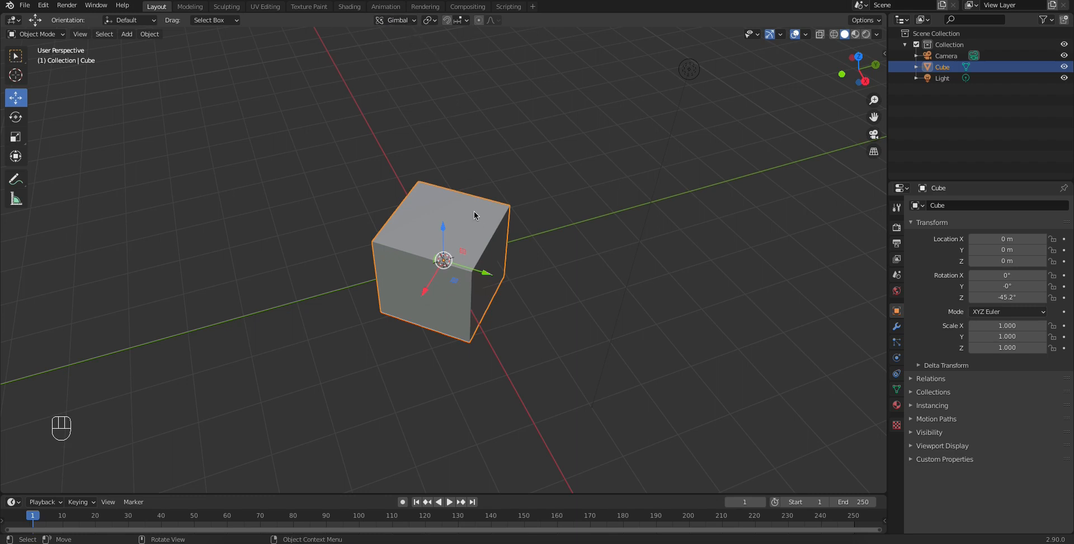
pyautogui.click(432, 21)
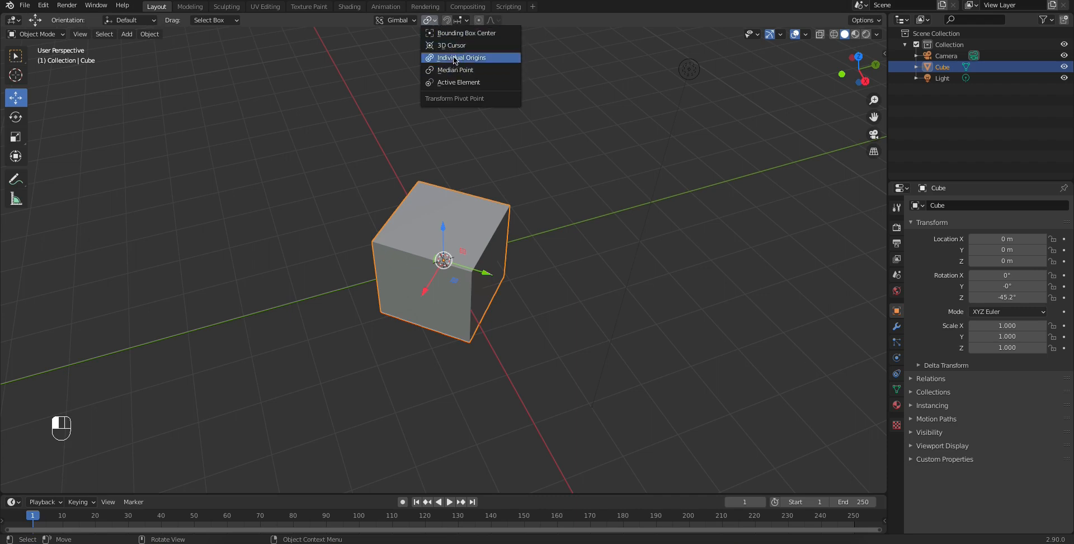
pyautogui.click(458, 74)
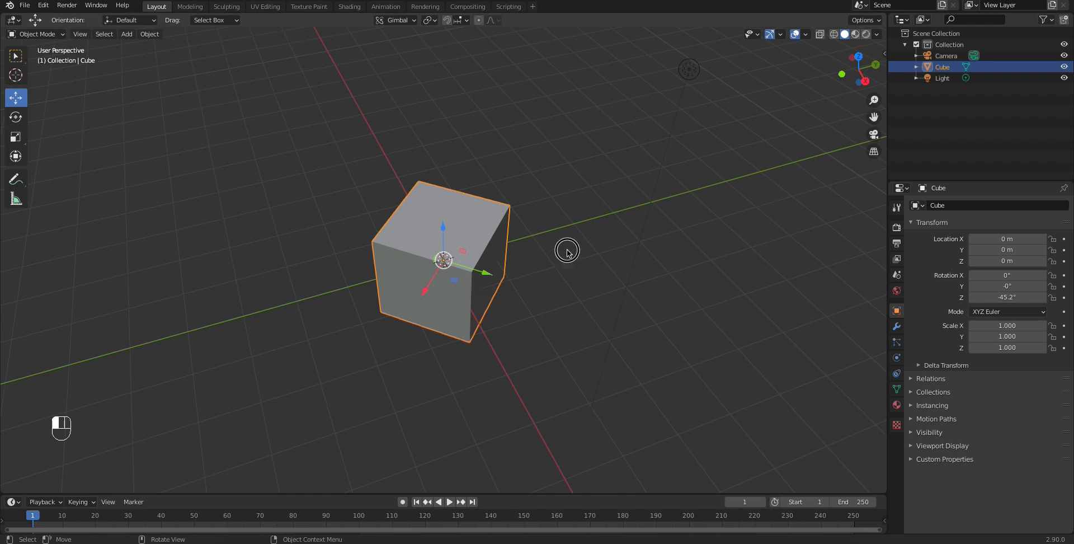
# Deselect and reselect the cube, and switch to the Select Box tool
pyautogui.click(568, 252)
pyautogui.click(482, 253)
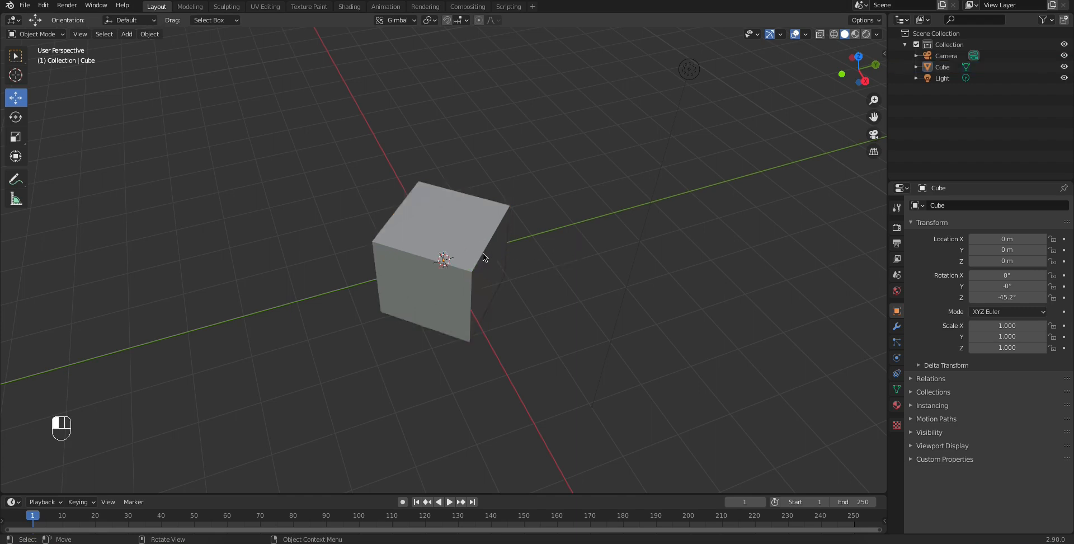
pyautogui.click(16, 56)
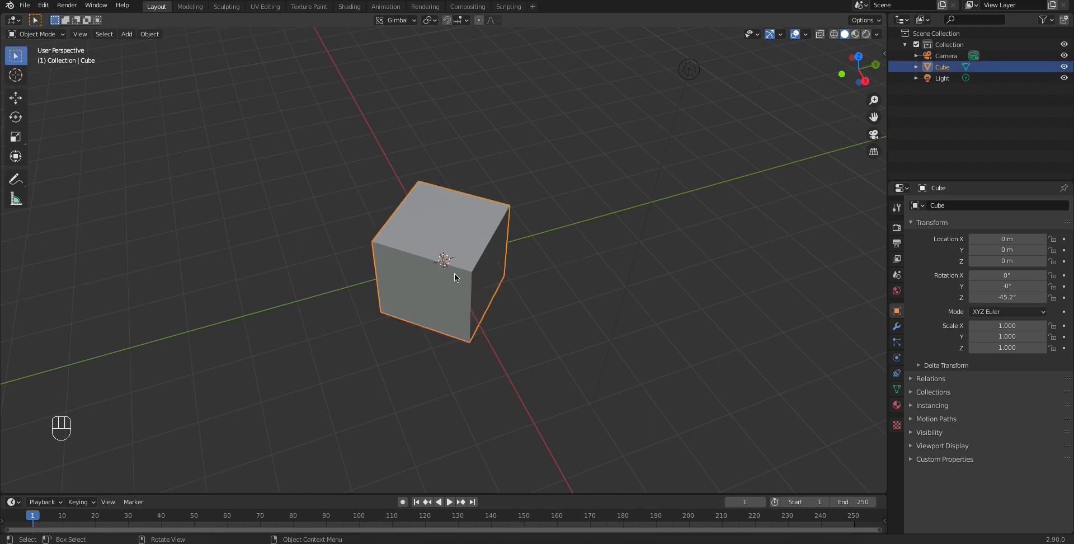
# Move the cube along its Gimbal Y axis to about X 1.83 m, Y 1.82 m
pyautogui.press('g')
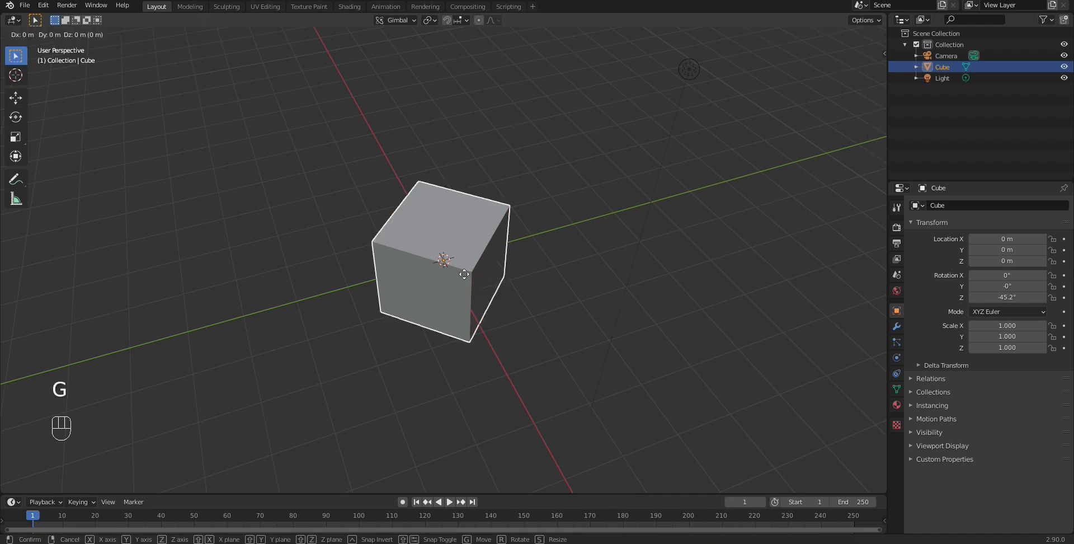
pyautogui.press('y')
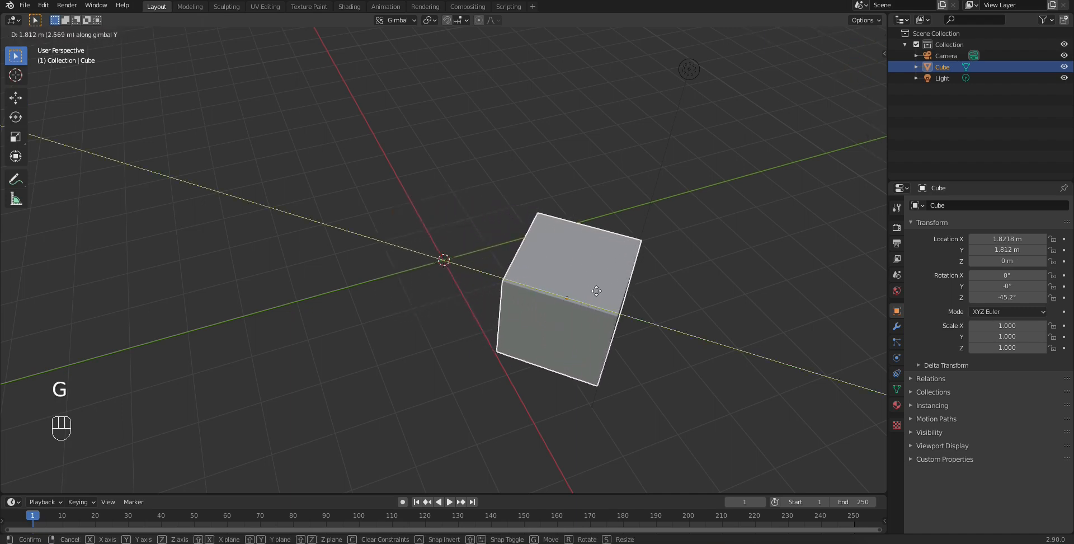
pyautogui.click(595, 294)
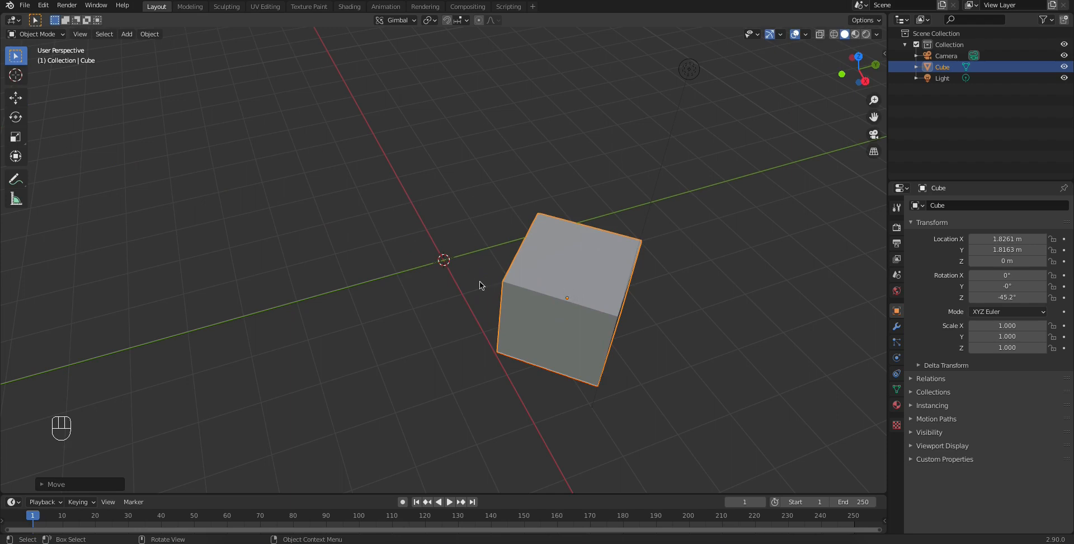
# Set the transform orientation to Local and move the cube along its local Y axis to about X 1.38 m, Y 1.37 m
pyautogui.click(395, 20)
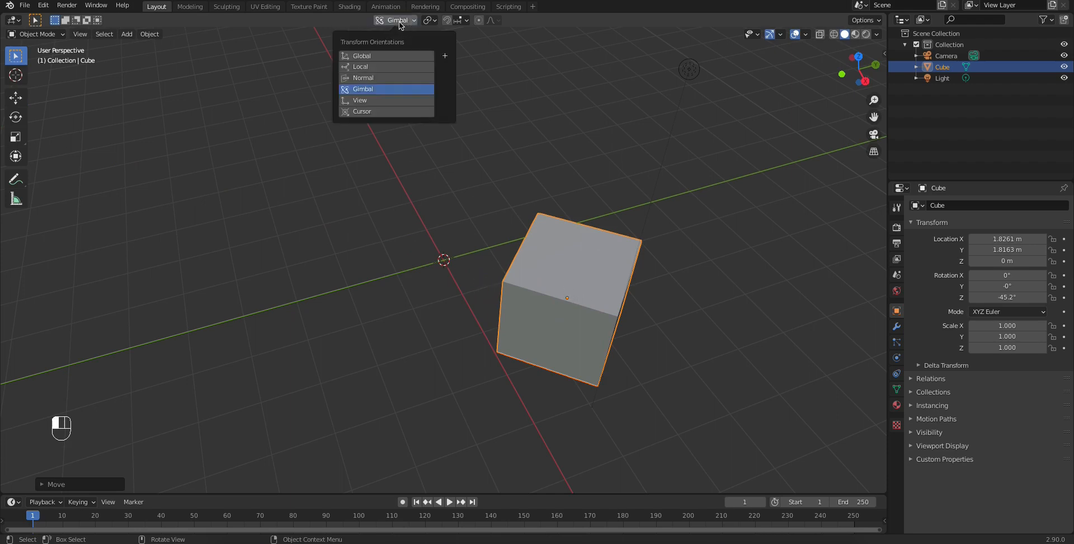
pyautogui.click(385, 66)
pyautogui.press('g')
pyautogui.press('y')
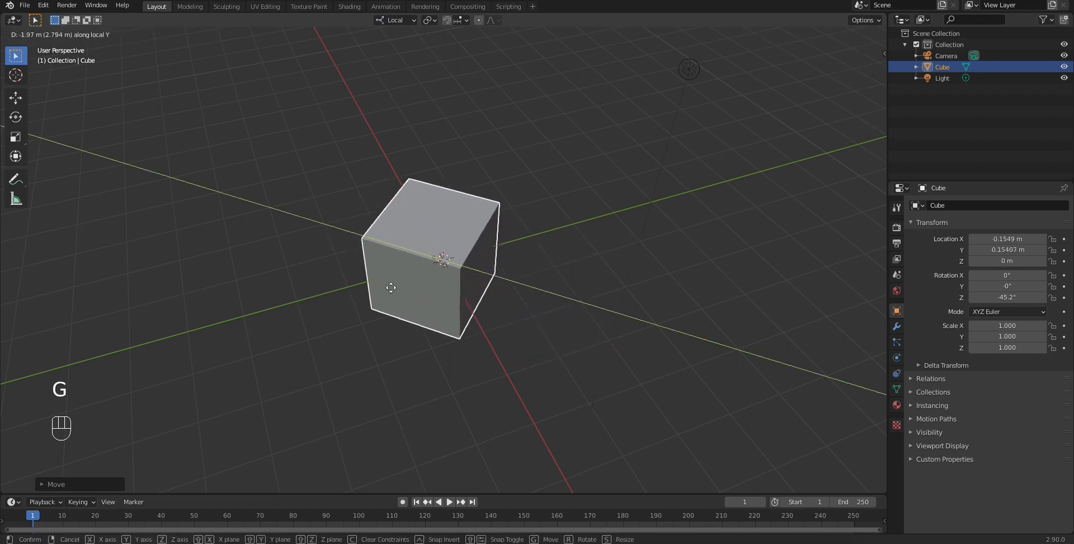
pyautogui.click(494, 356)
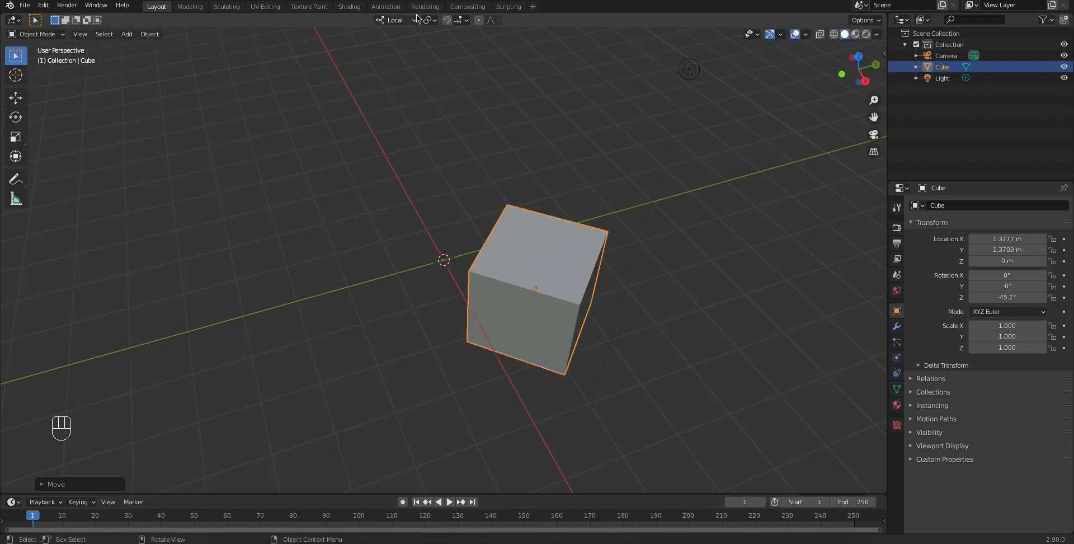
# With the Move tool active, set the orientation to Global, move the cube along global Y to about 0.43 m, and return to Select Box
pyautogui.click(16, 97)
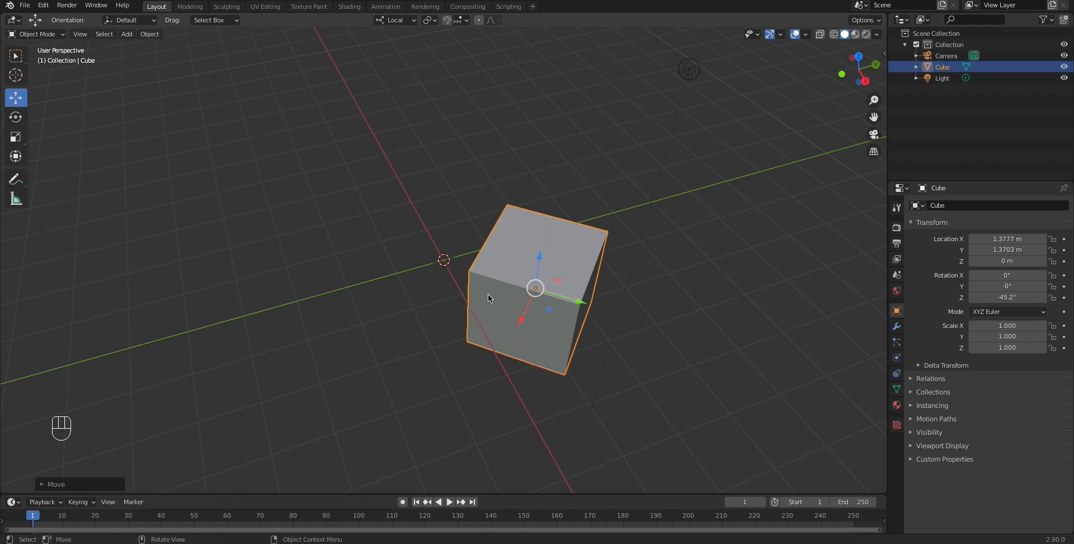
pyautogui.click(394, 20)
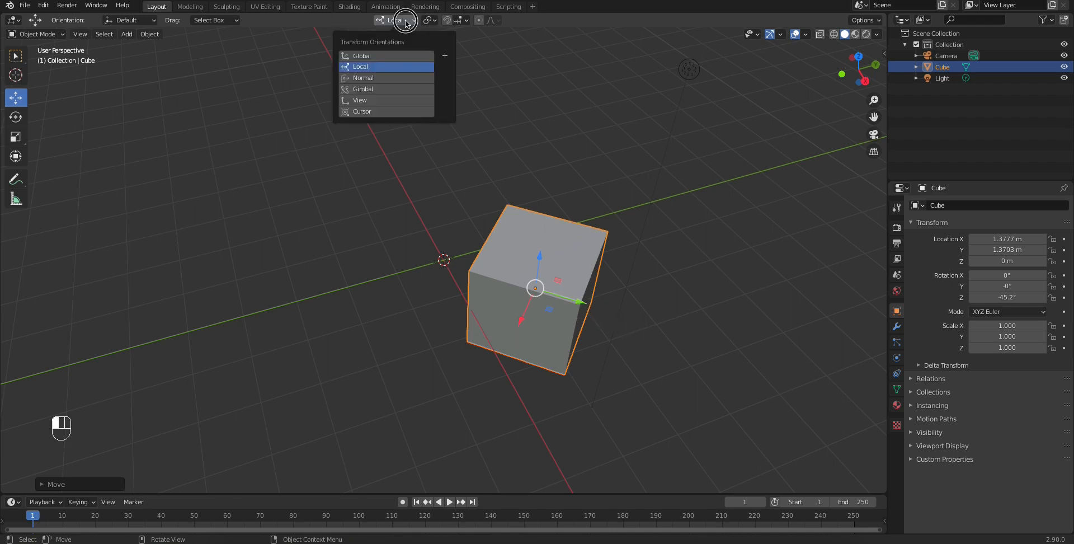
pyautogui.click(380, 48)
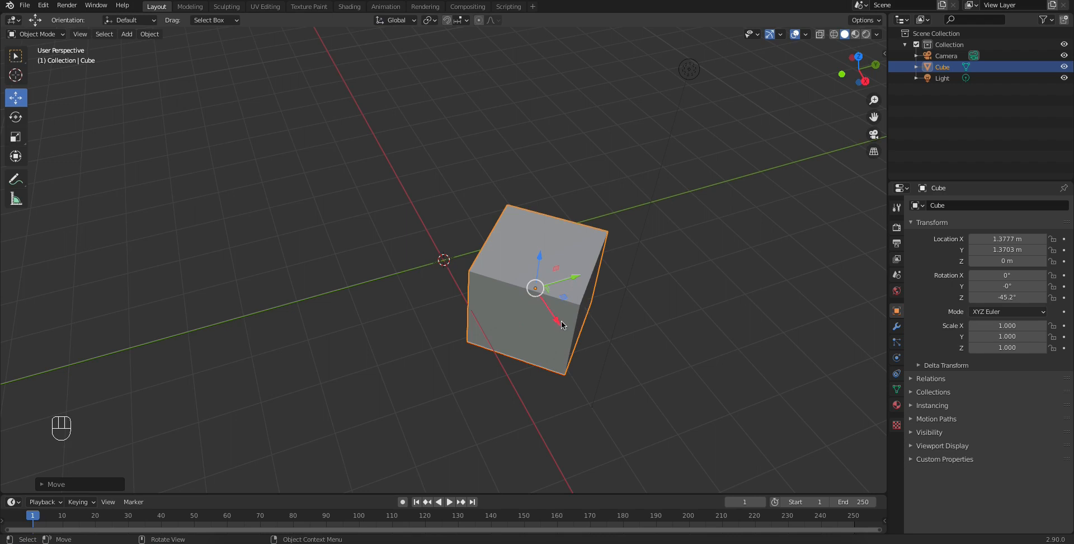
pyautogui.press('g')
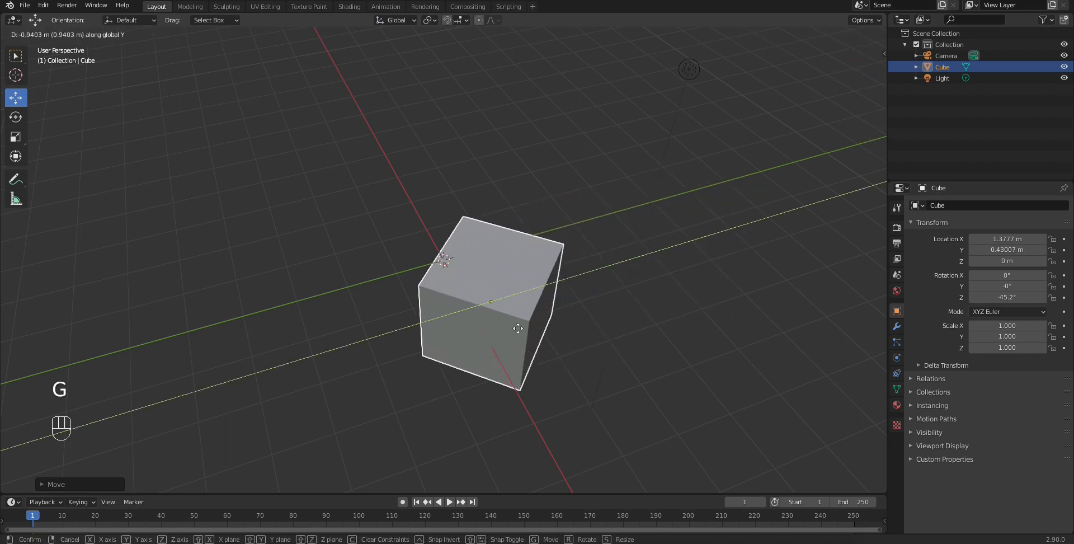
pyautogui.click(548, 345)
pyautogui.moveTo(543, 348); pyautogui.dragTo(515, 317, button='middle')
pyautogui.scroll(1, 514, 318)
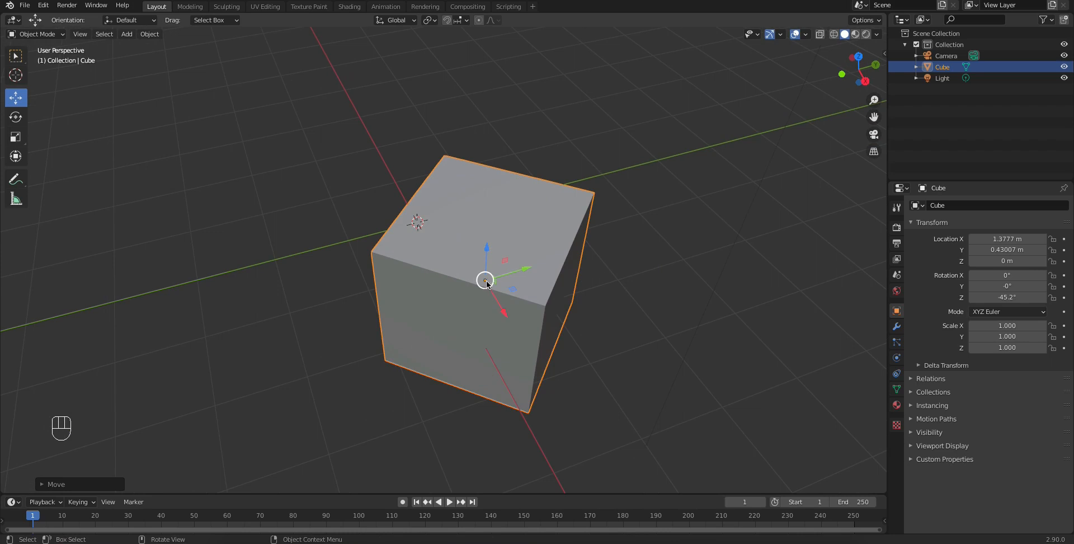
pyautogui.click(16, 55)
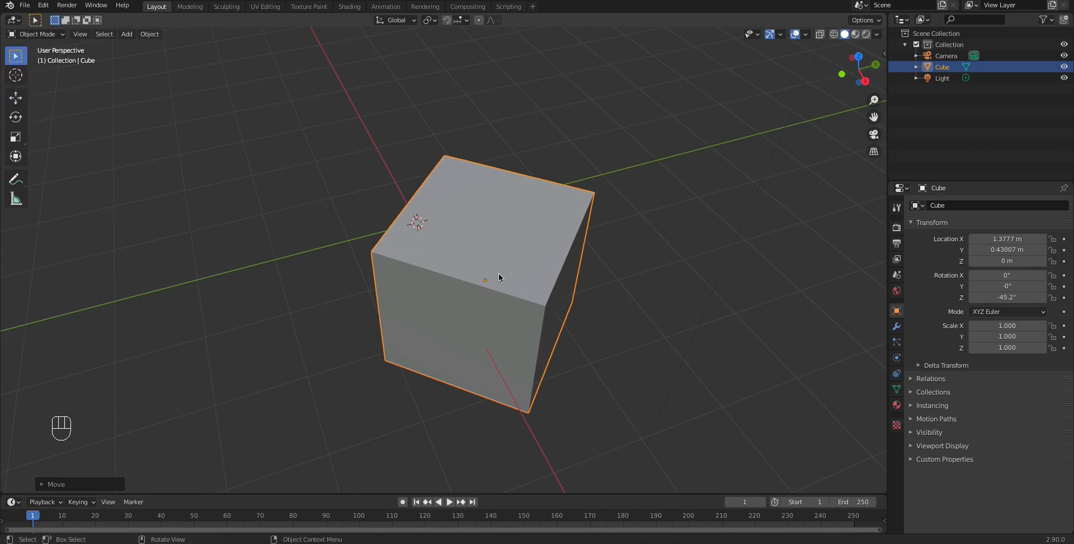
# Try scaling the single cube uniformly to about 1.75 and cancel the scaling
pyautogui.moveTo(493, 280); pyautogui.dragTo(505, 246, button='middle')
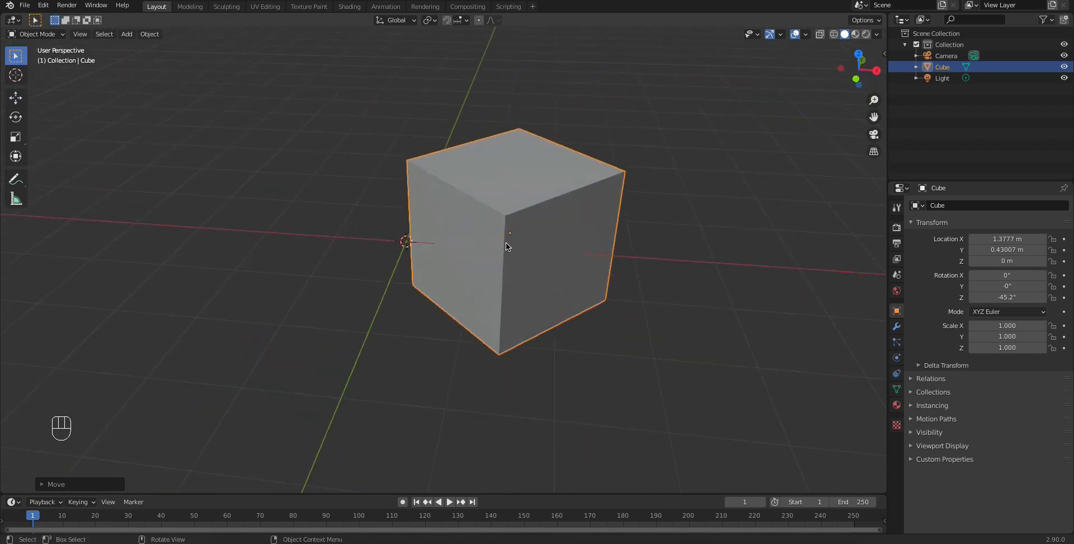
pyautogui.moveTo(414, 246); pyautogui.dragTo(570, 270, button='middle')
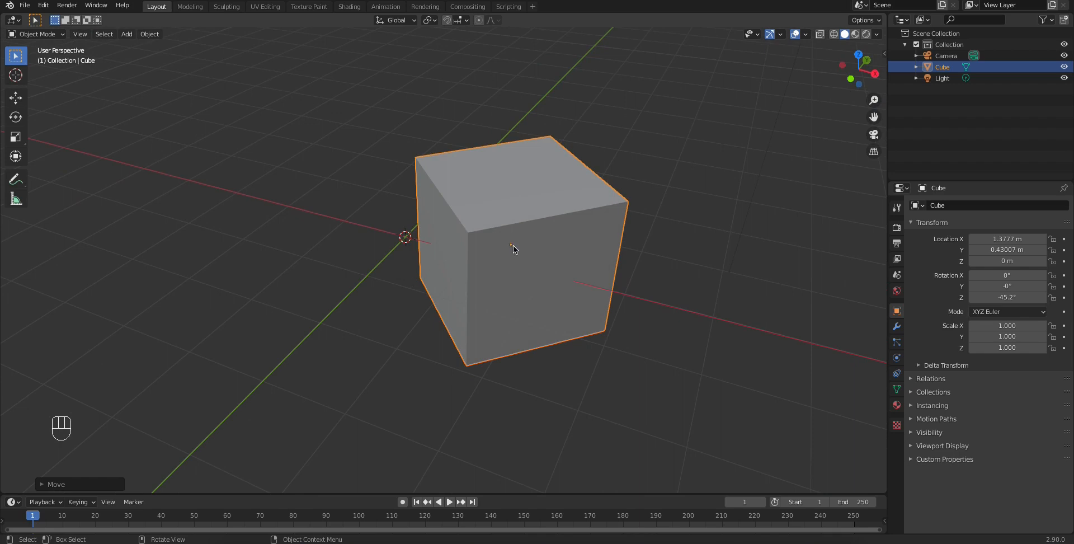
pyautogui.press('s')
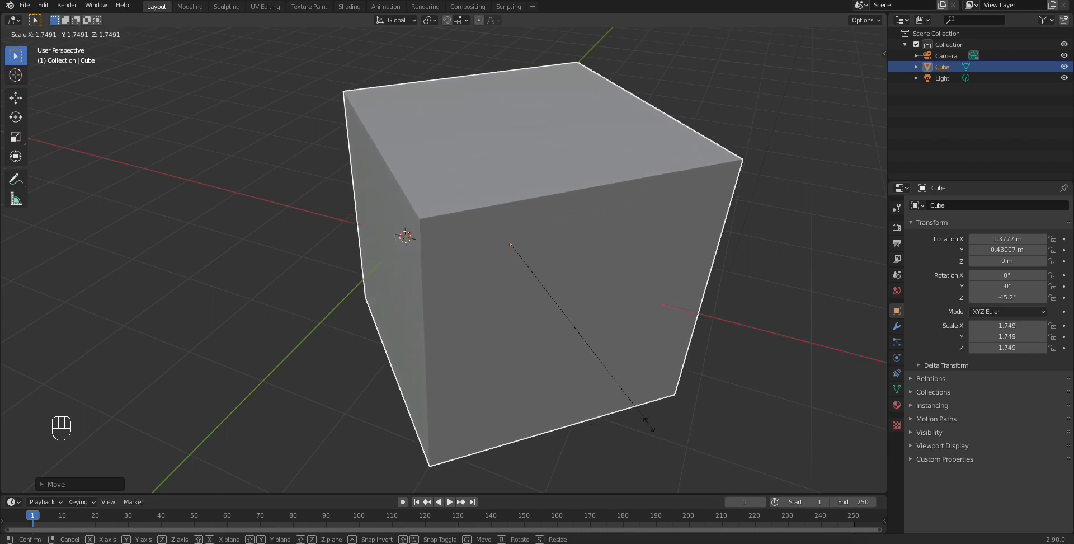
pyautogui.rightClick(648, 427)
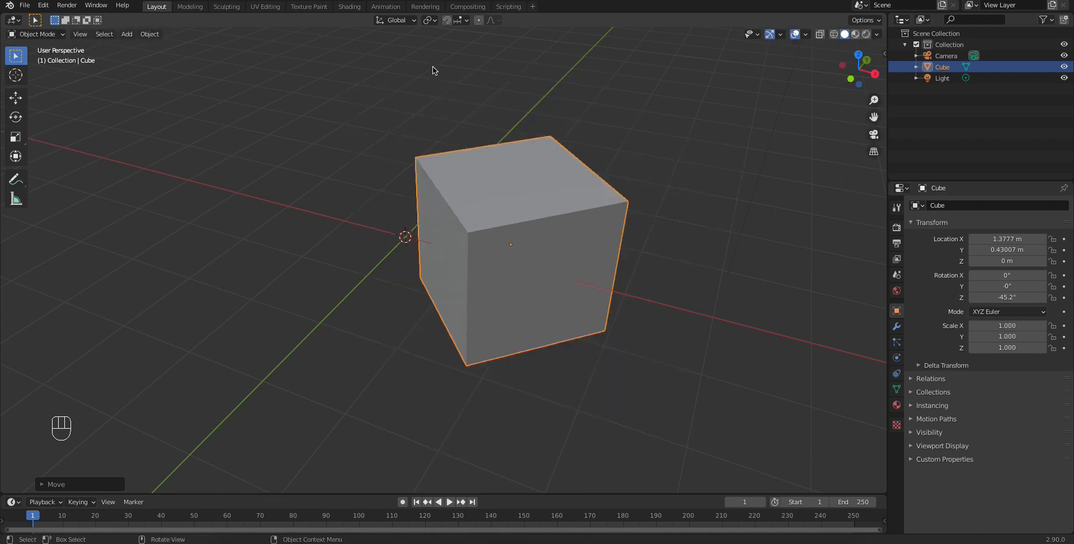
# View the transform pivot point options and choose Median Point
pyautogui.click(436, 21)
pyautogui.click(435, 20)
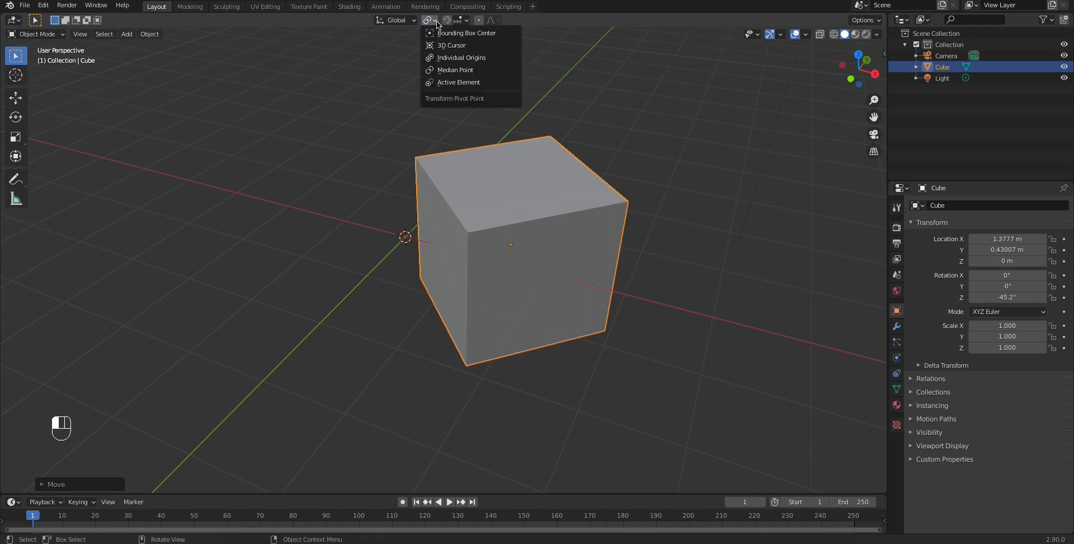
pyautogui.click(432, 23)
pyautogui.click(435, 23)
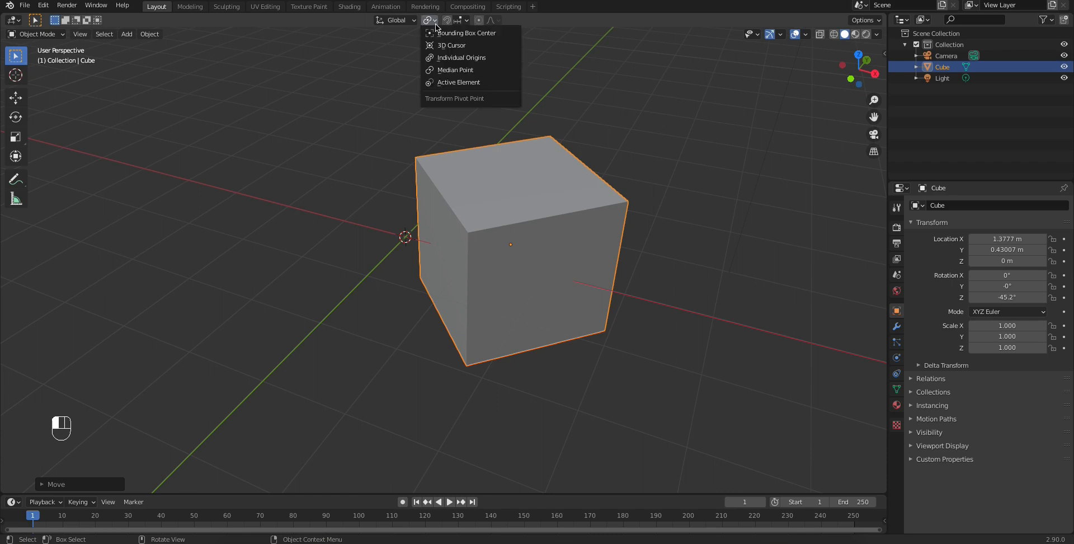
pyautogui.click(445, 71)
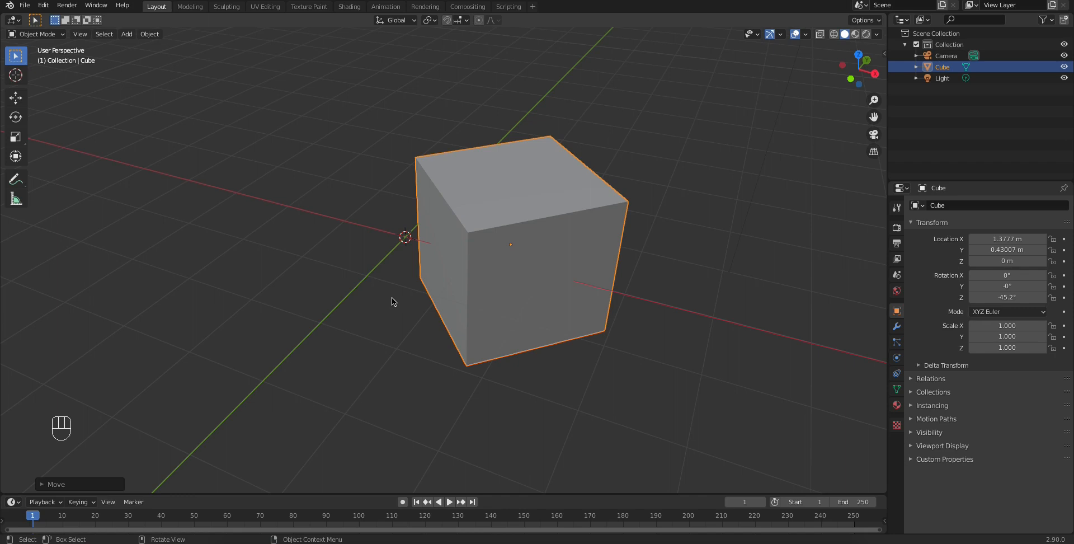
# Add a second cube and move it along the global X axis to about -2.56 m
pyautogui.hotkey('shift', 'a')
pyautogui.moveTo(392, 297)
pyautogui.click(445, 310)
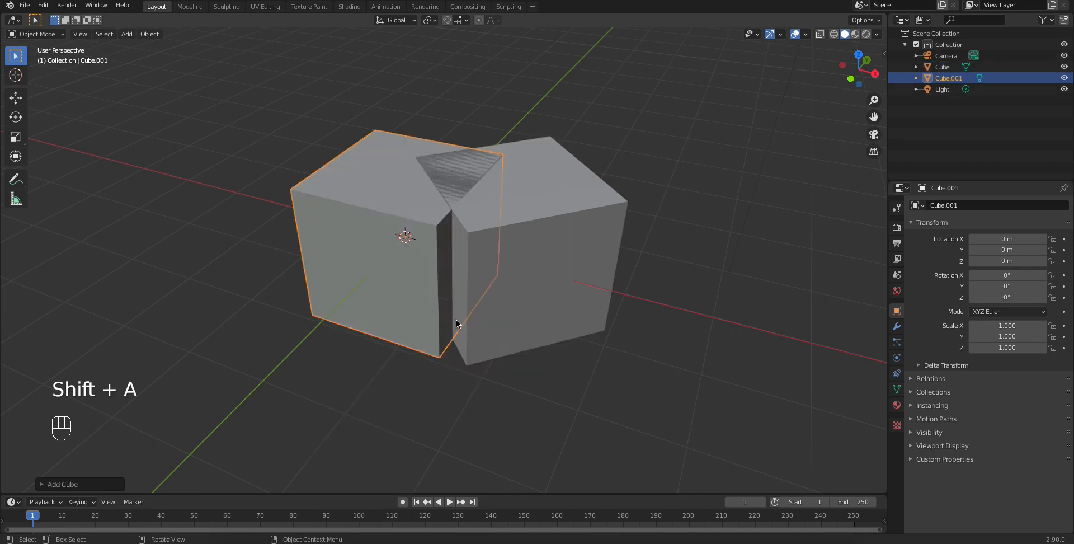
pyautogui.press('g')
pyautogui.press('x')
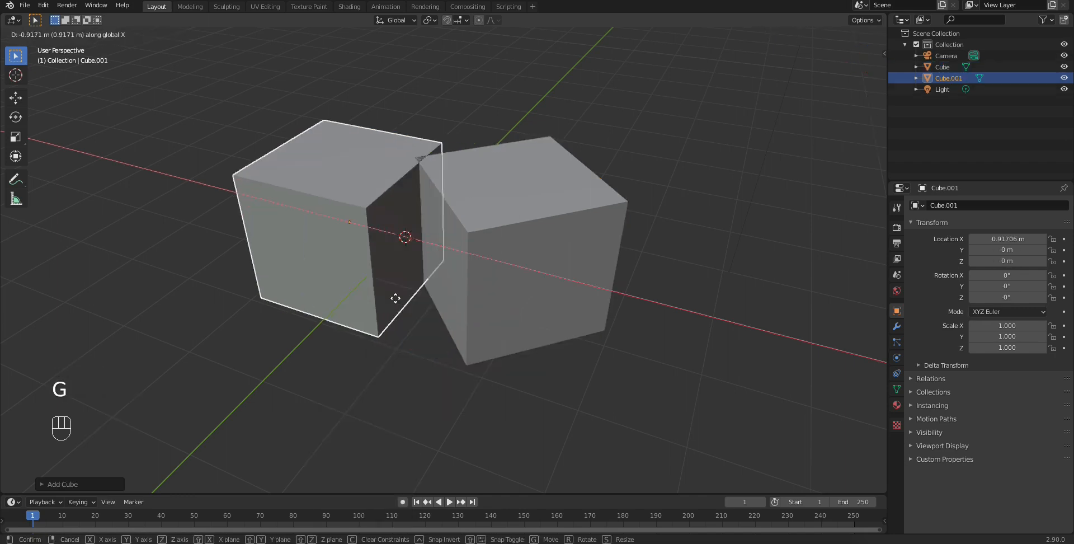
pyautogui.click(315, 262)
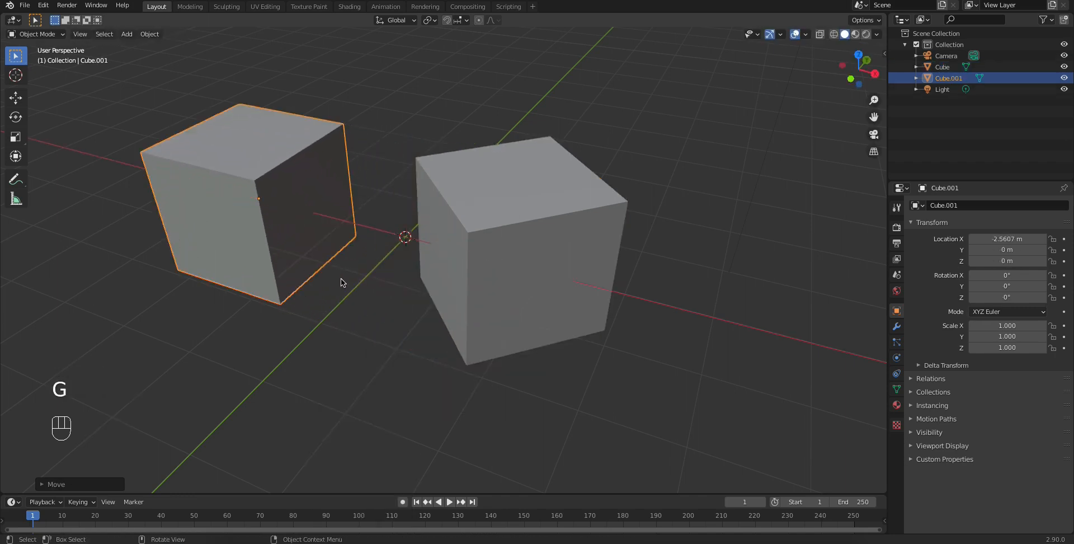
# Select both cubes, set the pivot point to Median Point, try scaling them together to about 1.97, and cancel
pyautogui.keyDown('shift'); pyautogui.click(508, 231); pyautogui.keyUp('shift')
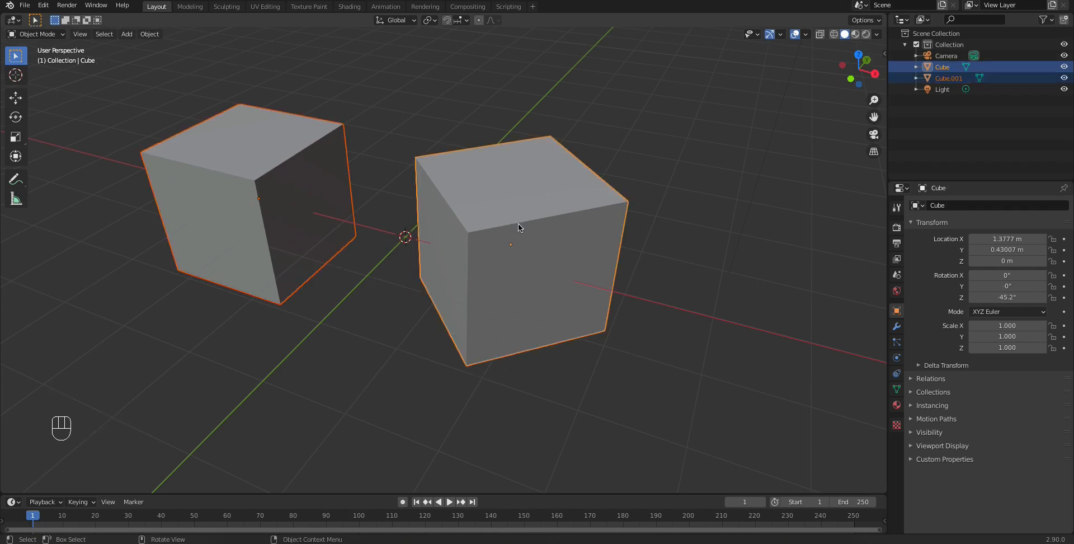
pyautogui.click(431, 21)
pyautogui.click(441, 70)
pyautogui.moveTo(387, 233); pyautogui.dragTo(392, 234, button='middle')
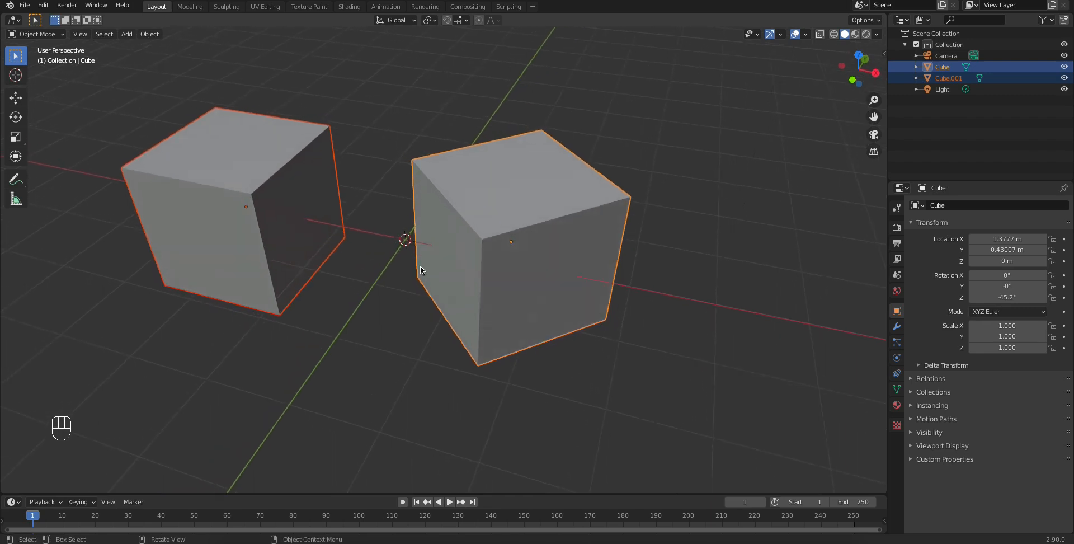
pyautogui.press('s')
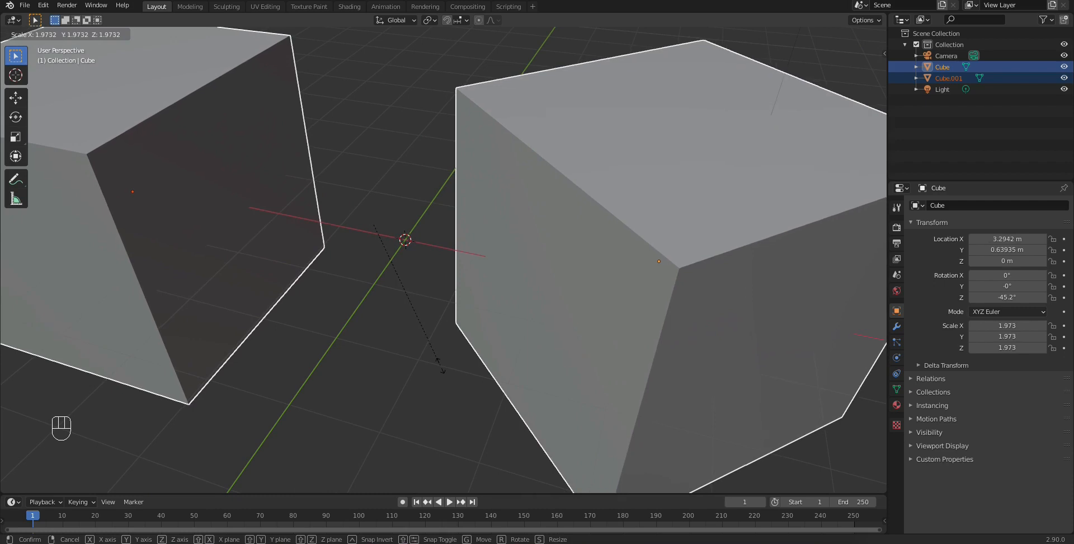
pyautogui.rightClick(439, 364)
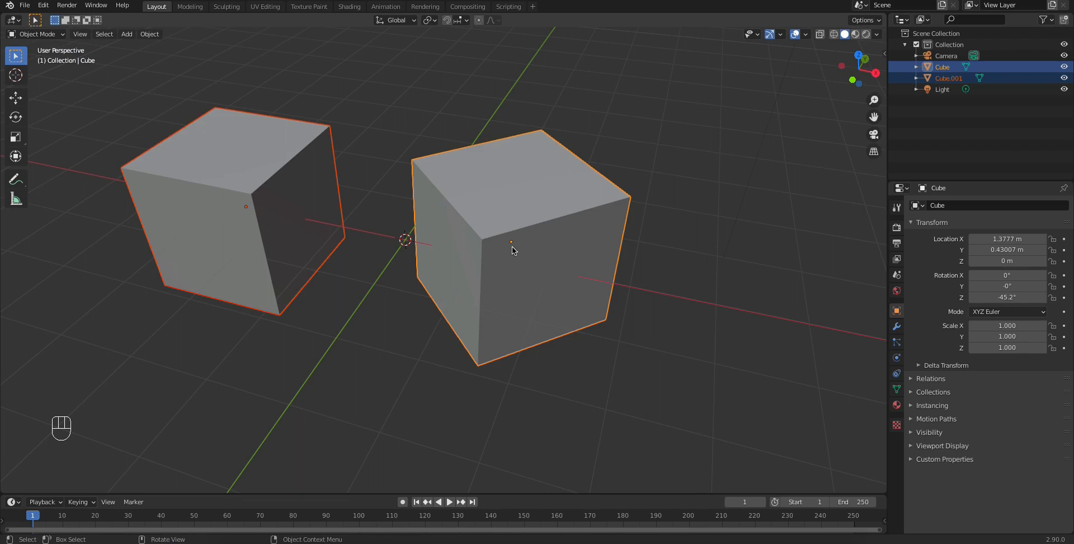
# Set the pivot point to Individual Origins, scale both cubes to about 1.33, and undo the scaling
pyautogui.click(429, 20)
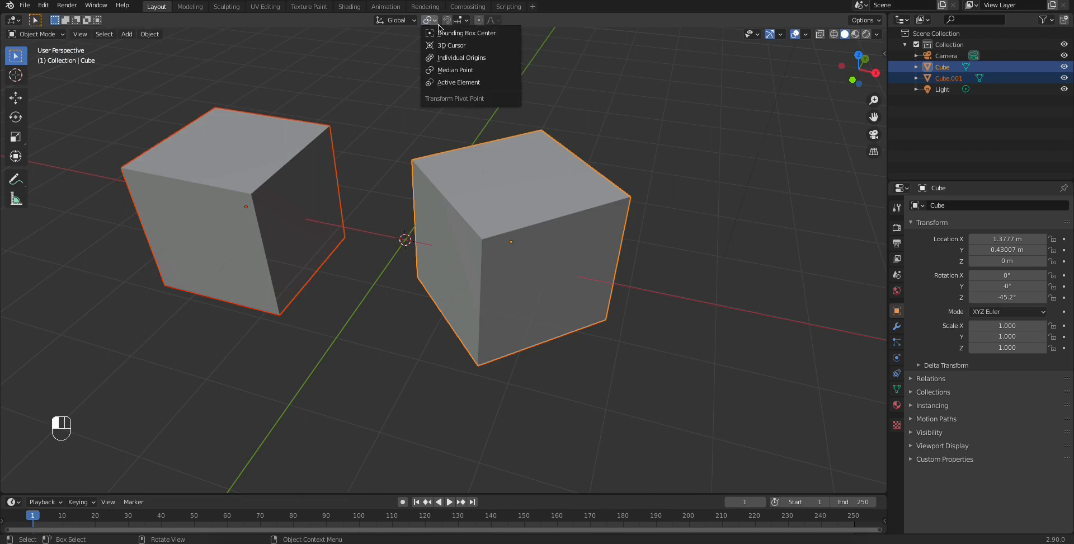
pyautogui.click(450, 57)
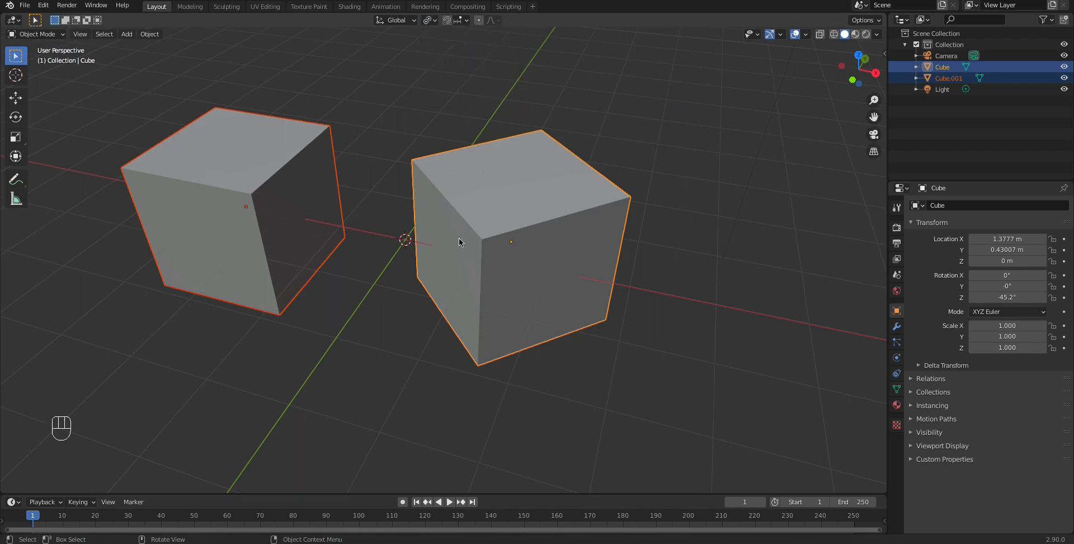
pyautogui.moveTo(429, 20); pyautogui.dragTo(446, 56)
pyautogui.press('s')
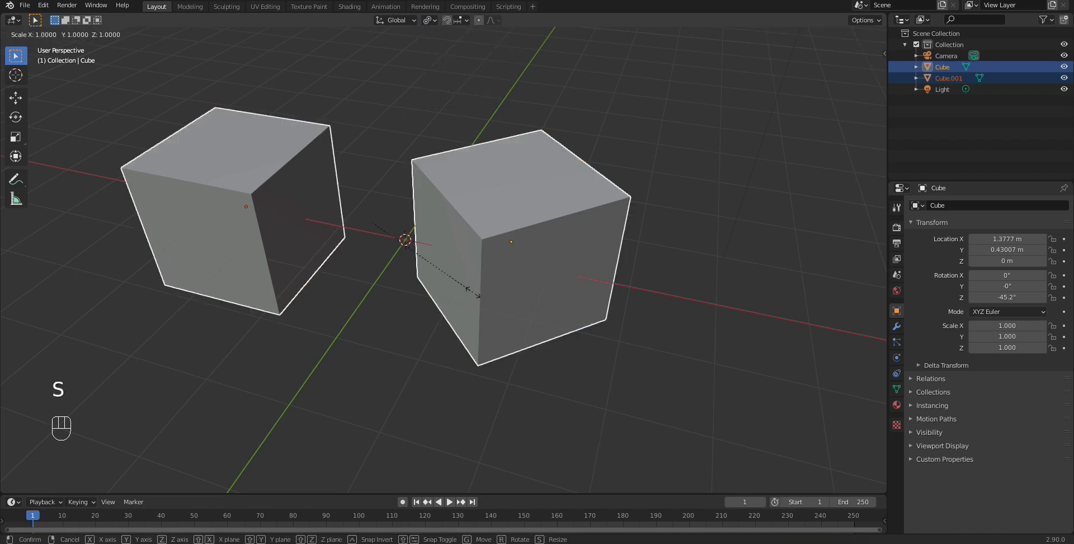
pyautogui.click(489, 339)
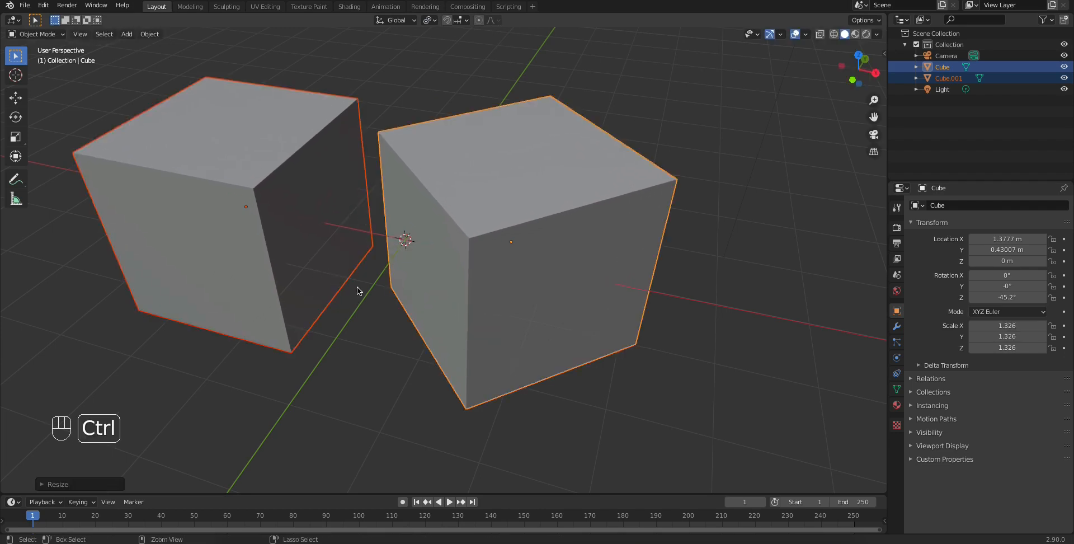
pyautogui.hotkey('ctrl', 'z')
# Set the transform pivot point to Active Element and deselect both cubes
pyautogui.click(431, 20)
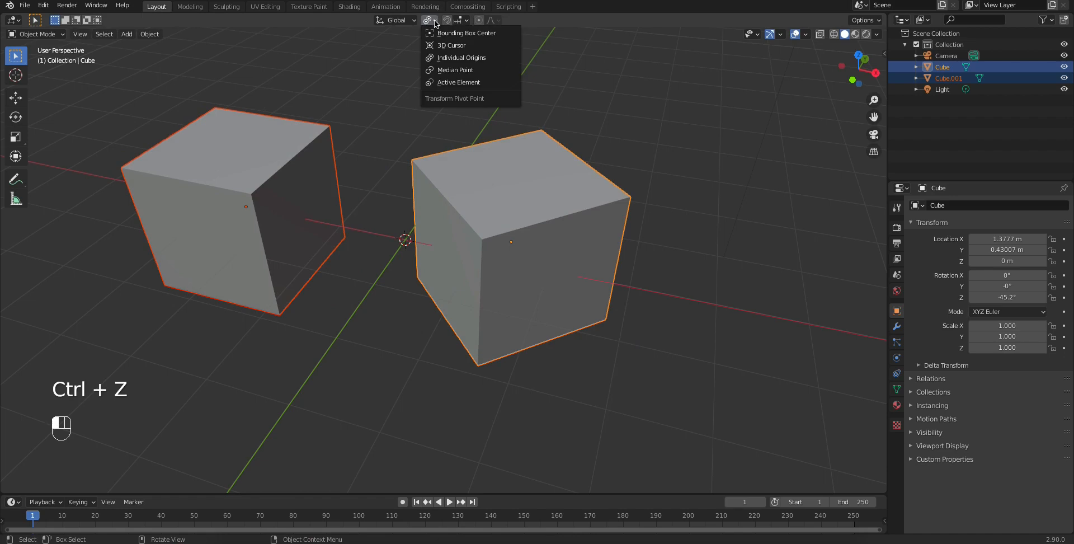
pyautogui.click(455, 86)
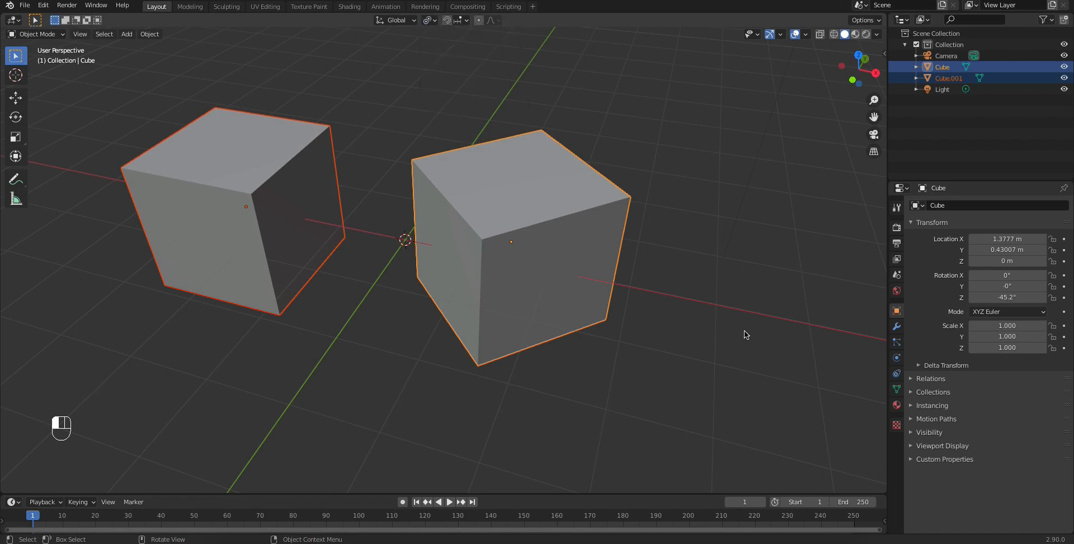
pyautogui.click(679, 317)
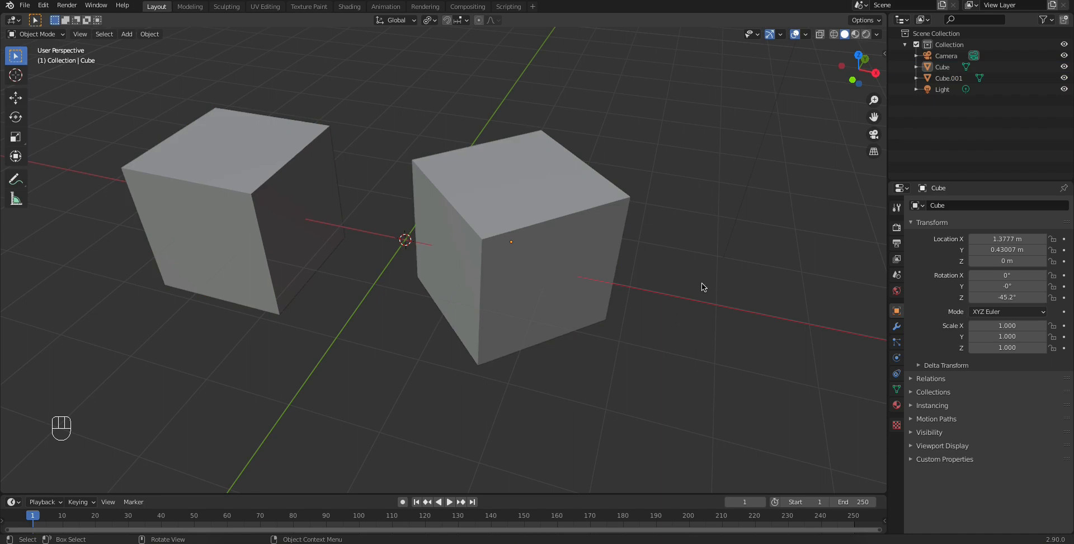
pyautogui.click(316, 174)
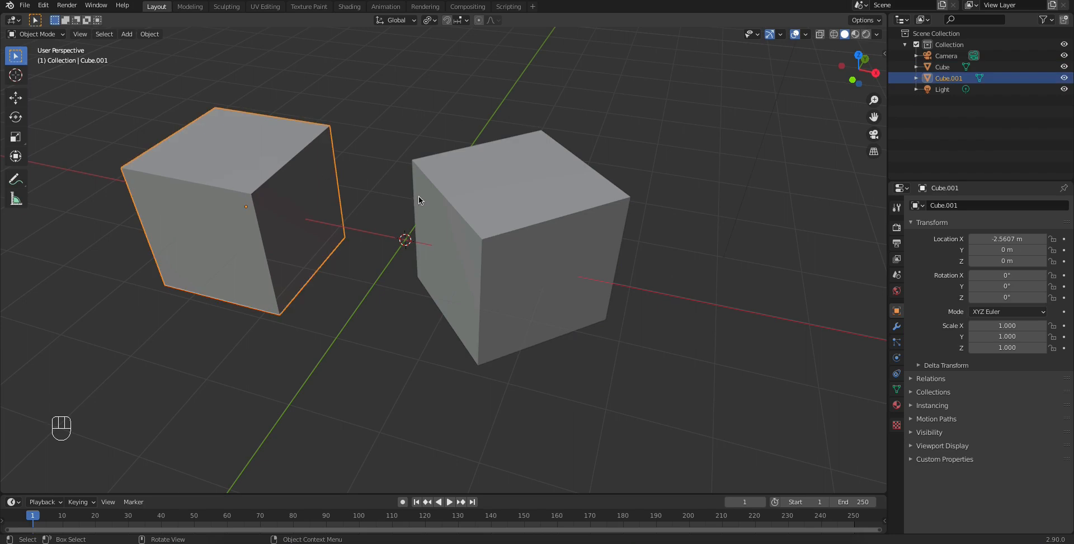
pyautogui.click(403, 313)
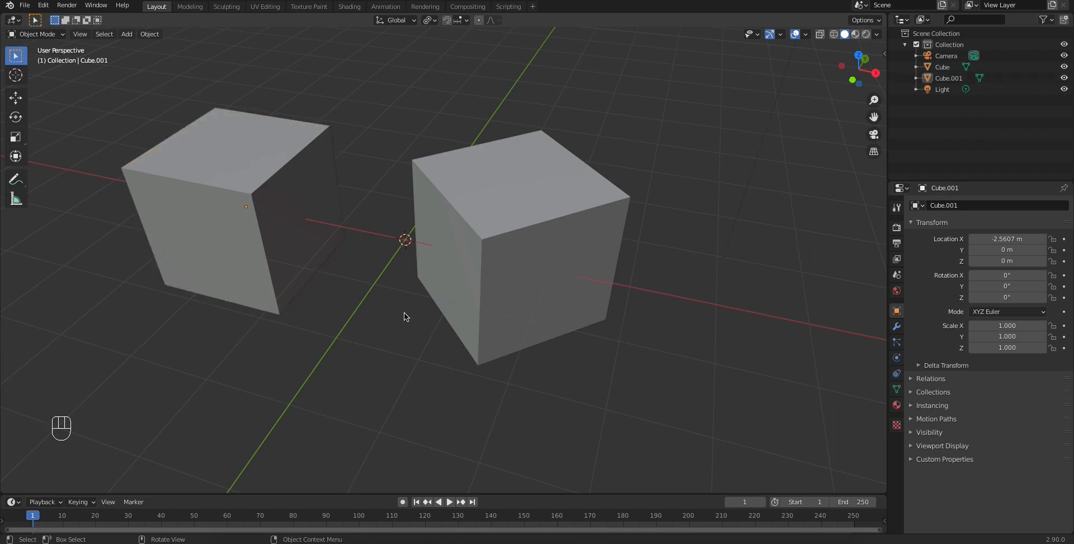
# Box-select both cubes from opposite directions, clearing the selection after each attempt
pyautogui.moveTo(629, 76); pyautogui.dragTo(114, 385)
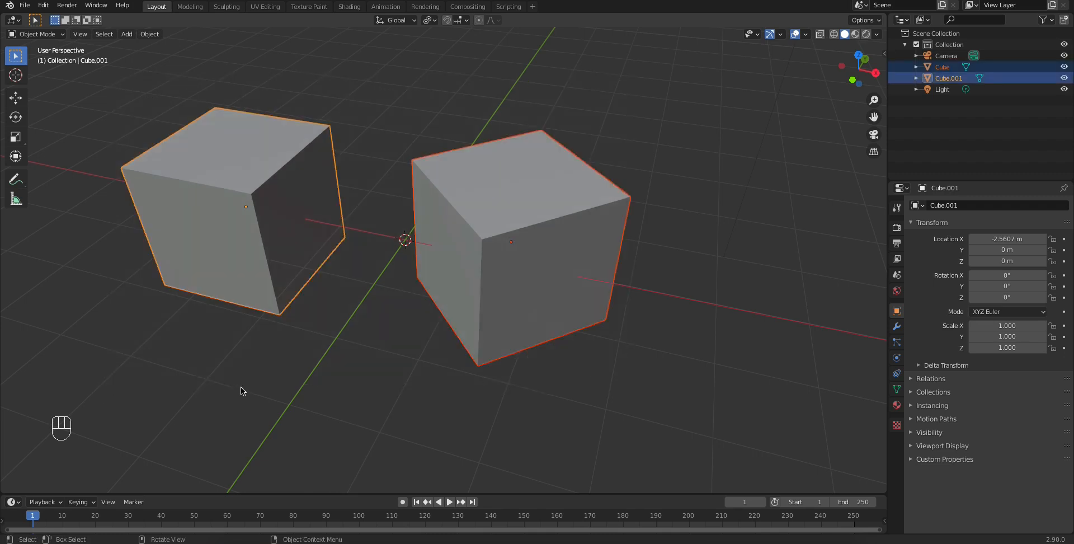
pyautogui.click(582, 423)
pyautogui.moveTo(136, 95); pyautogui.dragTo(699, 496)
pyautogui.click(447, 356)
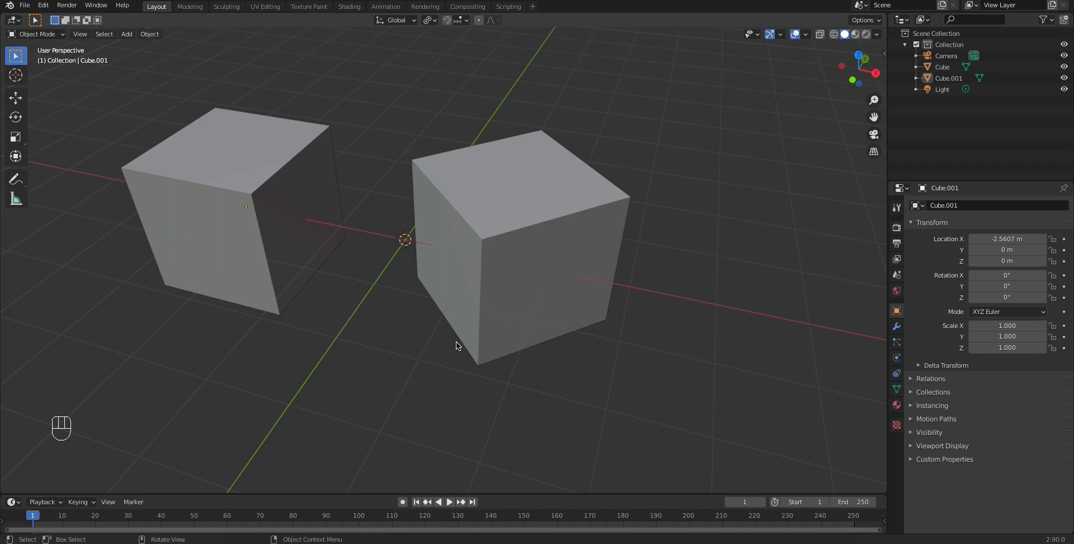
# Select Cube.001 and add Cube as the active object, try scaling both about the Active Element to about 1.03, and cancel
pyautogui.click(305, 153)
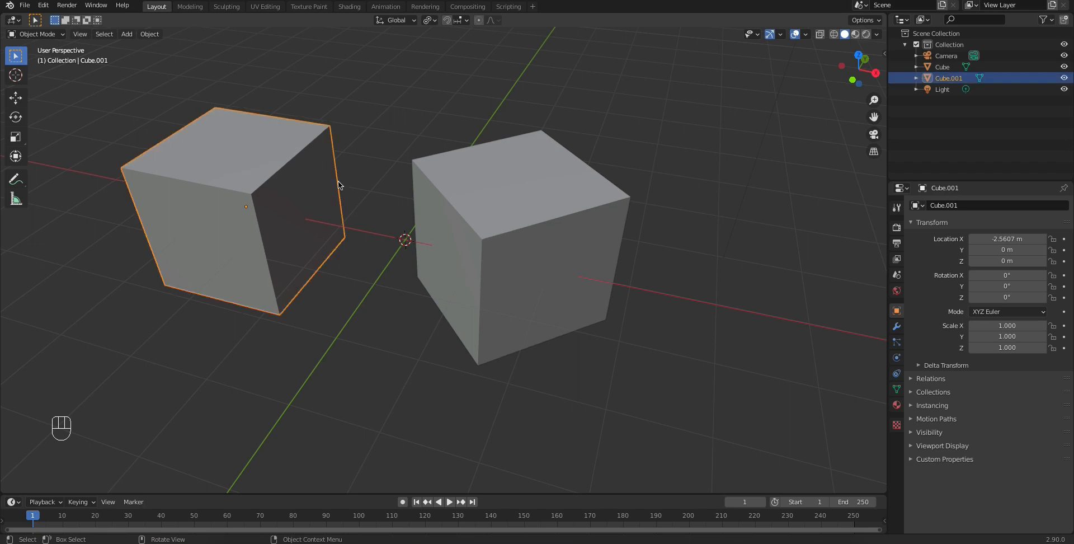
pyautogui.keyDown('shift'); pyautogui.click(528, 196); pyautogui.keyUp('shift')
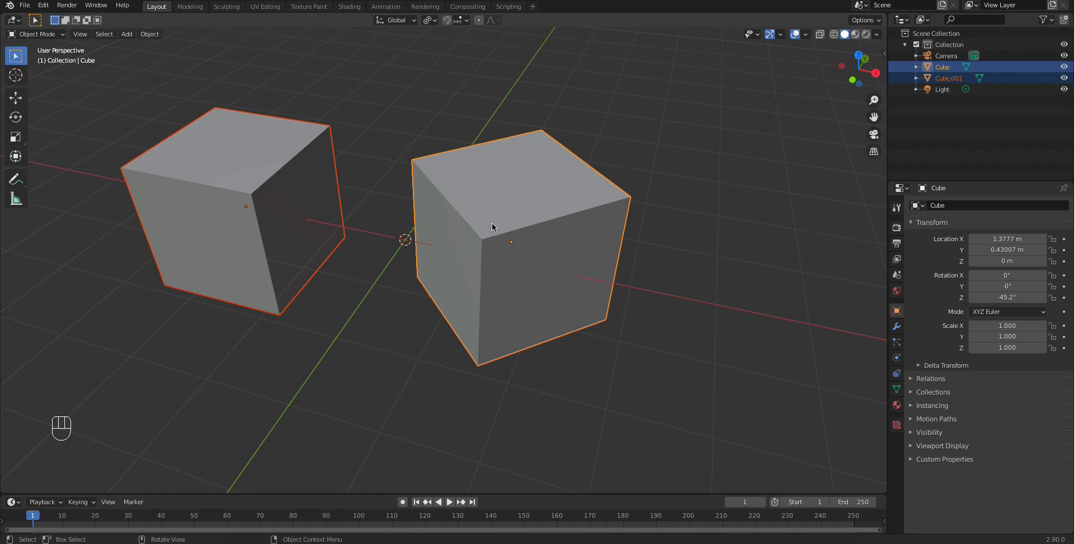
pyautogui.moveTo(429, 21); pyautogui.dragTo(442, 83)
pyautogui.press('s')
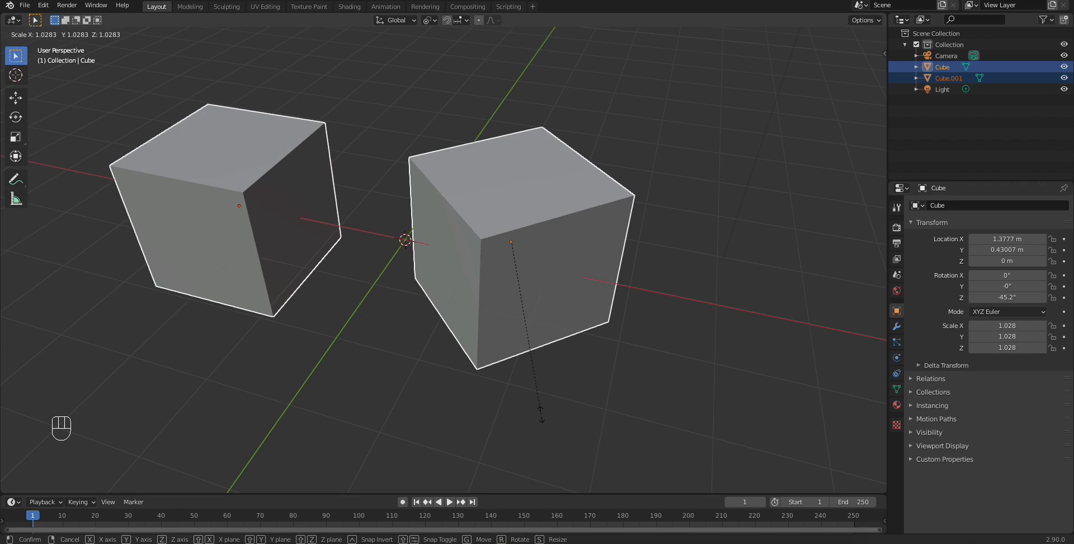
pyautogui.rightClick(540, 414)
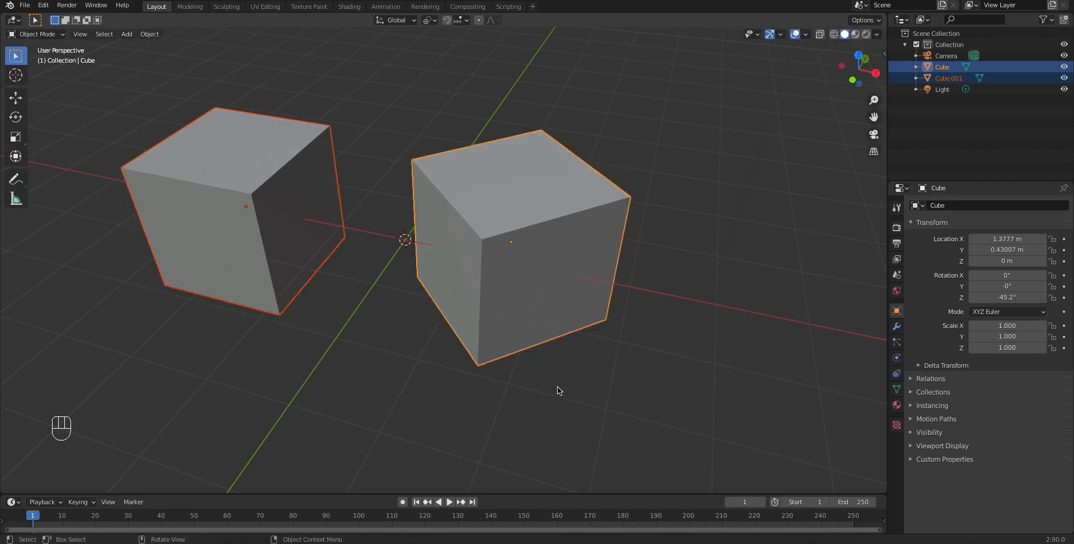
# Try rotating both cubes by about 9° around the active cube and moving them about 0.5 m, cancelling each transform
pyautogui.press('r')
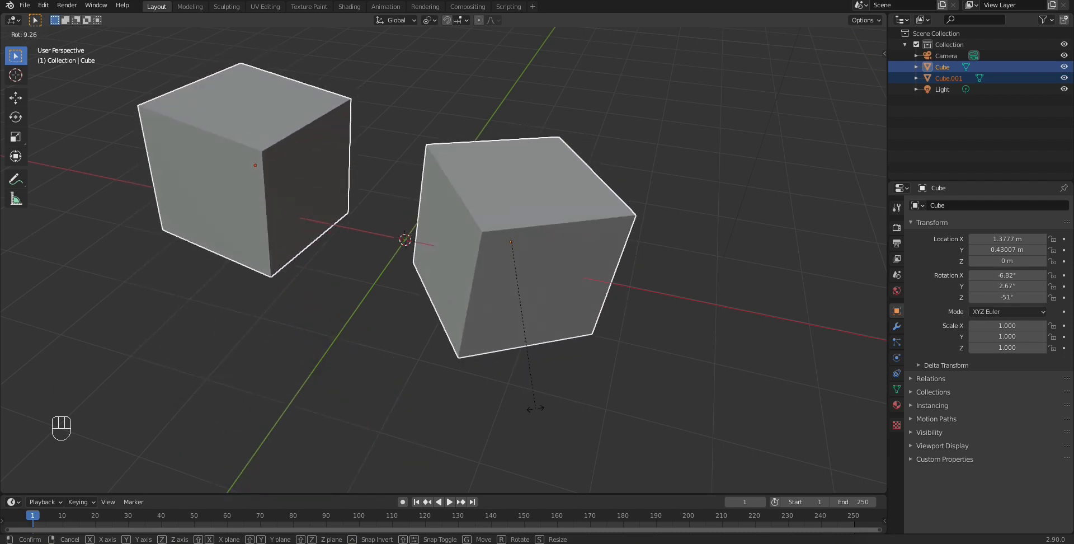
pyautogui.rightClick(535, 407)
pyautogui.press('g')
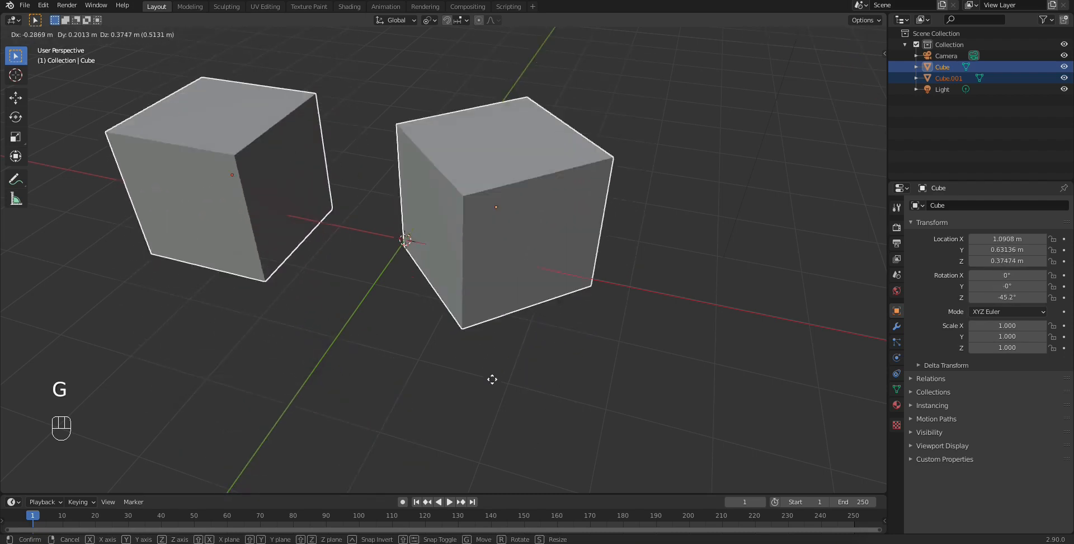
pyautogui.rightClick(569, 384)
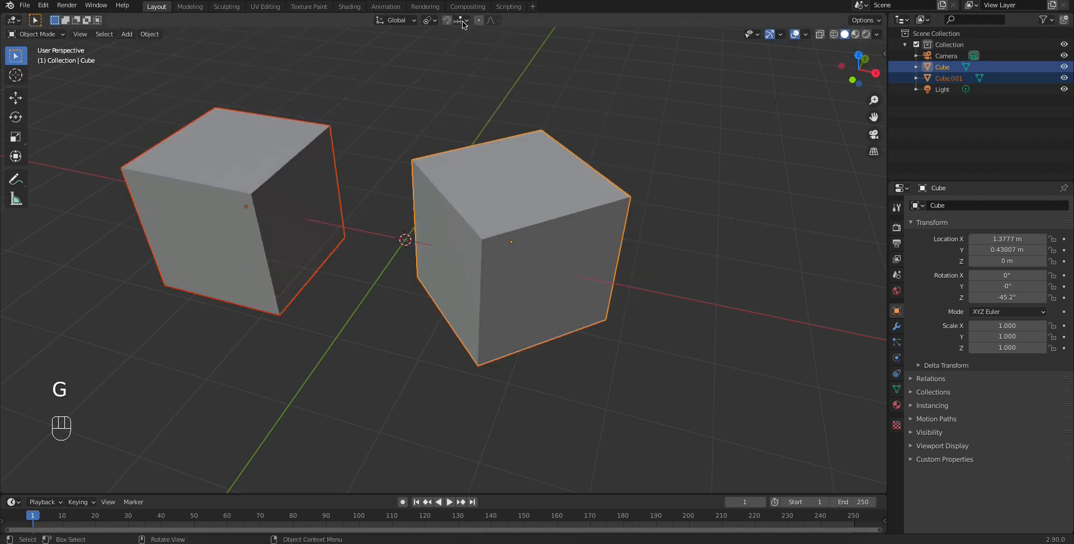
# Deselect both cubes and set the transform pivot point to 3D Cursor
pyautogui.click(436, 21)
pyautogui.click(639, 274)
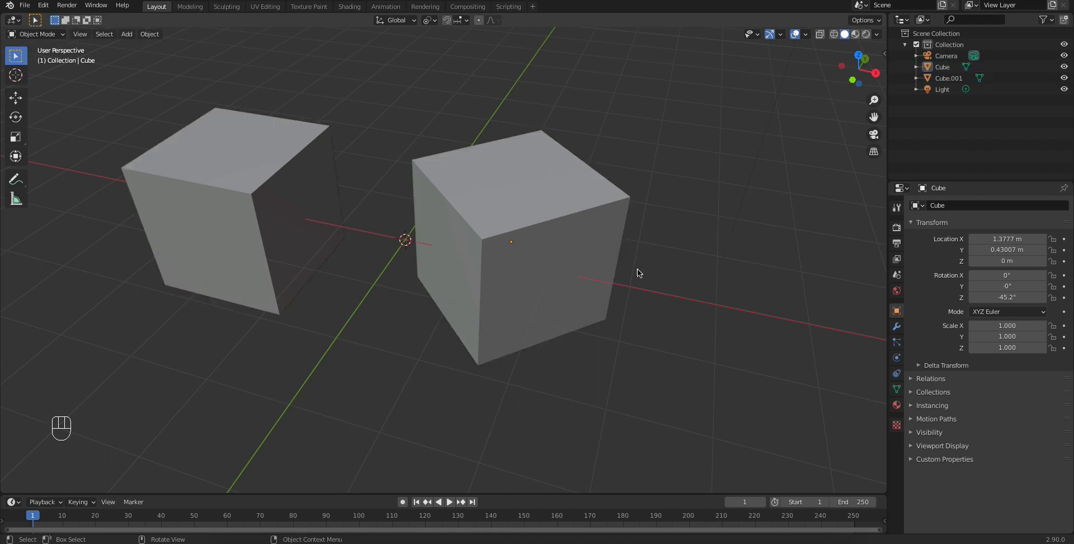
pyautogui.click(435, 21)
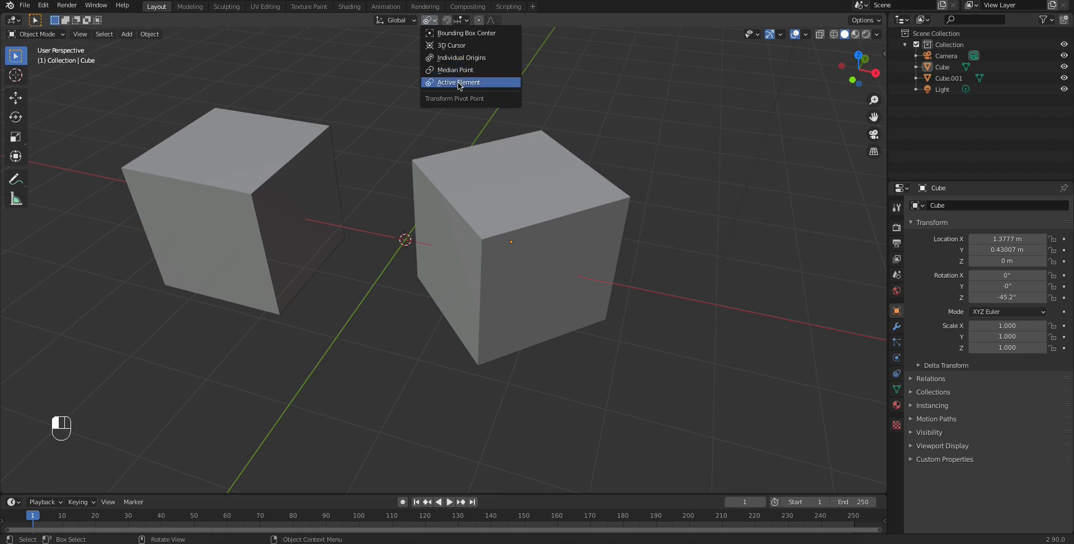
pyautogui.click(452, 48)
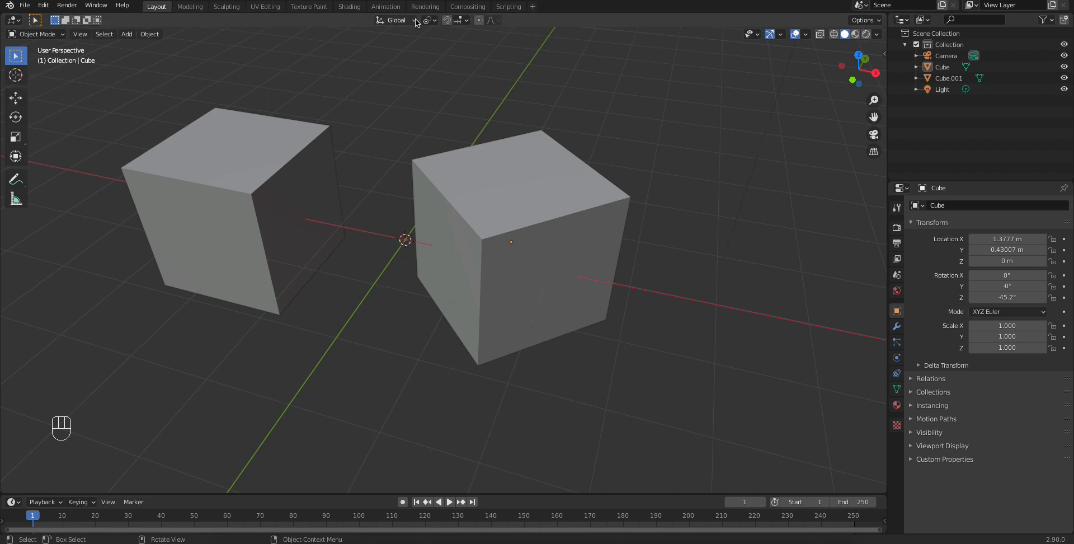
pyautogui.click(429, 20)
pyautogui.click(440, 47)
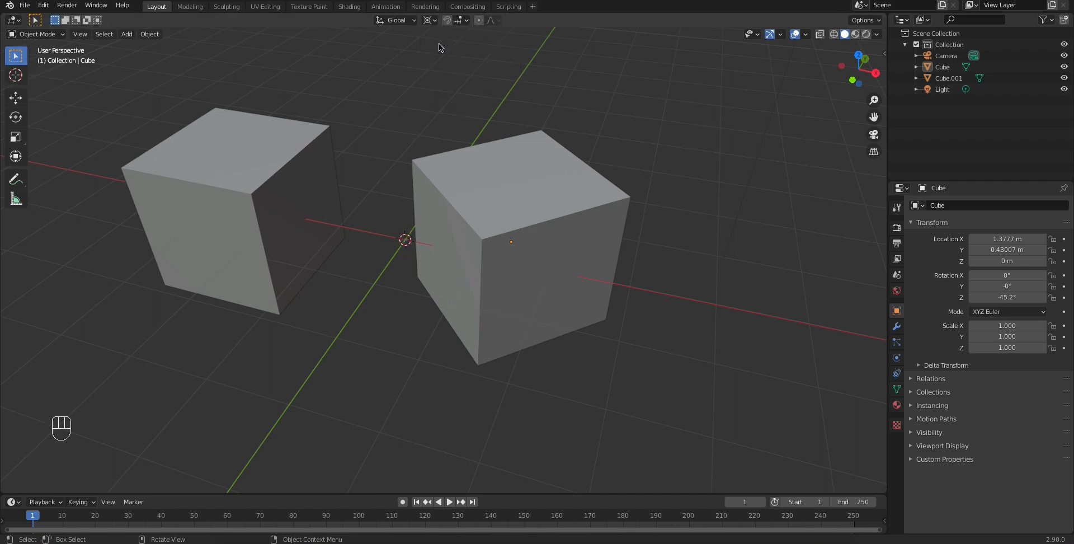
# Select only Cube, try scaling it about the 3D cursor to about 1.82, and cancel
pyautogui.click(526, 305)
pyautogui.keyDown('shift'); pyautogui.click(306, 177); pyautogui.keyUp('shift')
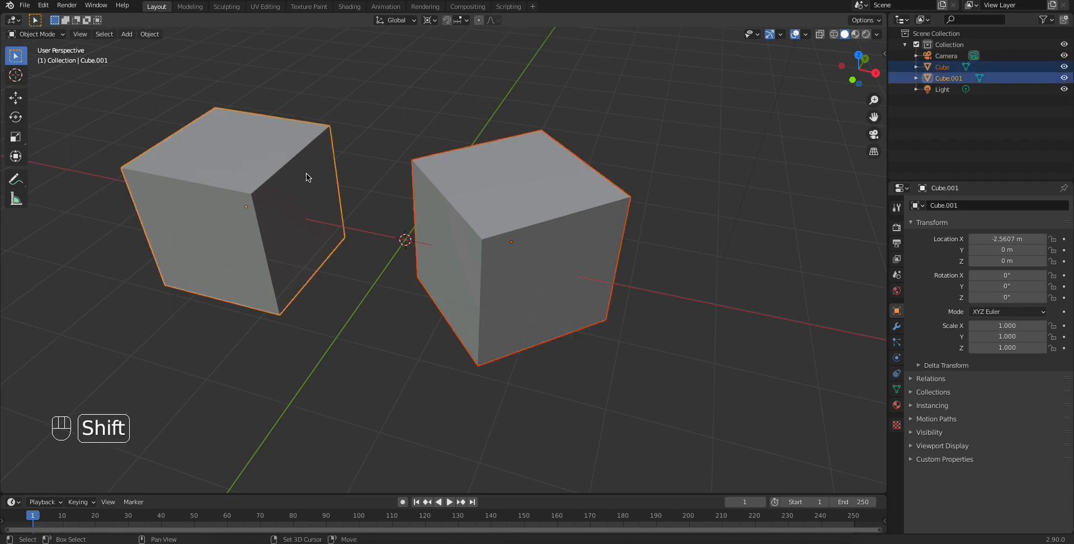
pyautogui.click(575, 380)
pyautogui.click(551, 199)
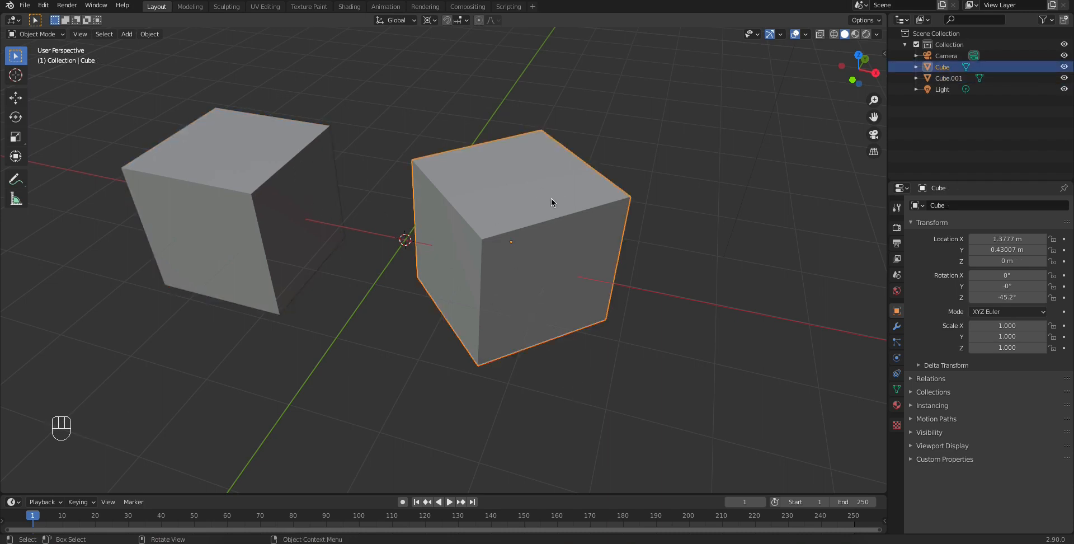
pyautogui.press('s')
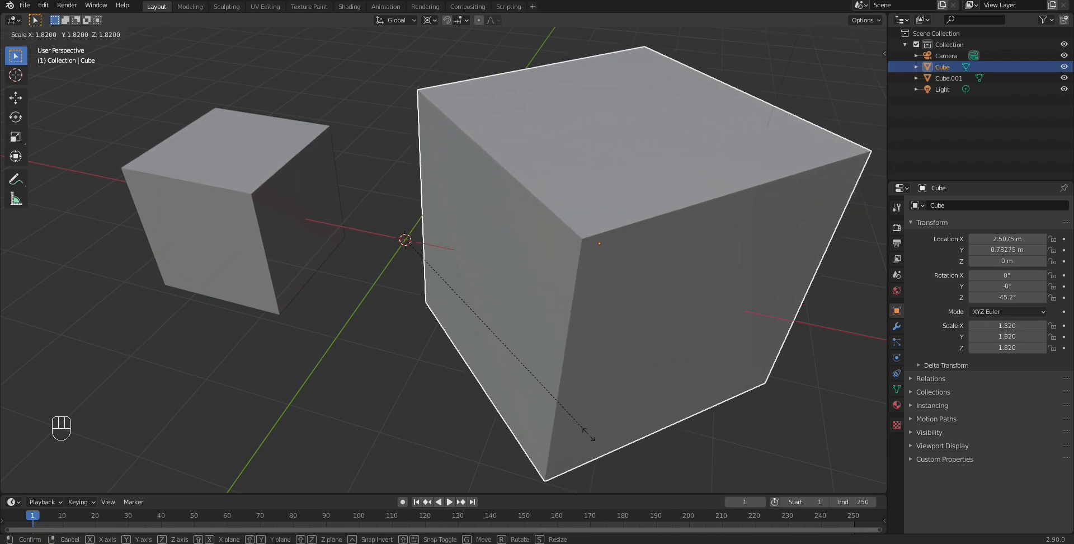
pyautogui.rightClick(582, 434)
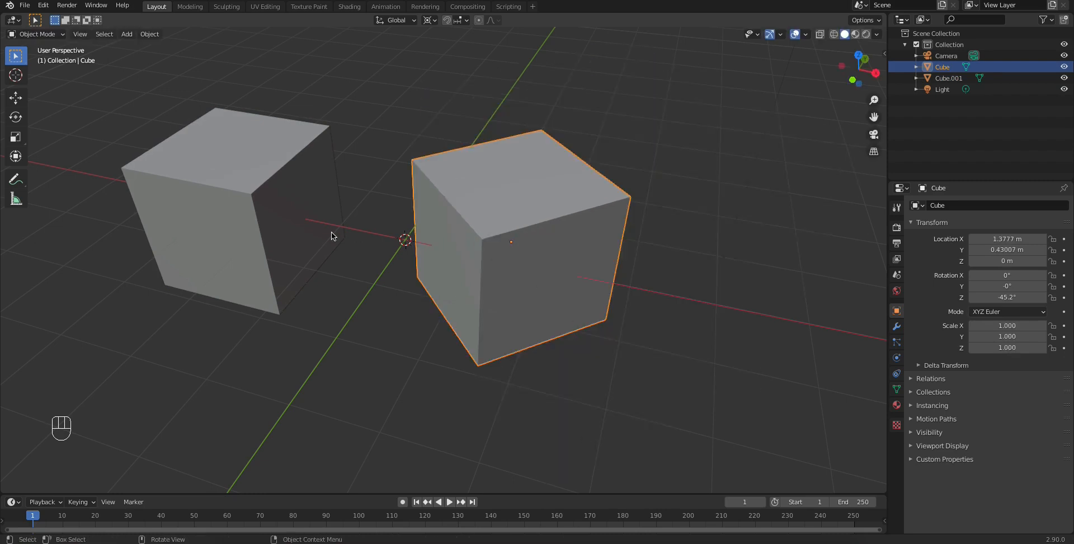
# Add Cube.001 to the selection, try scaling both cubes about the 3D cursor, and cancel
pyautogui.keyDown('shift'); pyautogui.click(300, 210); pyautogui.keyUp('shift')
pyautogui.press('s')
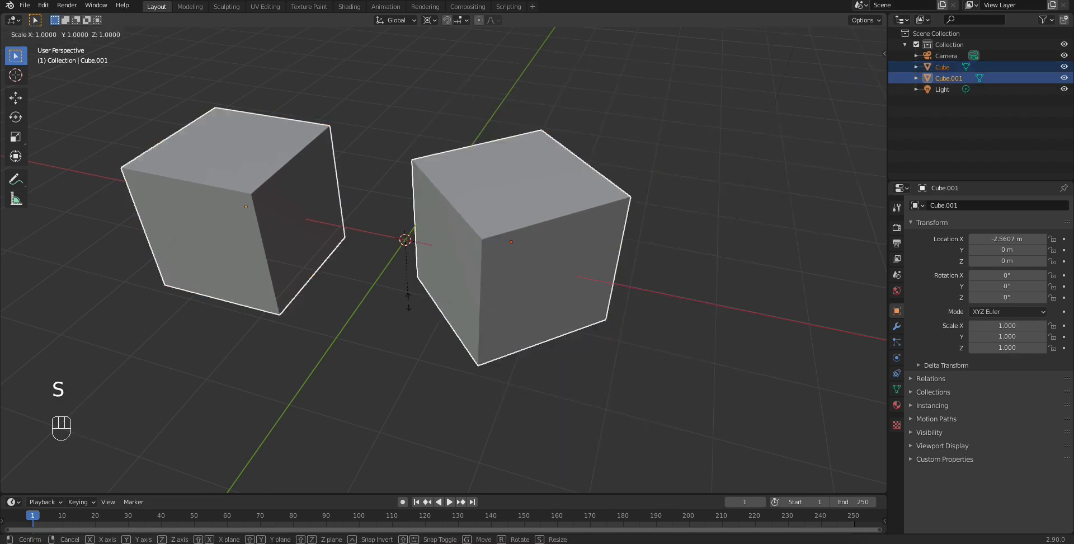
pyautogui.rightClick(422, 366)
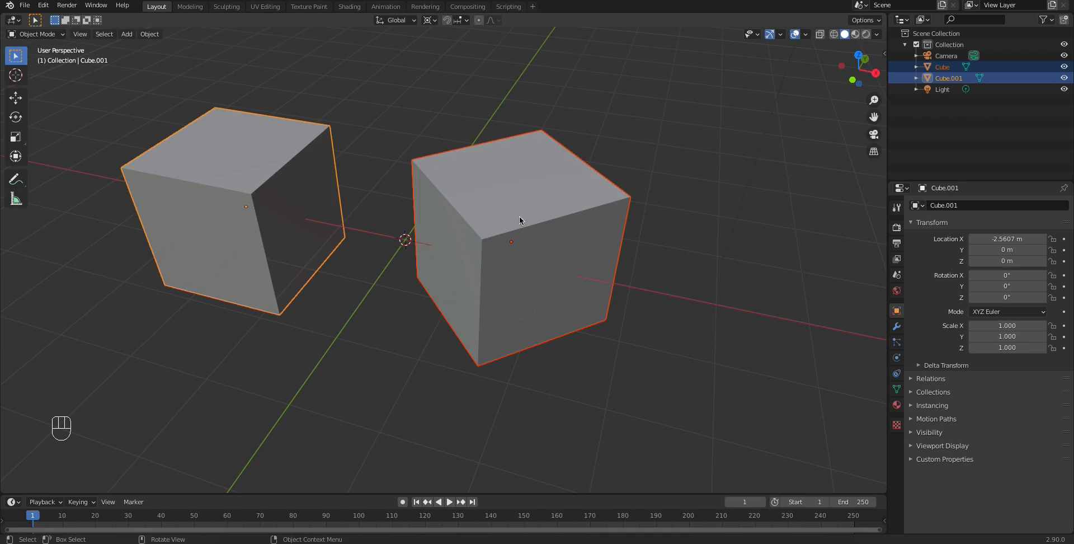
# Select only the rotated cube named Cube and delete it, keeping Cube.001
pyautogui.click(613, 369)
pyautogui.click(440, 238)
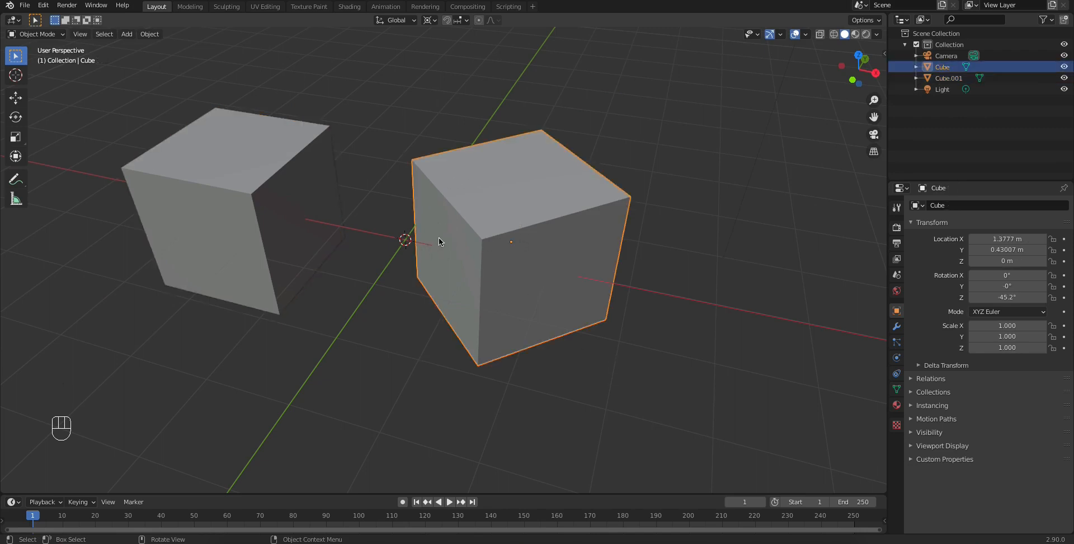
pyautogui.keyDown('shift'); pyautogui.click(321, 184); pyautogui.keyUp('shift')
pyautogui.click(477, 265)
pyautogui.press('x')
pyautogui.click(492, 271)
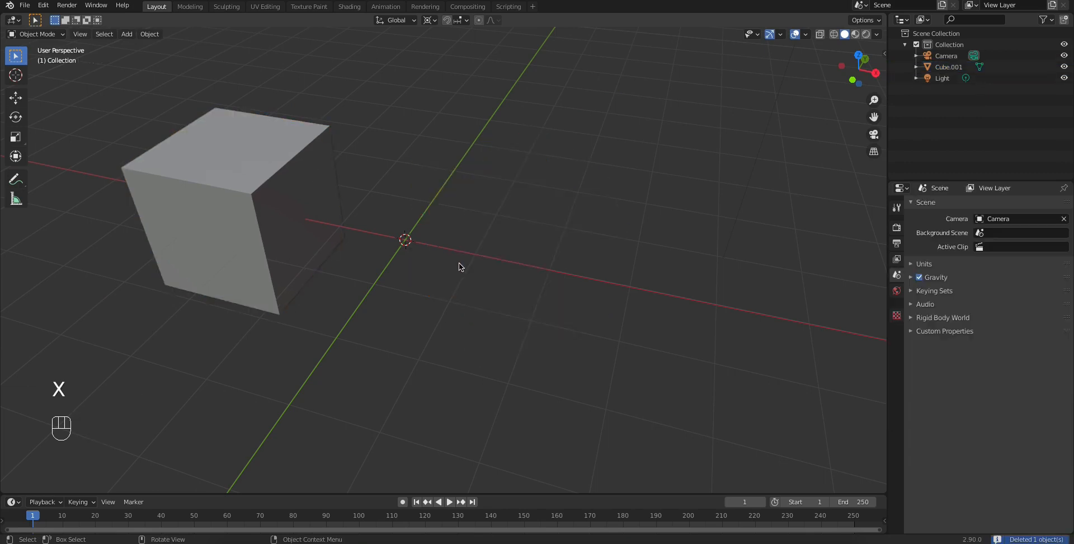
# Select Cube.001, keep the pivot point on 3D Cursor, try rotating it about 751° around the global Z axis, and cancel
pyautogui.click(309, 165)
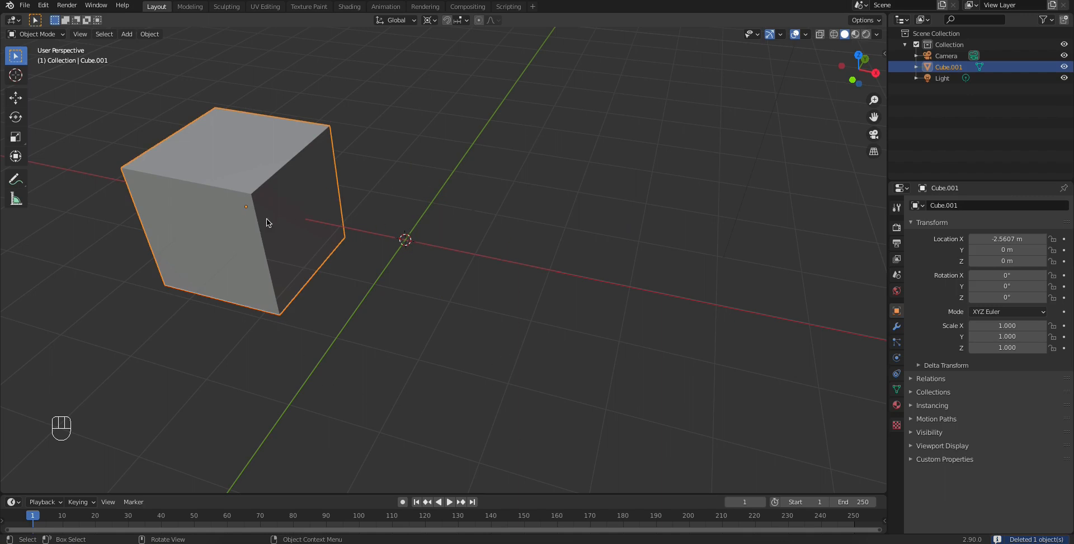
pyautogui.click(438, 22)
pyautogui.click(447, 45)
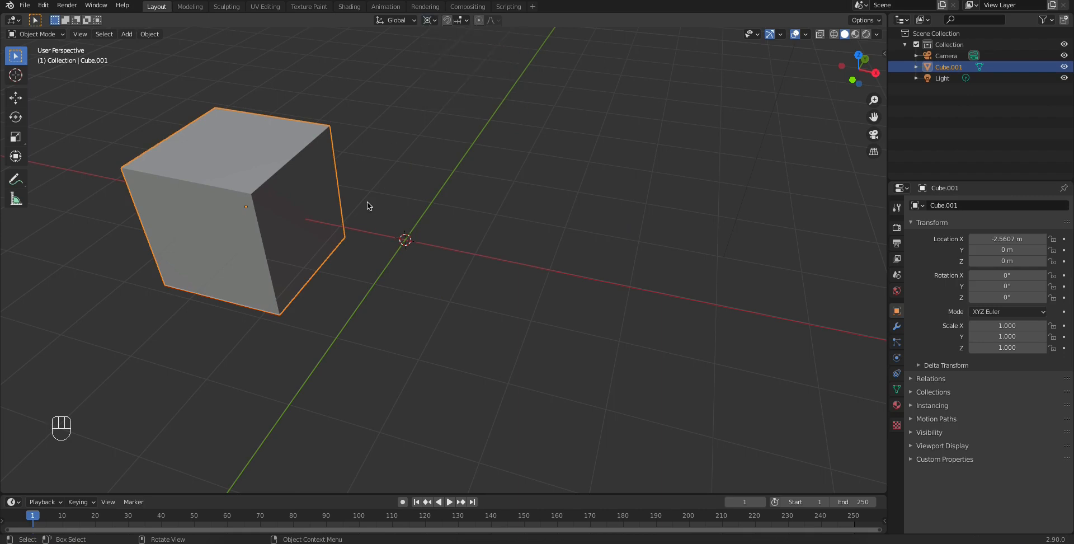
pyautogui.press('r')
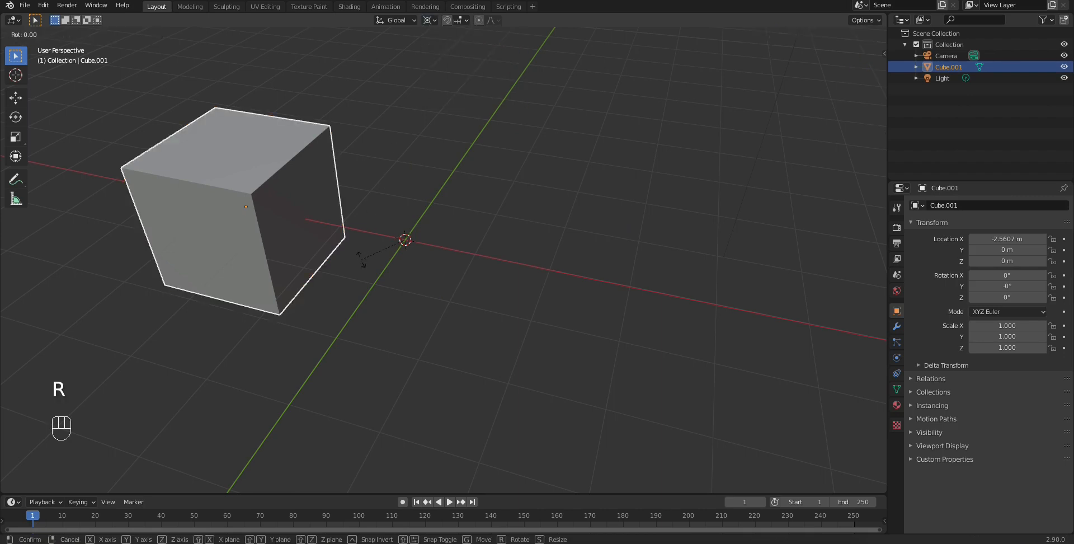
pyautogui.press('z')
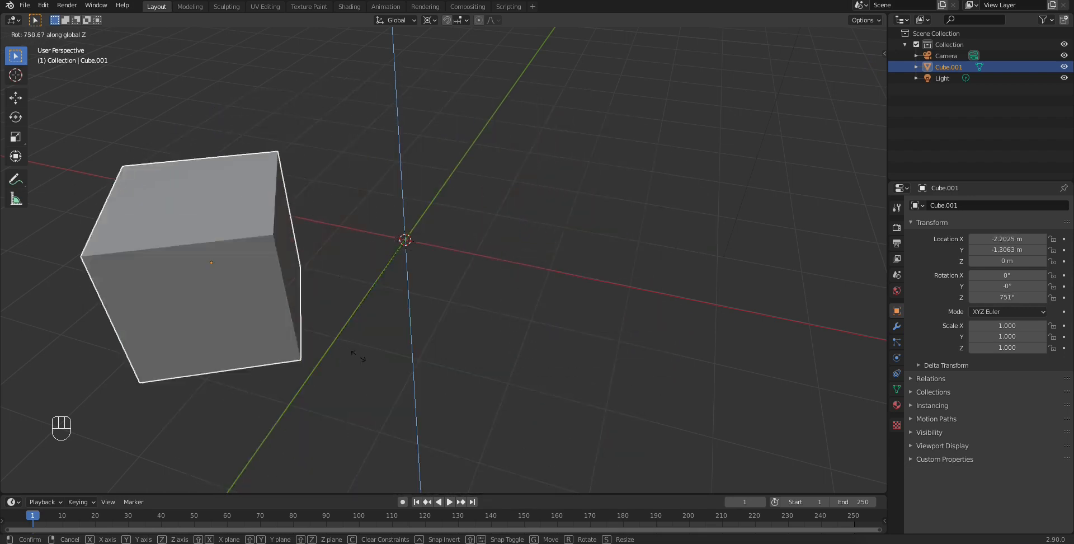
pyautogui.press('Escape')
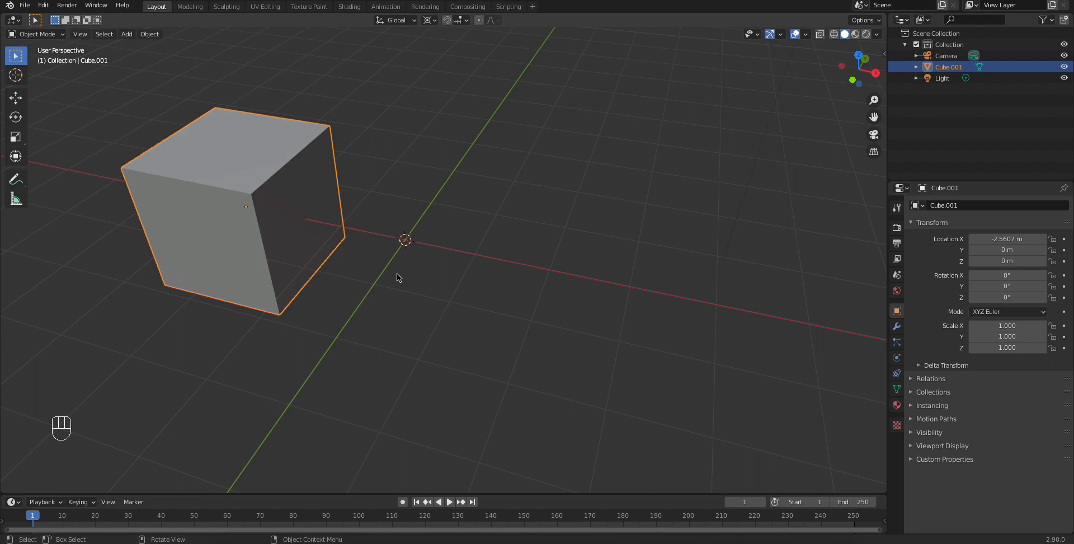
# Turn on snapping and activate the Move tool for the remaining cube
pyautogui.click(435, 22)
pyautogui.click(59, 34)
pyautogui.click(59, 35)
pyautogui.click(447, 21)
pyautogui.click(16, 98)
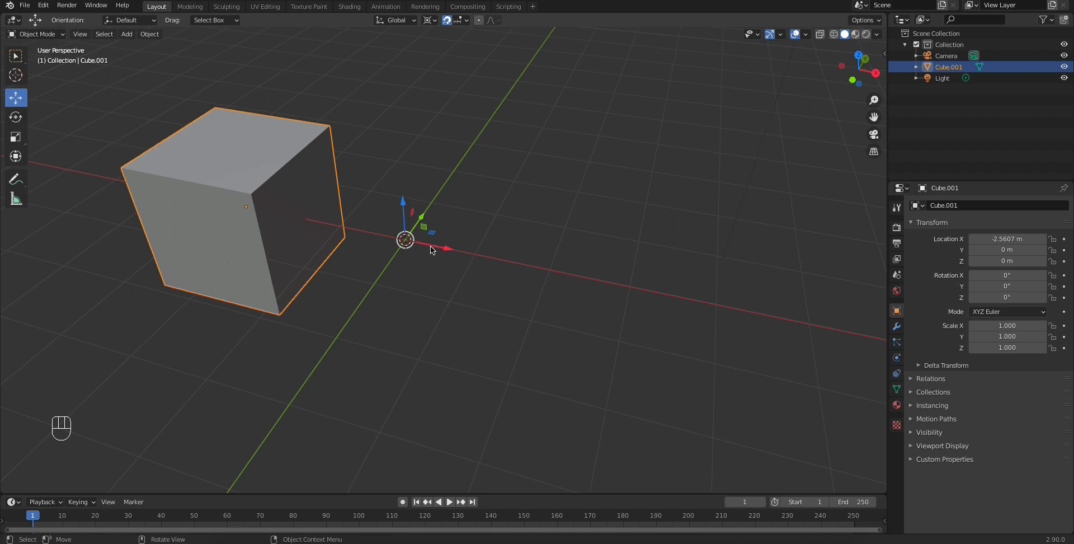
# Set the pivot point to Median Point and move the cube with snapping along X to about 3.44 m and back to about 0.44 m
pyautogui.click(436, 21)
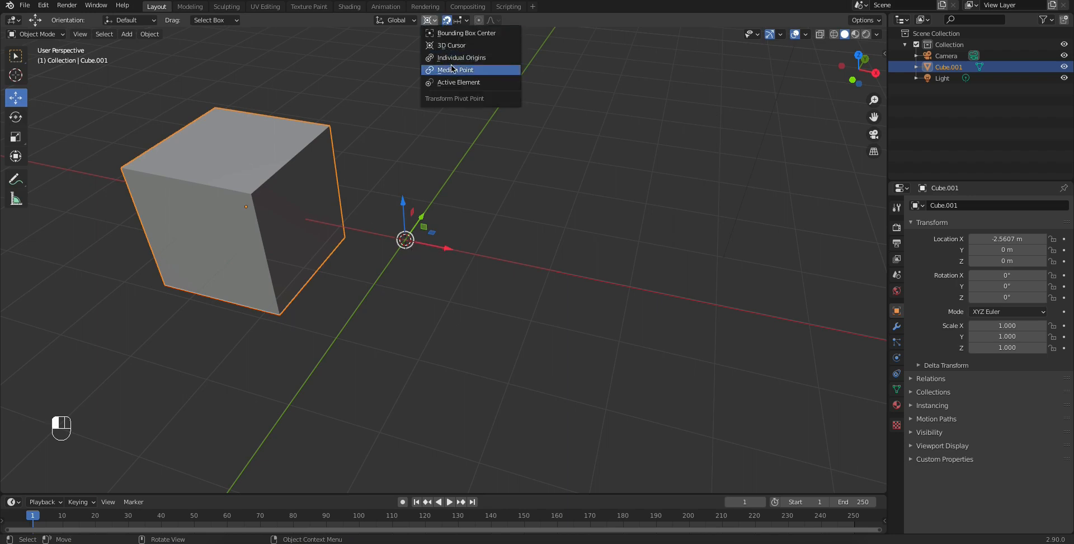
pyautogui.click(451, 65)
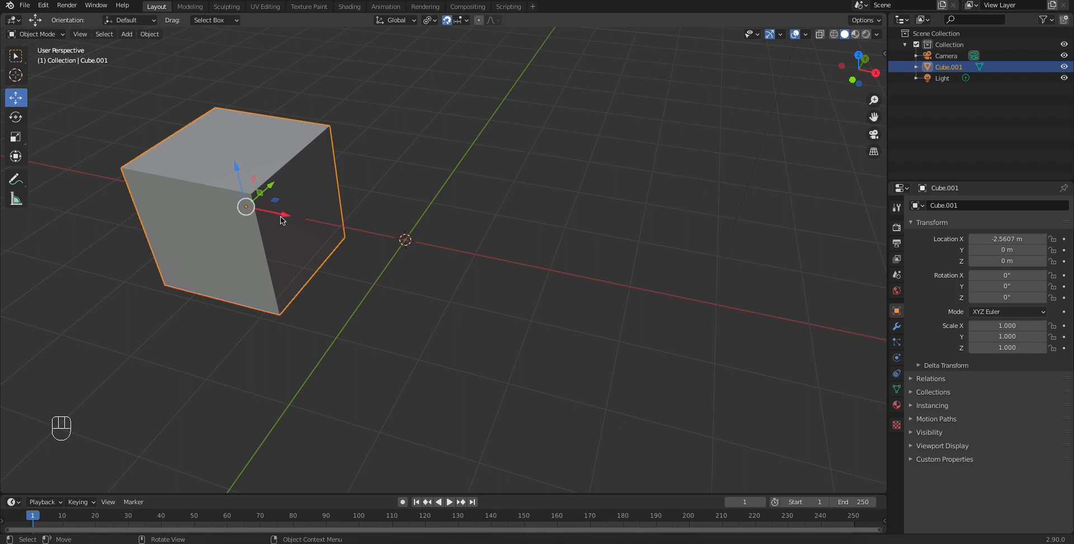
pyautogui.moveTo(283, 220); pyautogui.dragTo(730, 351)
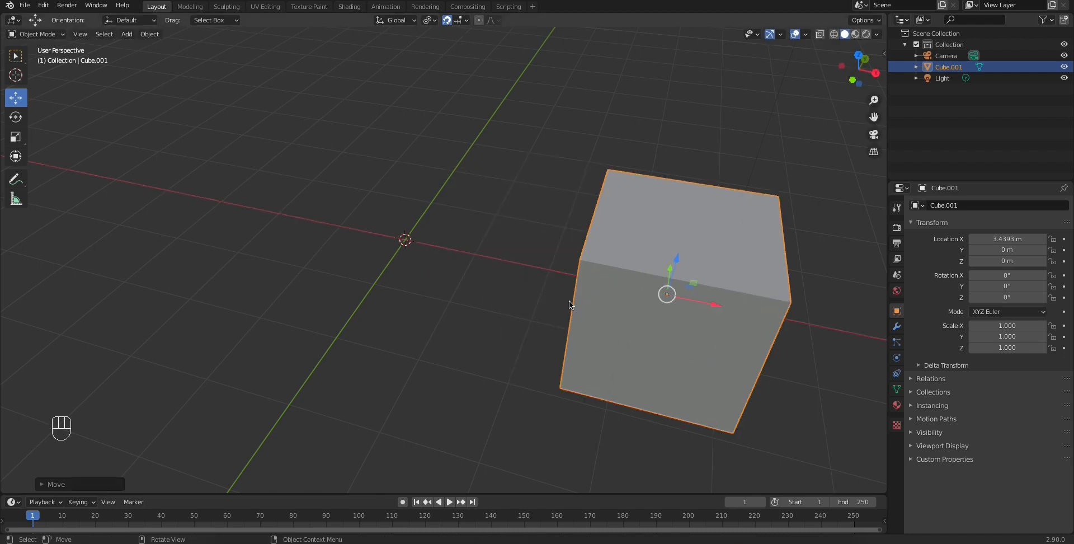
pyautogui.moveTo(712, 305); pyautogui.dragTo(458, 264)
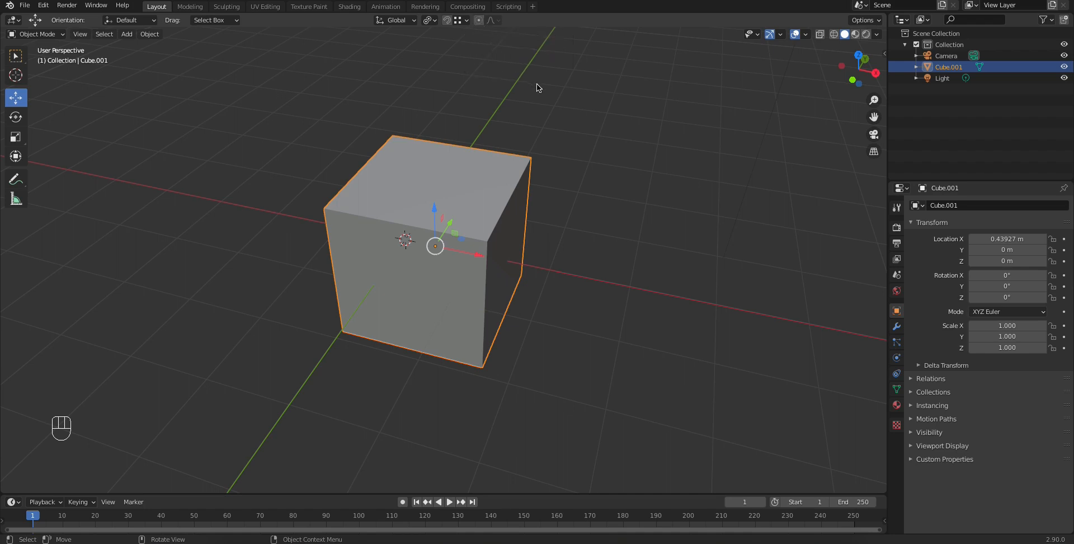
# Toggle snapping on and back off with the cube deselected, and enter Edit Mode on the cube
pyautogui.click(570, 127)
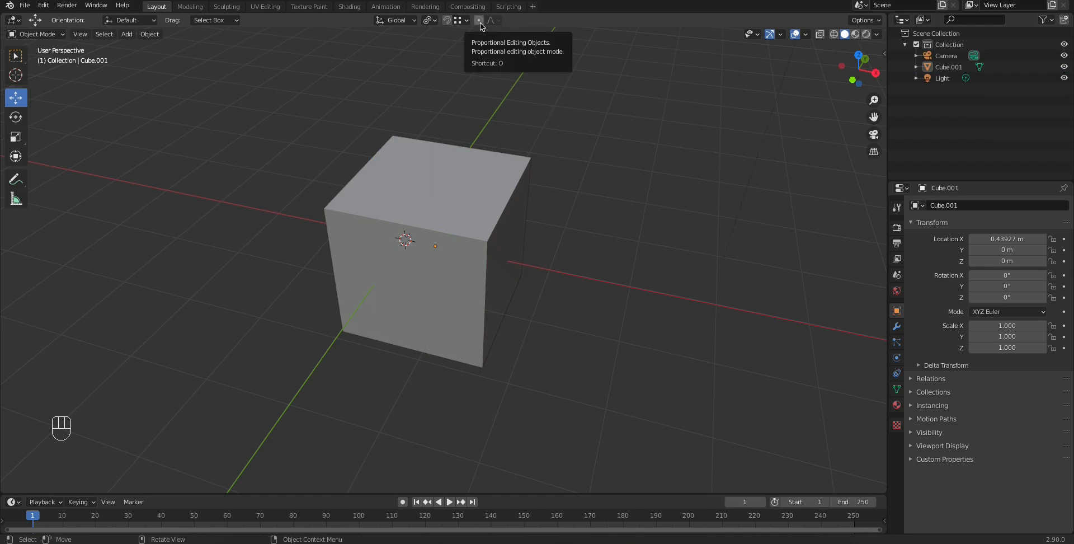
pyautogui.click(448, 21)
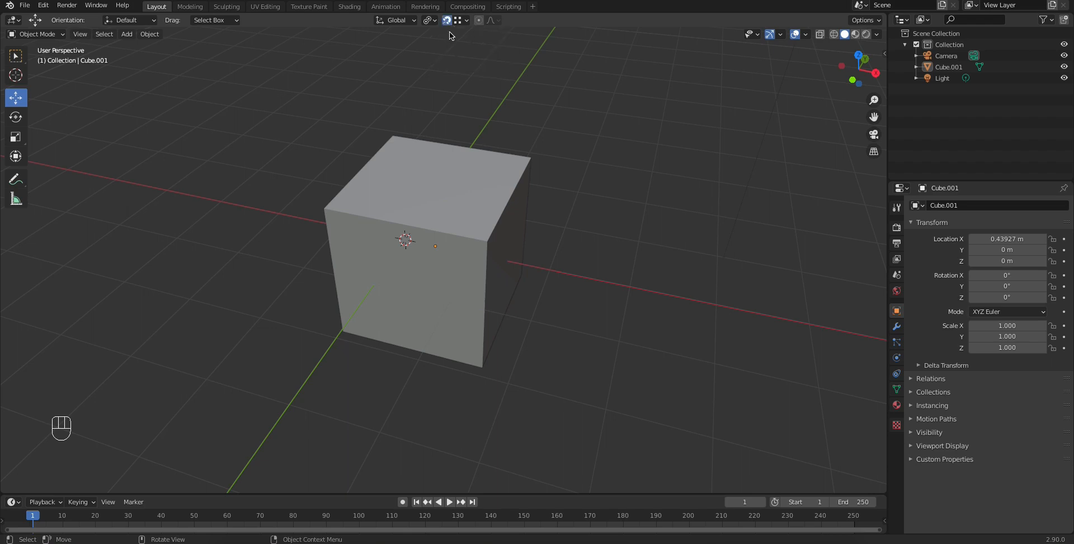
pyautogui.click(447, 21)
pyautogui.click(485, 241)
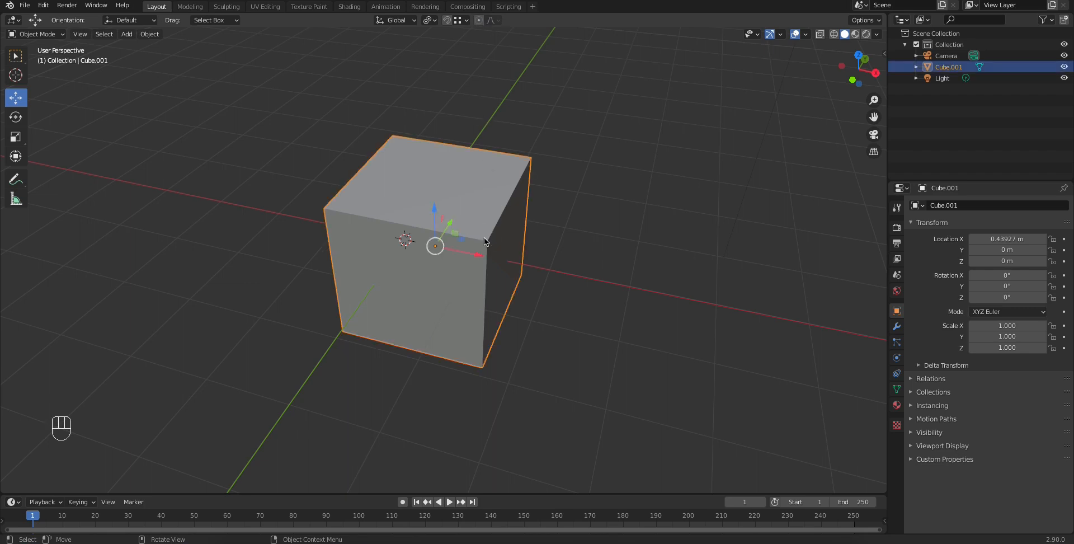
pyautogui.press('Tab')
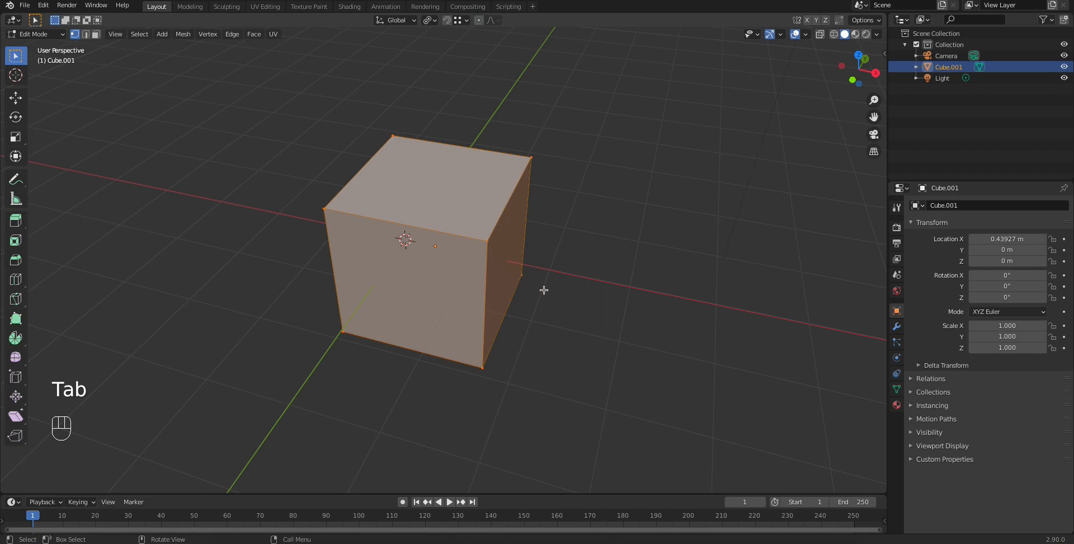
# Select the cube's upper far-right vertex, try moving it freely by about 0.4 m, and cancel the move
pyautogui.click(301, 189)
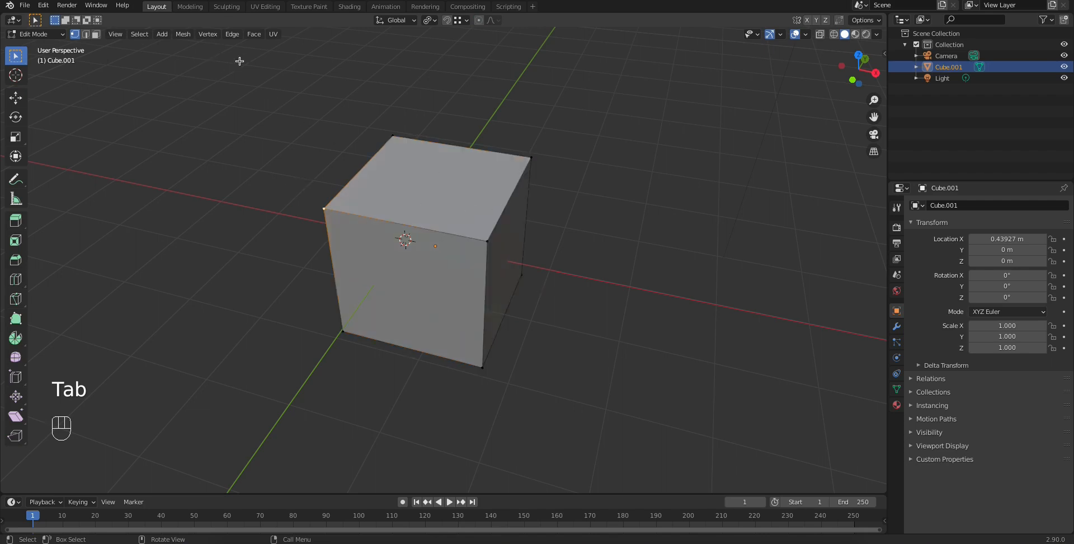
pyautogui.click(532, 158)
pyautogui.press('g')
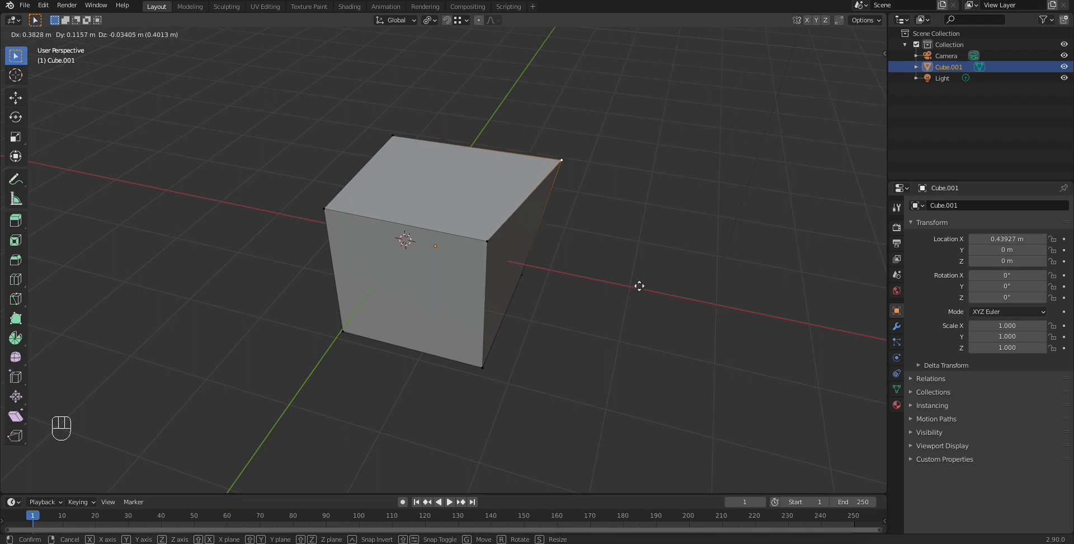
pyautogui.press('Escape')
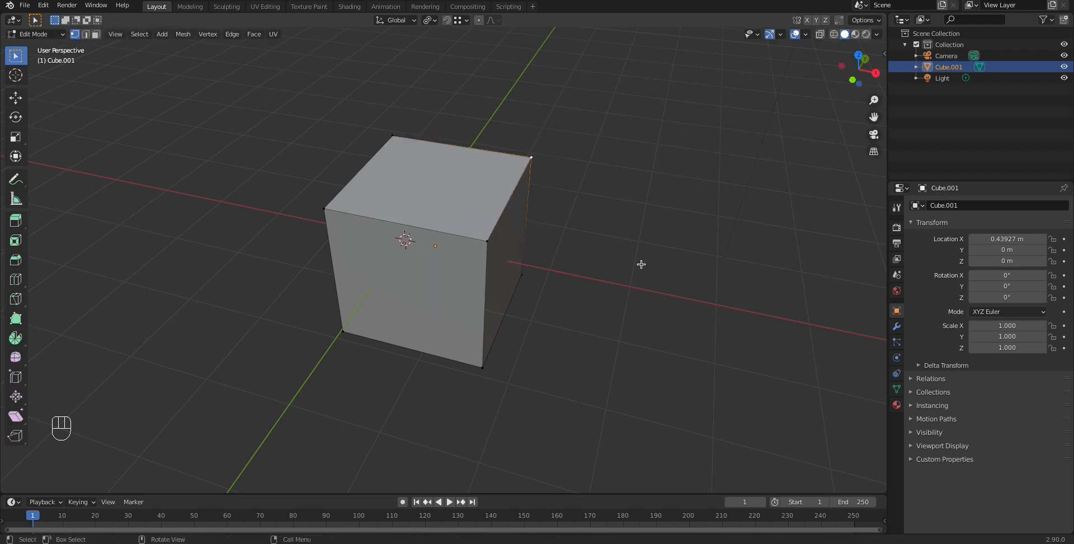
# Turn on proportional editing, try moving the same vertex with Smooth falloff while varying the influence size between about 0.83 and 9.85, and cancel
pyautogui.click(479, 22)
pyautogui.press('g')
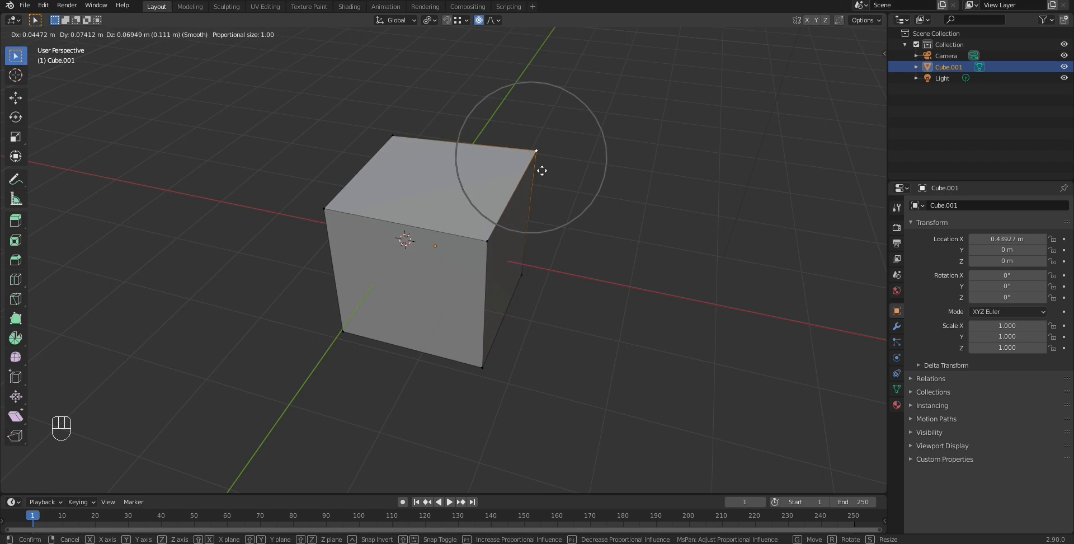
pyautogui.scroll(8, 542, 171)
pyautogui.scroll(-3, 542, 171)
pyautogui.scroll(6, 542, 171)
pyautogui.scroll(-15, 541, 170)
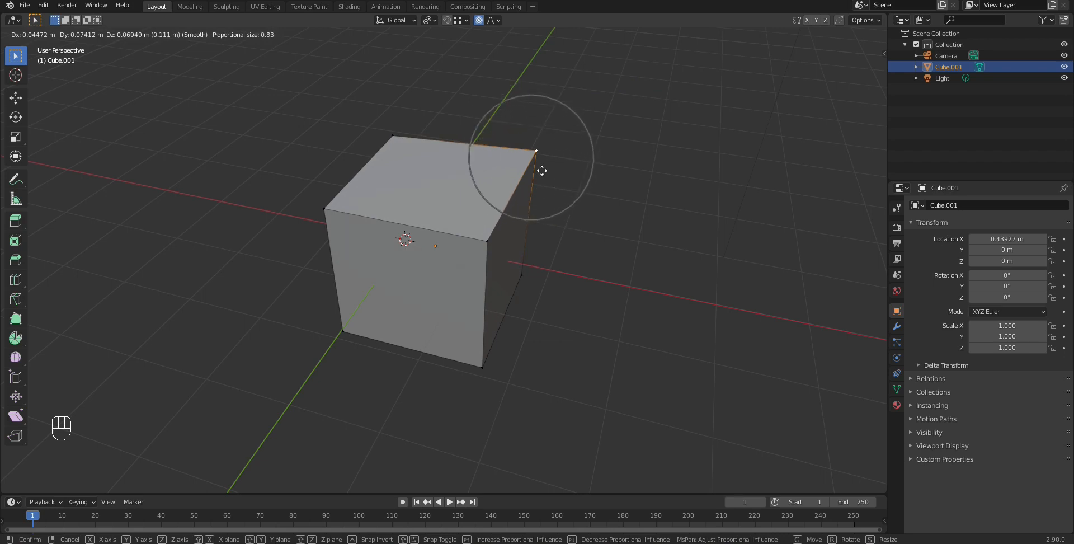
pyautogui.scroll(-1, 542, 171)
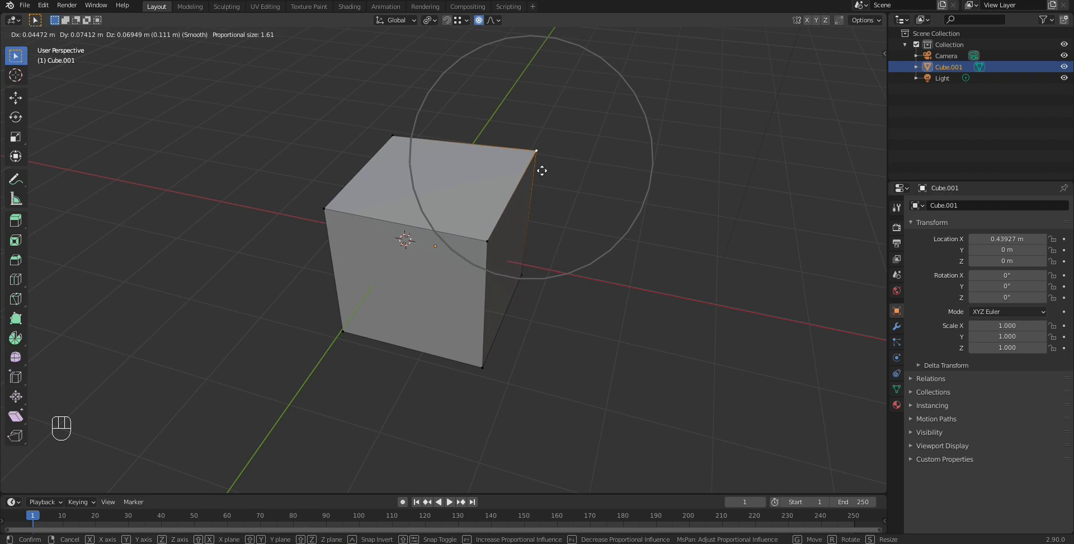
pyautogui.scroll(-3, 585, 184)
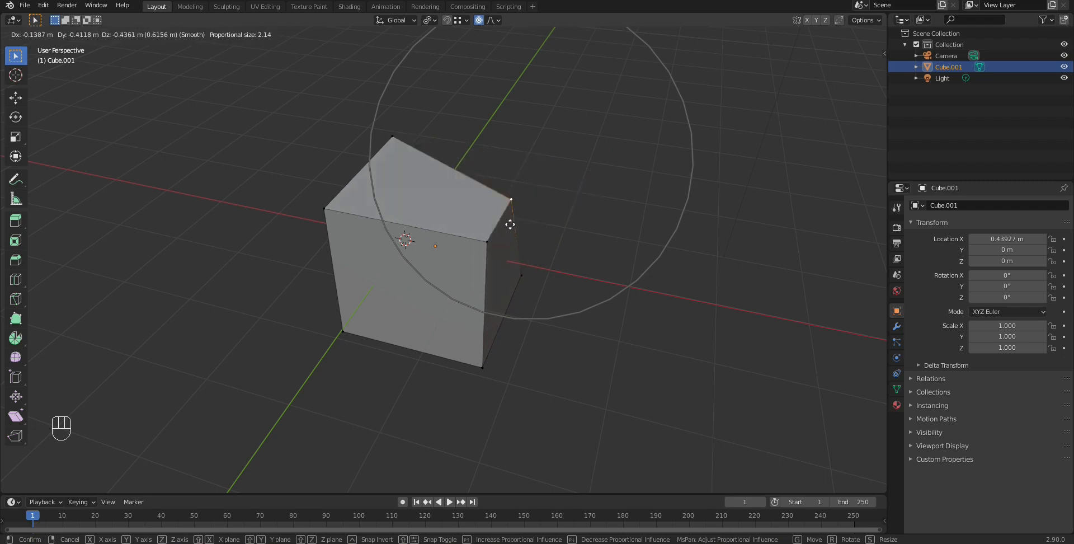
pyautogui.scroll(-3, 590, 201)
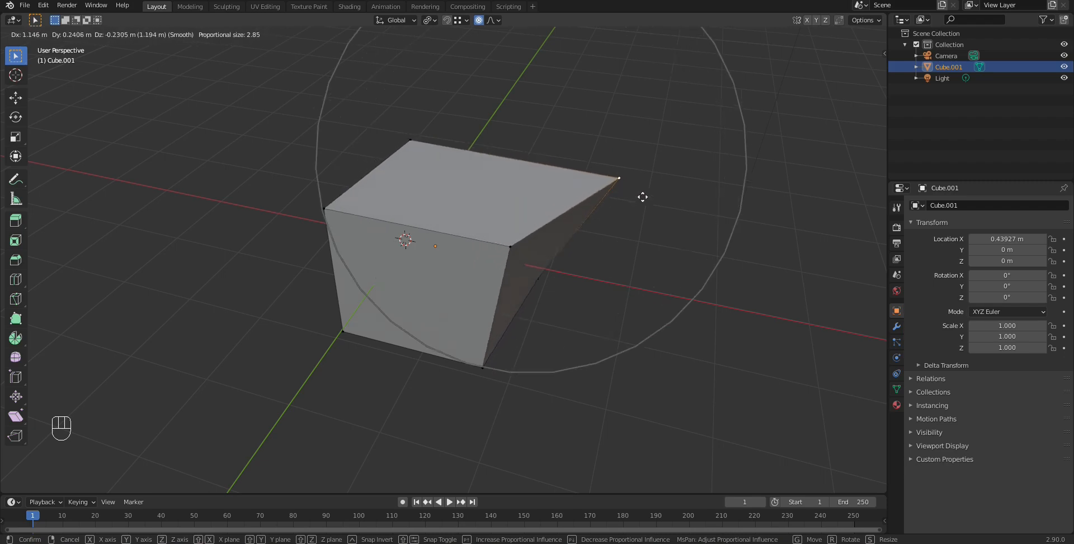
pyautogui.scroll(-2, 559, 224)
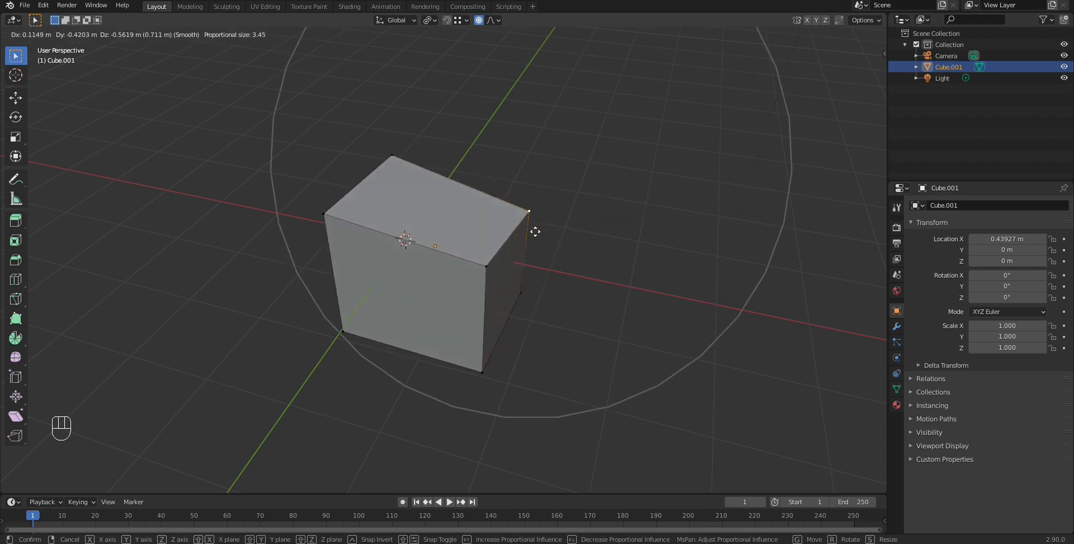
pyautogui.scroll(-11, 535, 231)
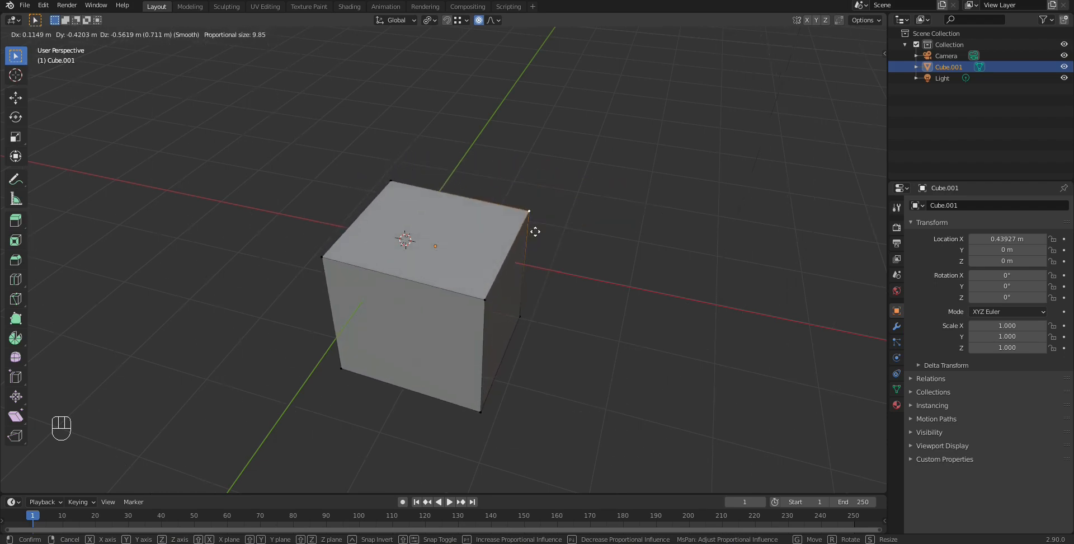
pyautogui.scroll(6, 609, 187)
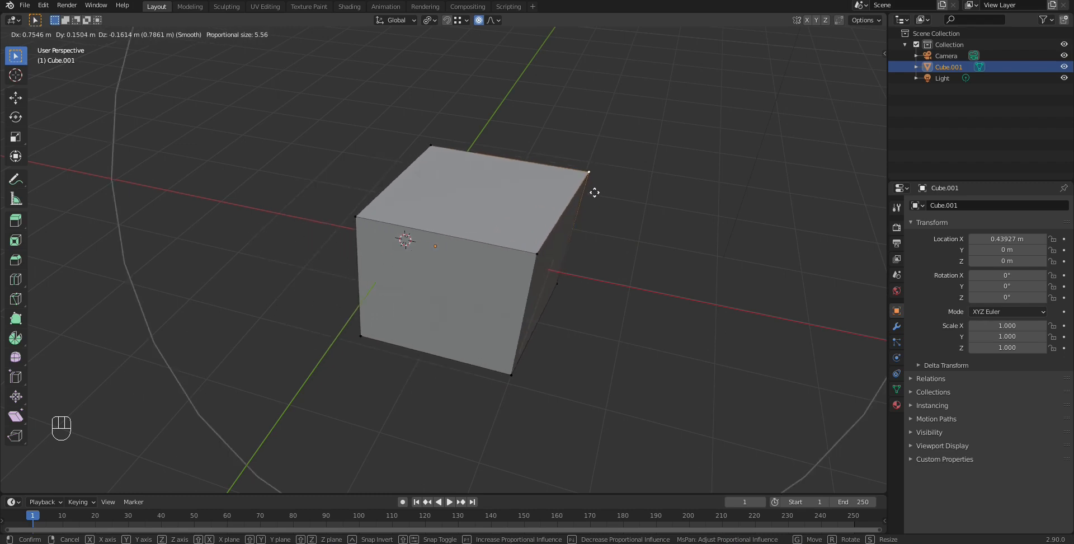
pyautogui.scroll(17, 594, 193)
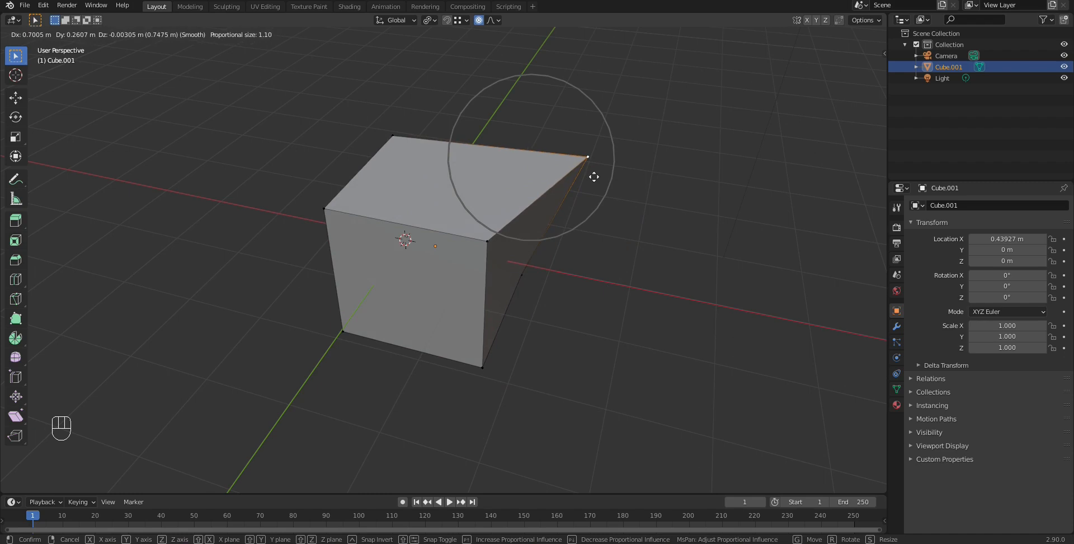
pyautogui.rightClick(594, 176)
# Return to Object Mode, delete the cube, and add a cylinder mesh
pyautogui.press('Tab')
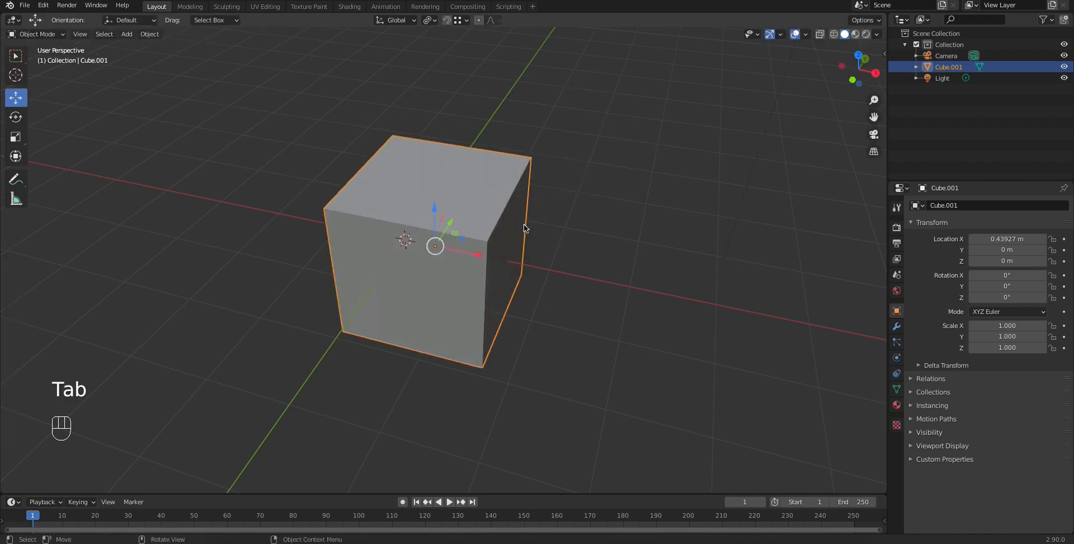
pyautogui.press('x')
pyautogui.click(523, 228)
pyautogui.hotkey('shift', 'a')
pyautogui.moveTo(433, 237)
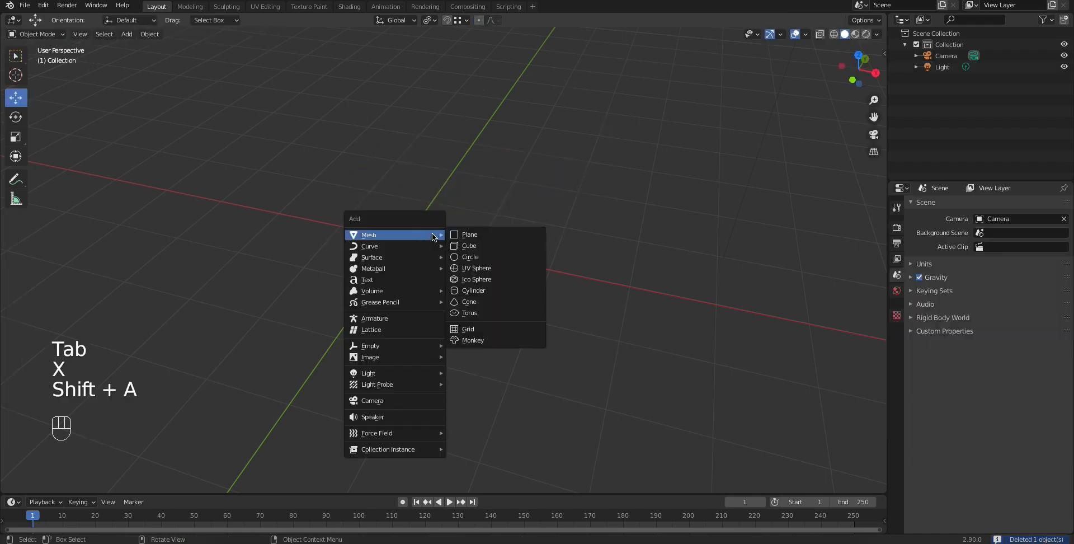
pyautogui.click(473, 291)
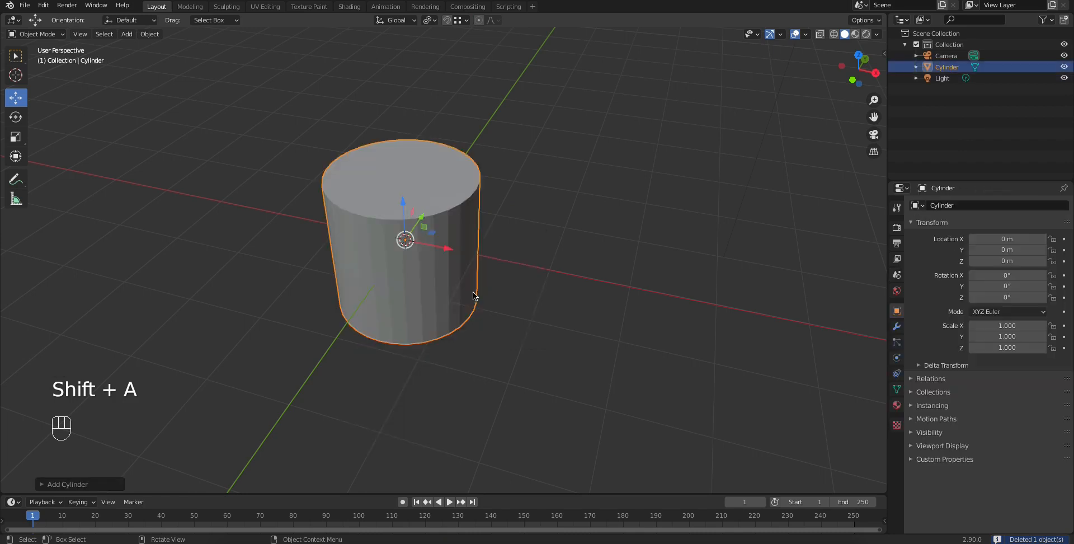
# Enter Edit Mode, select the cylinder's ring of top vertices, and apply Checker Deselect to keep every other vertex
pyautogui.press('Tab')
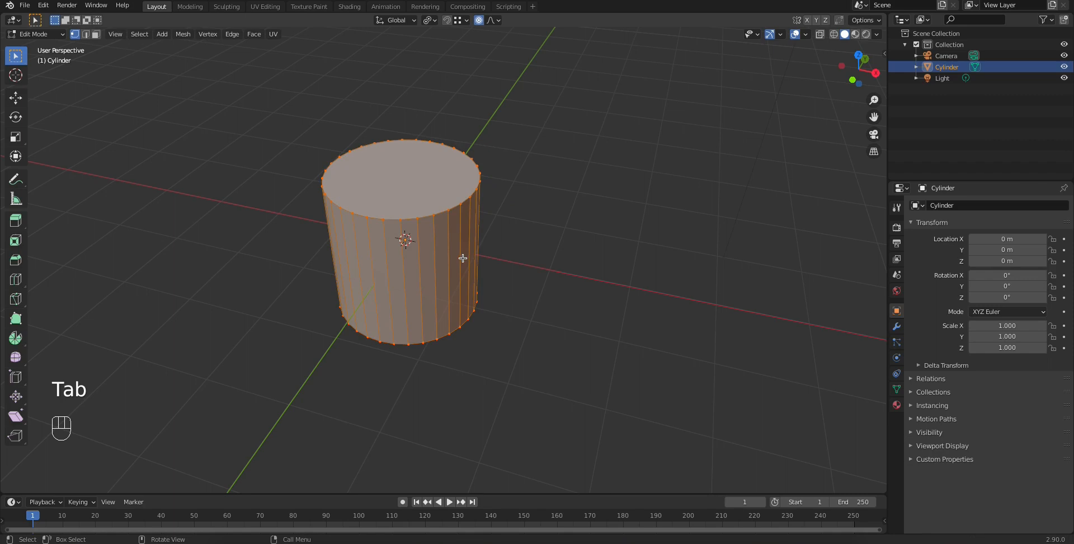
pyautogui.click(500, 257)
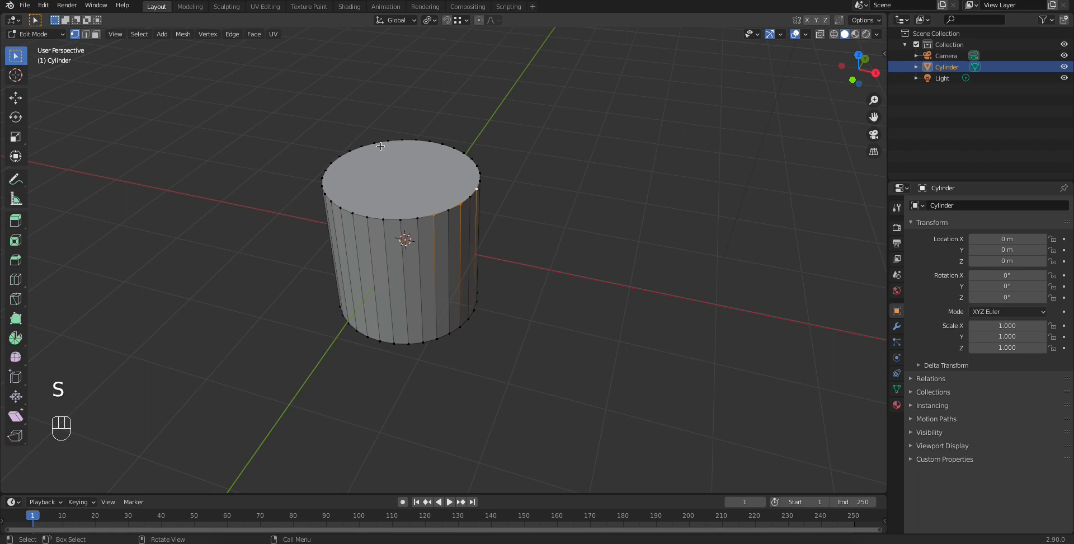
pyautogui.click(357, 101)
pyautogui.click(449, 209)
pyautogui.click(417, 219)
pyautogui.moveTo(283, 77); pyautogui.dragTo(513, 238)
pyautogui.click(173, 35)
pyautogui.click(146, 35)
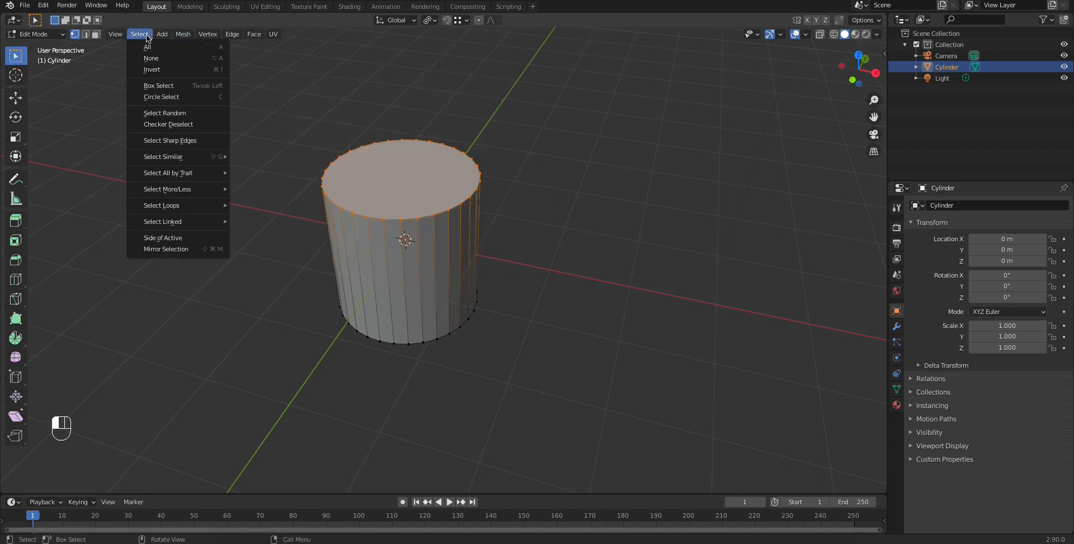
pyautogui.click(160, 128)
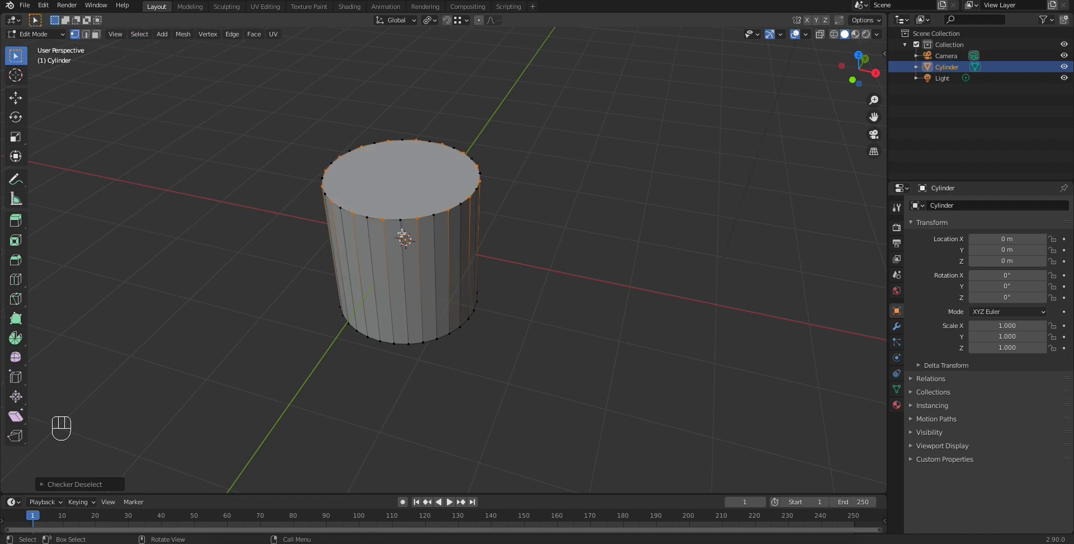
# Set the pivot point to Median Point and scale the alternating top vertices inward to form a star-shaped top
pyautogui.moveTo(455, 230)
pyautogui.mouseDown(button='middle')
pyautogui.moveTo(506, 238)
pyautogui.moveTo(462, 230)
pyautogui.mouseUp(button='middle')
pyautogui.click(434, 21)
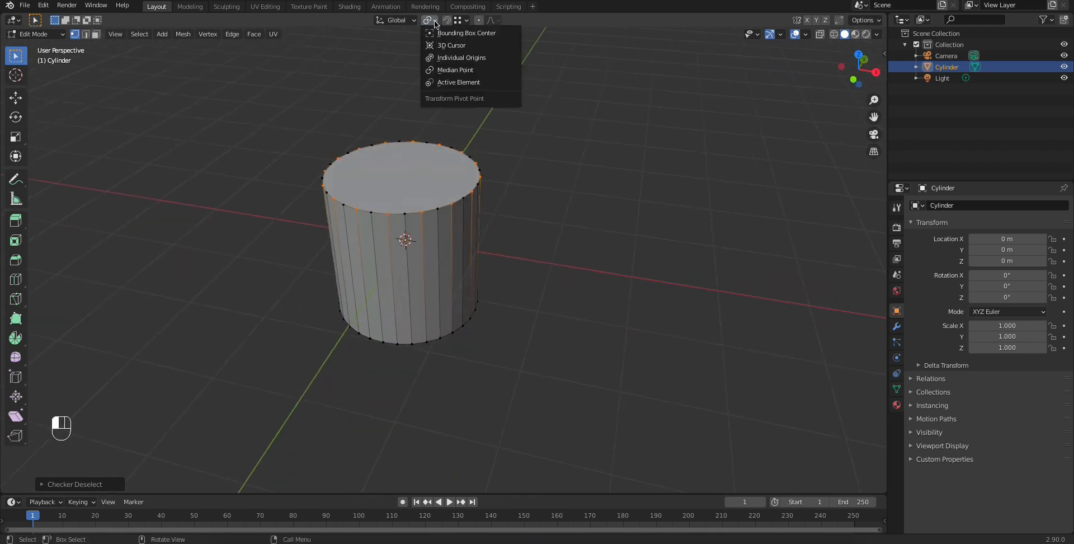
pyautogui.click(455, 69)
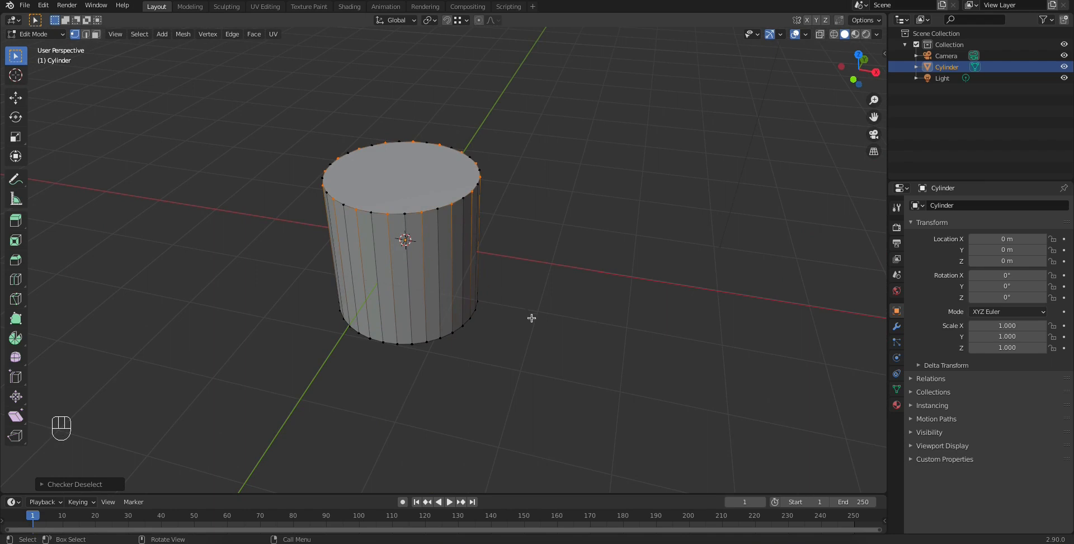
pyautogui.press('s')
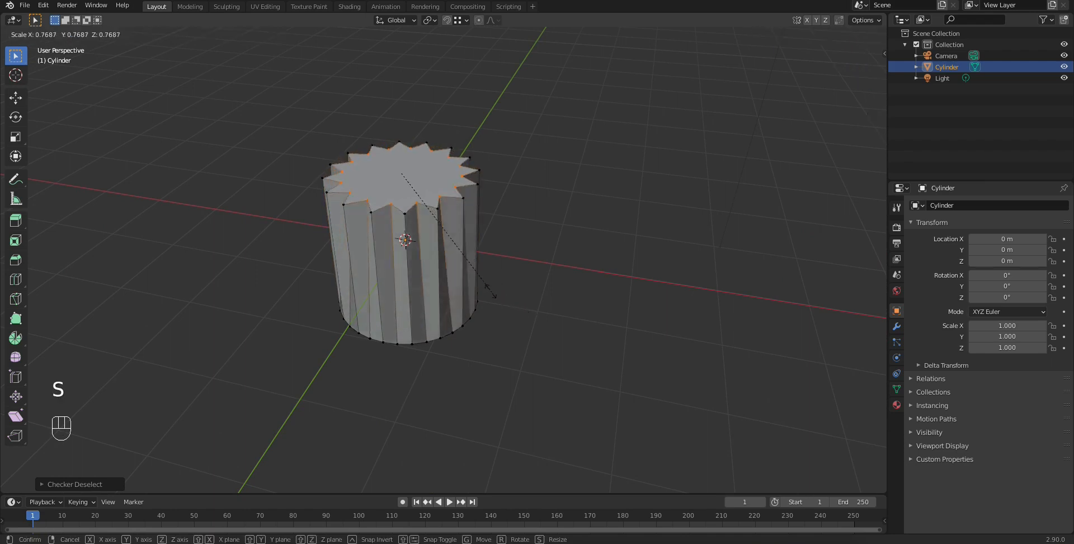
pyautogui.rightClick(461, 265)
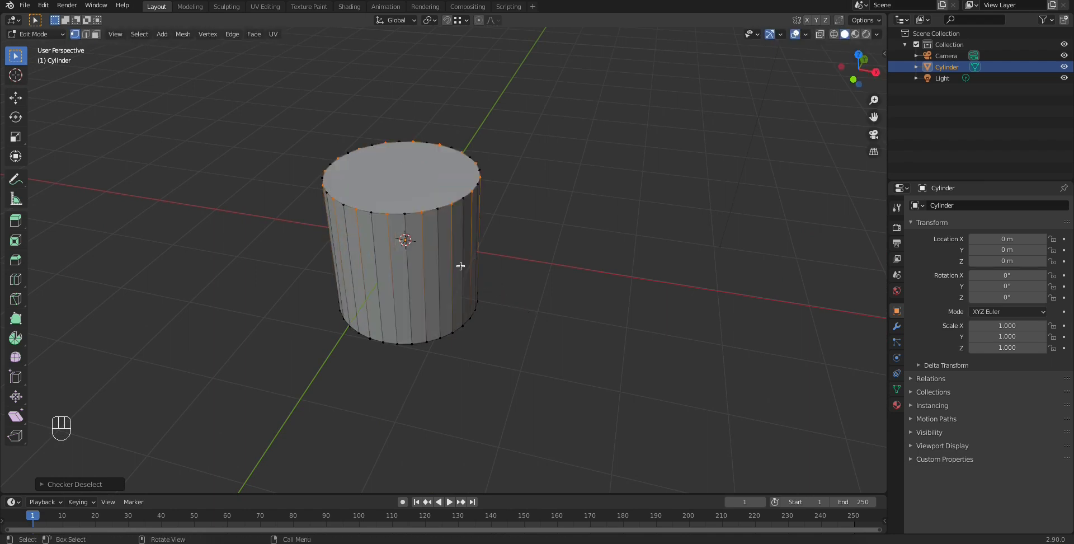
pyautogui.press('s')
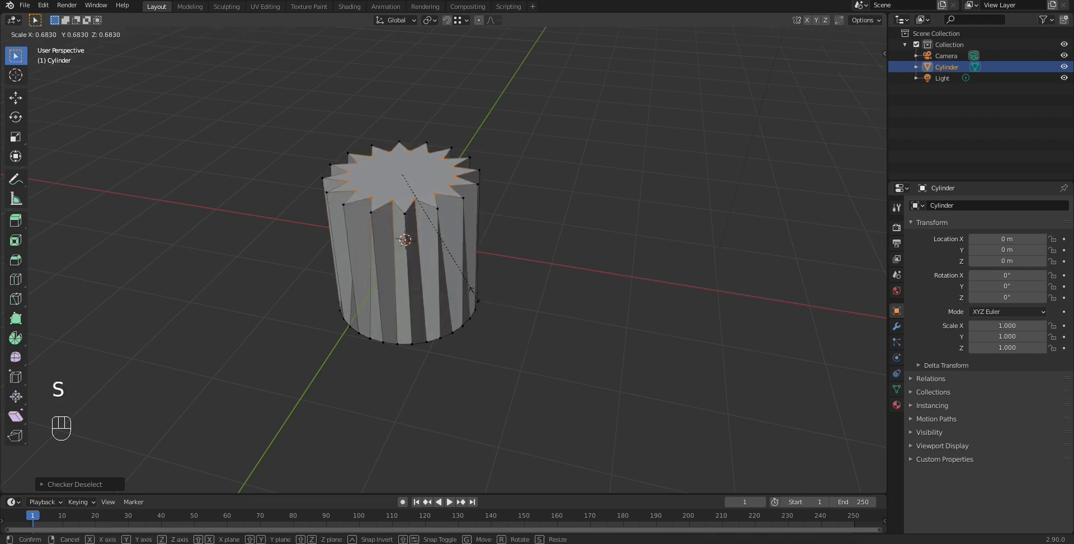
pyautogui.click(452, 269)
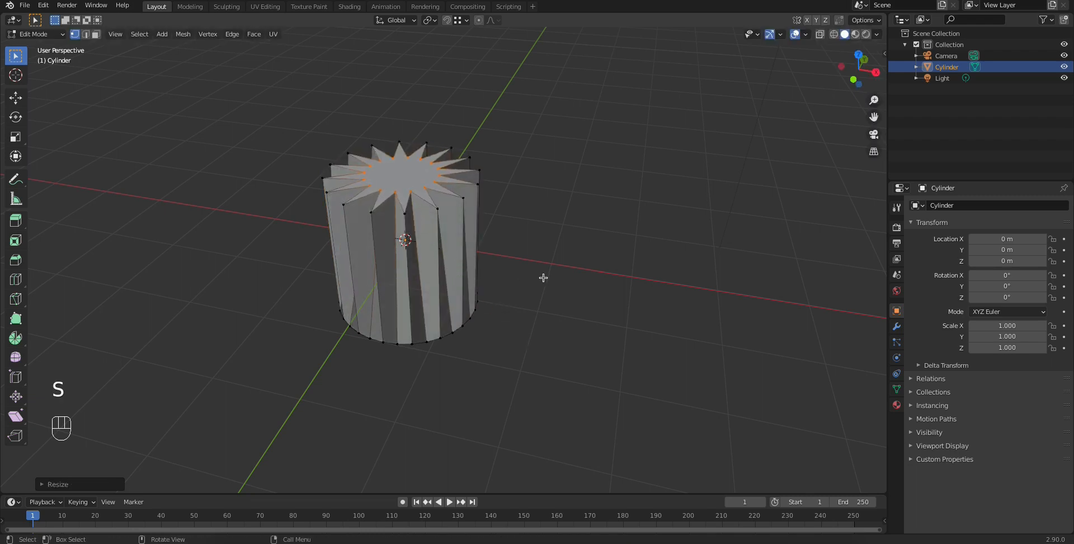
pyautogui.press('Tab')
pyautogui.press('Tab')
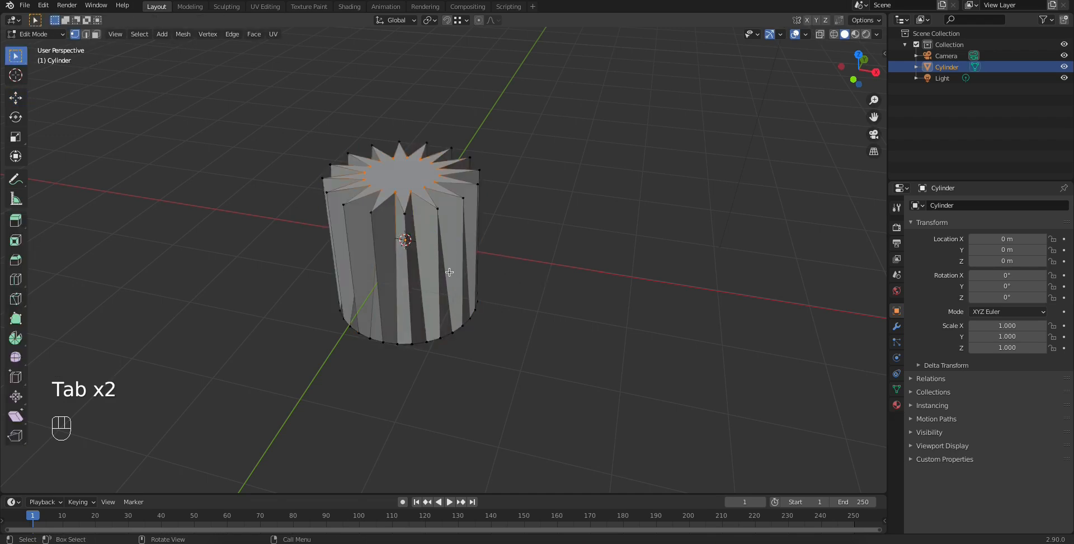
# Add 22 evenly spaced horizontal loop cuts around the cylinder's side without sliding them
pyautogui.hotkey('ctrl', 'r')
pyautogui.scroll(20, 449, 272)
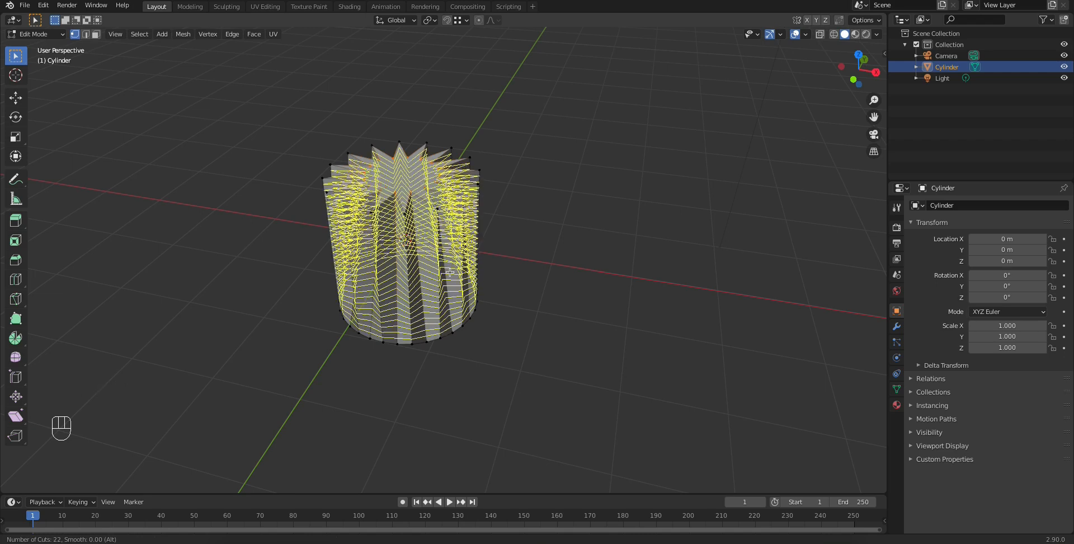
pyautogui.click(450, 271)
pyautogui.rightClick(451, 272)
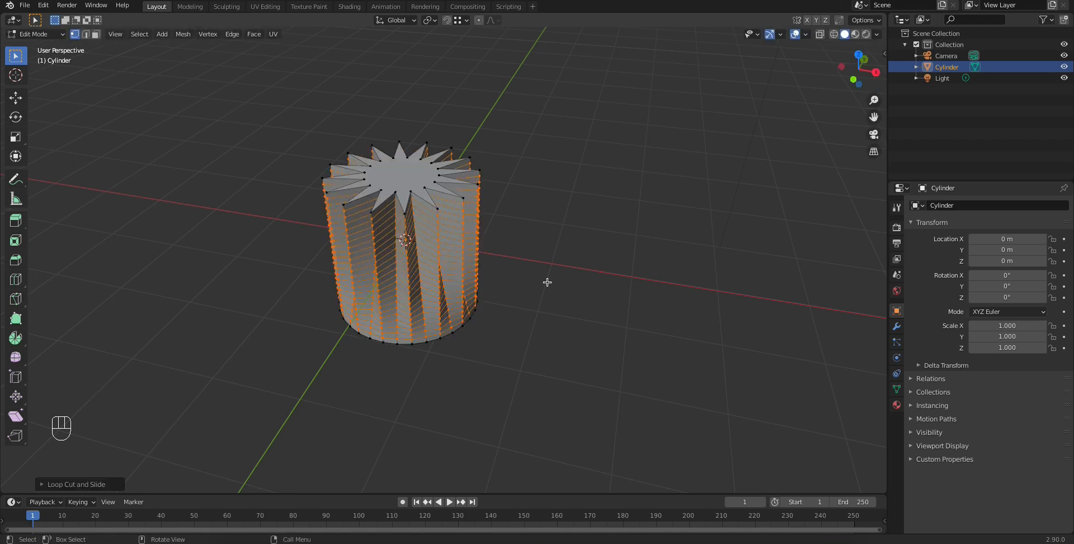
pyautogui.press('Tab')
pyautogui.press('Tab')
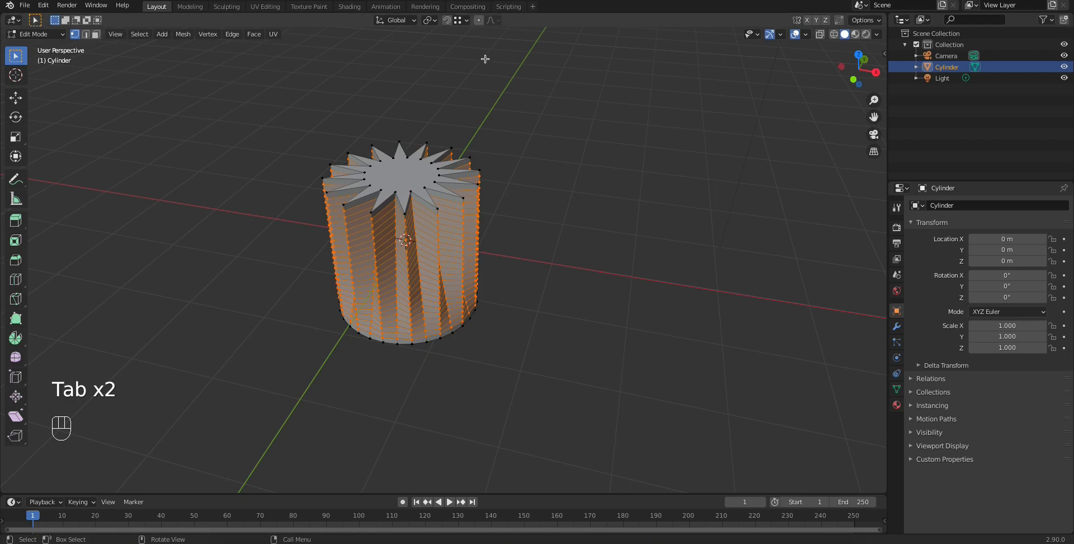
# Switch to face selection, select the star-shaped top face, try rotating it about 58° around the global Z axis, and cancel
pyautogui.click(96, 34)
pyautogui.click(408, 172)
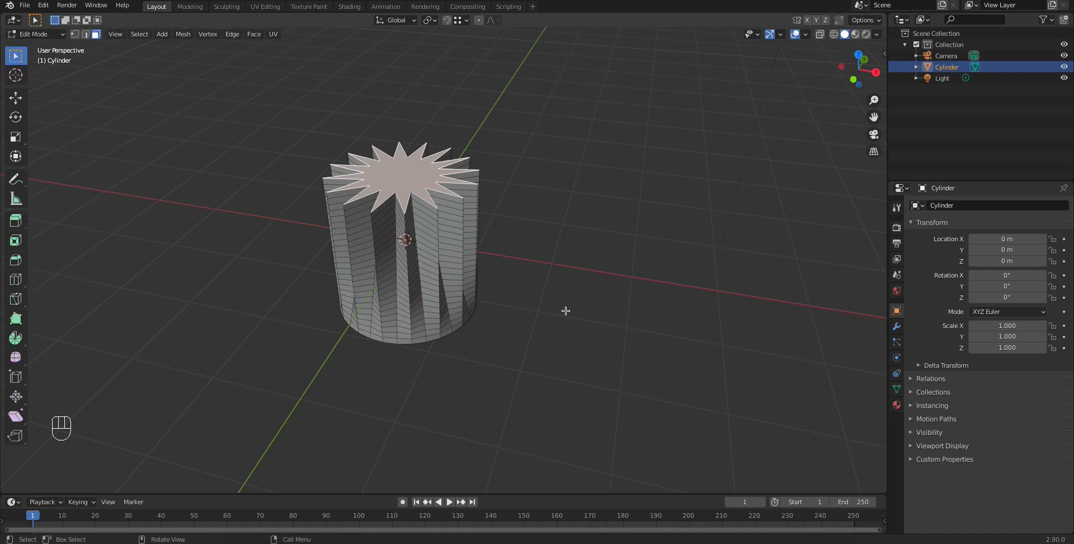
pyautogui.press('r')
pyautogui.press('z')
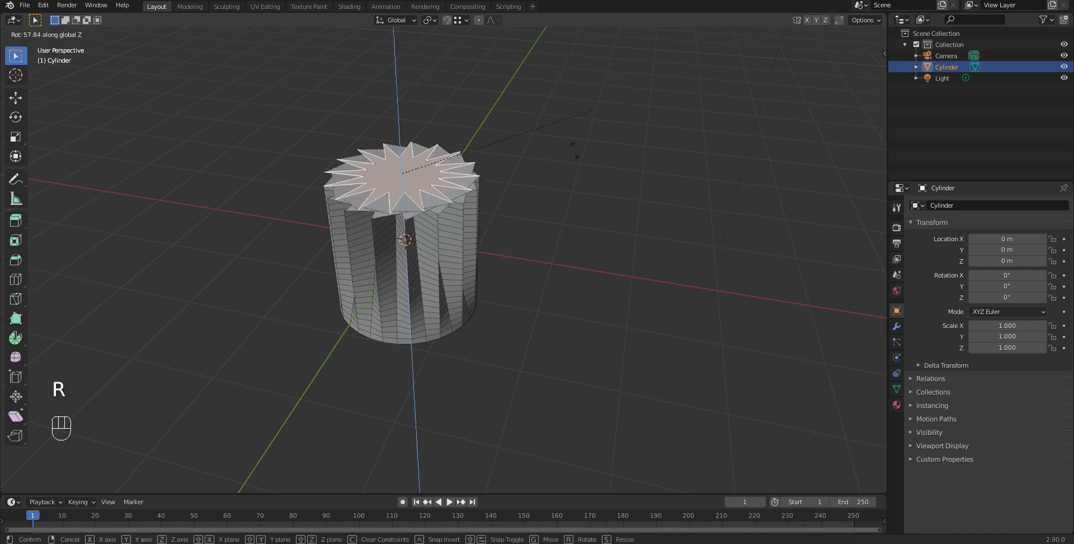
pyautogui.click(582, 162)
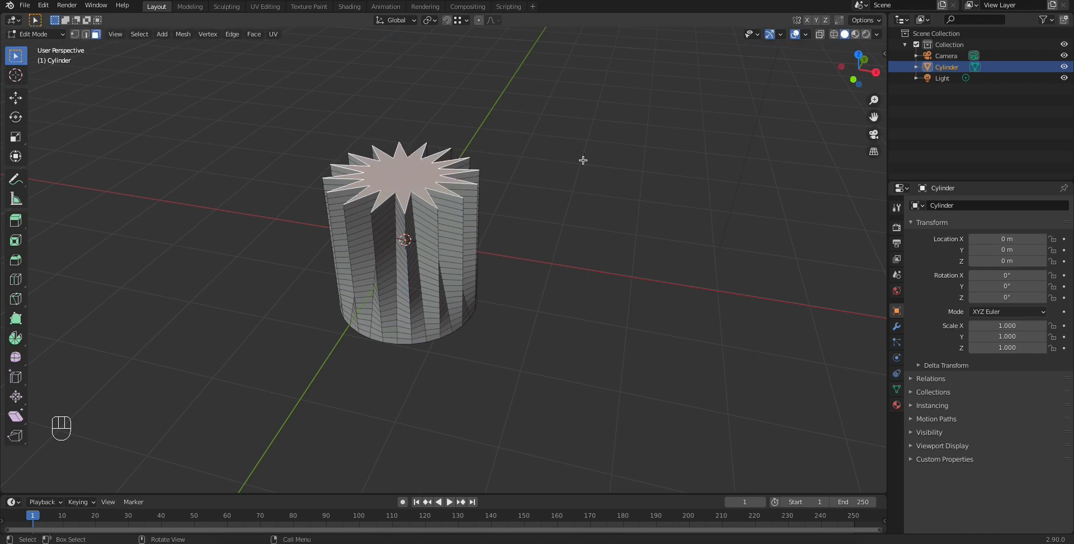
# Enable proportional editing with Smooth falloff, rotate the star-shaped top face about 109° around global Z at proportional size 2.14, and return to Object Mode
pyautogui.click(497, 21)
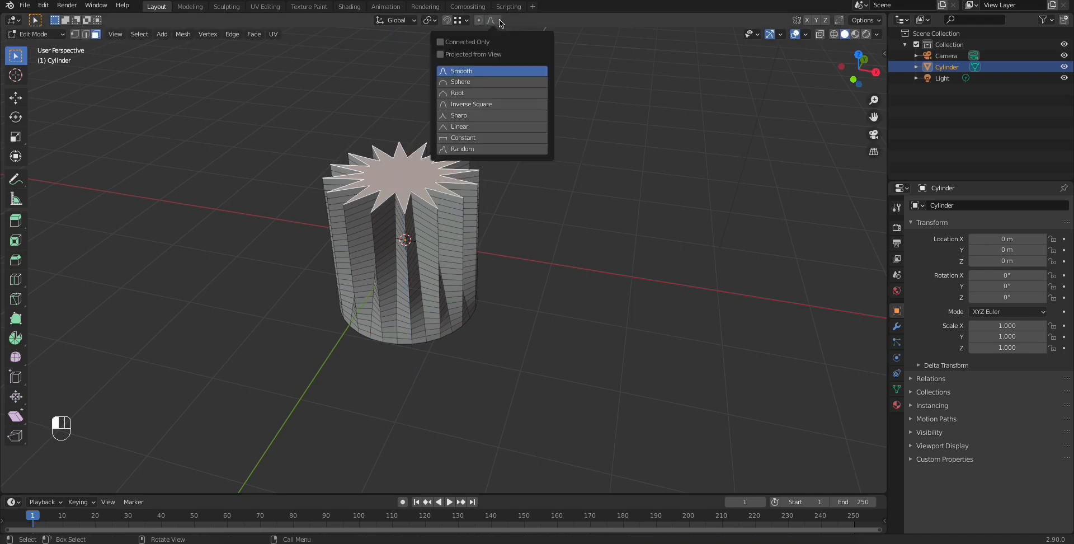
pyautogui.click(479, 20)
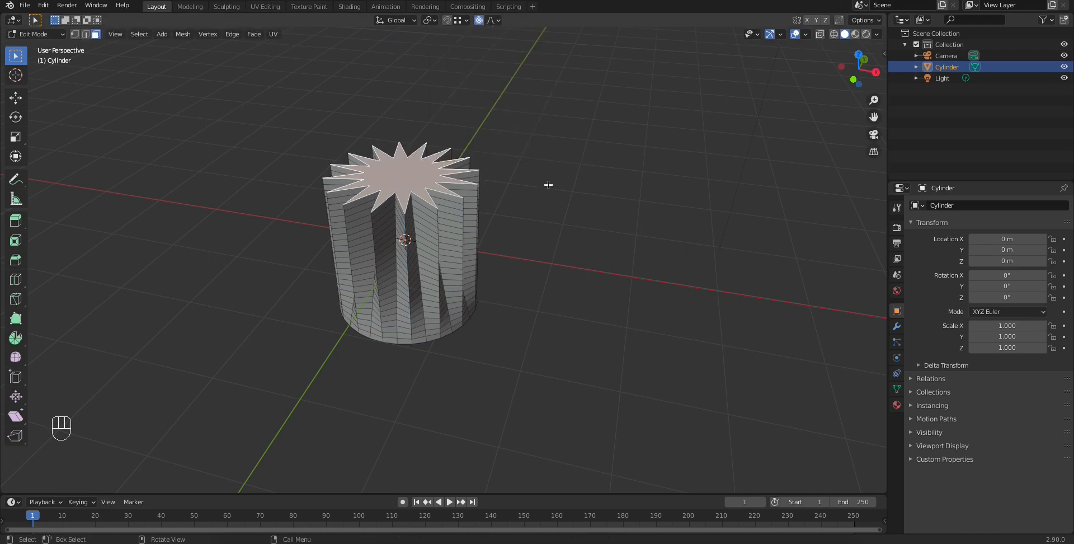
pyautogui.press('r')
pyautogui.press('z')
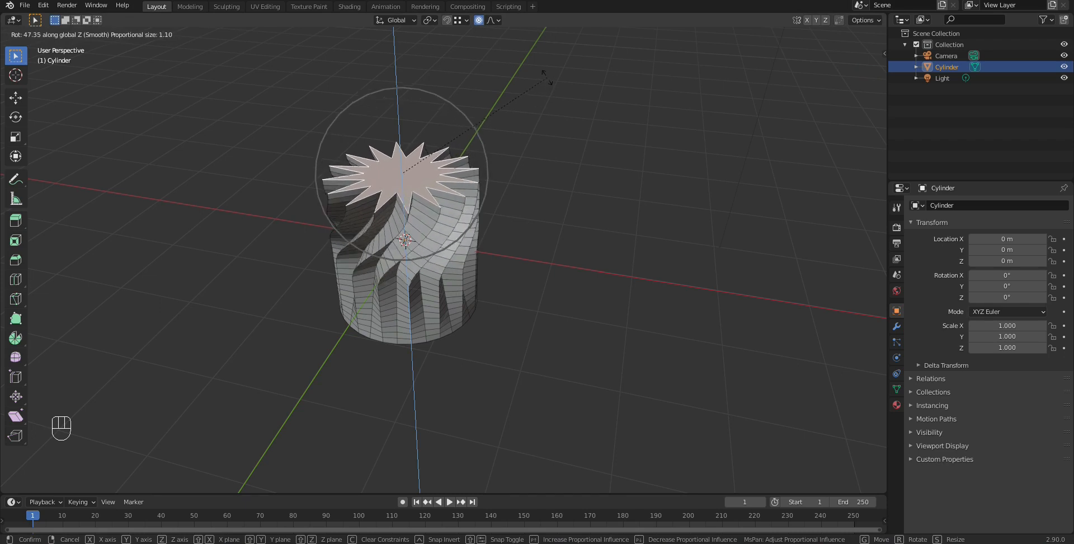
pyautogui.scroll(-5, 545, 75)
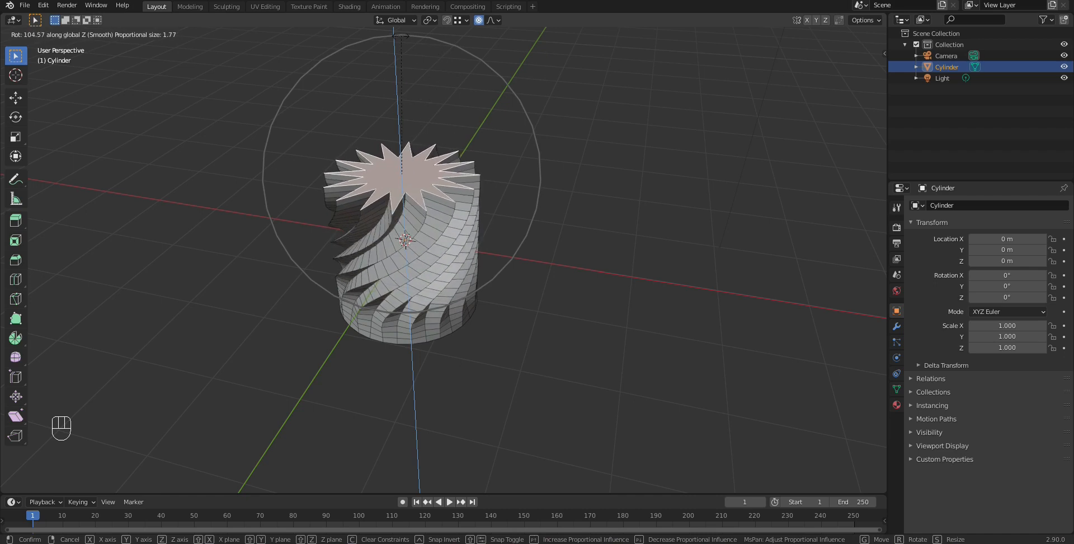
pyautogui.scroll(-2, 430, 54)
pyautogui.scroll(4, 455, 62)
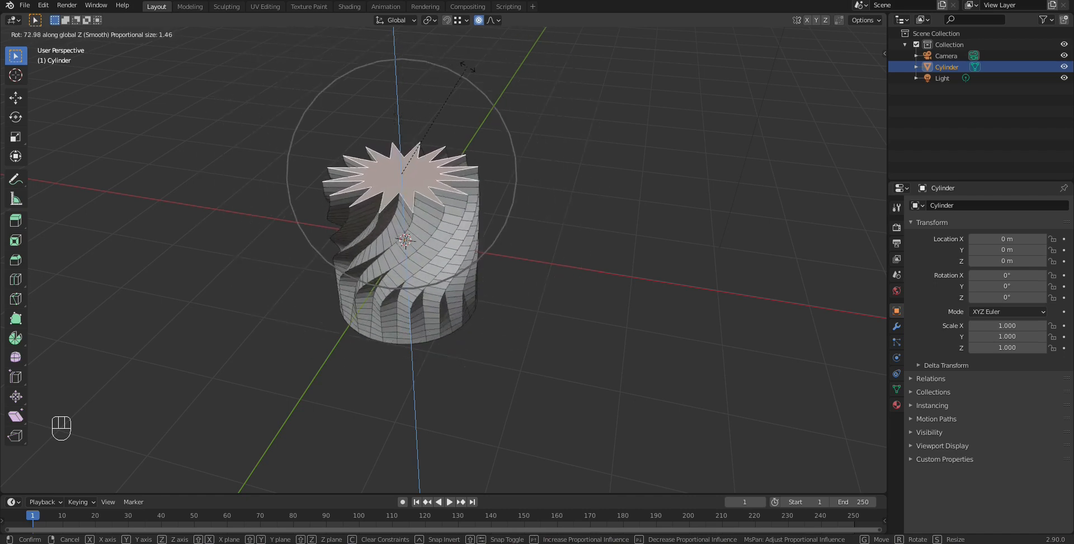
pyautogui.scroll(-4, 431, 62)
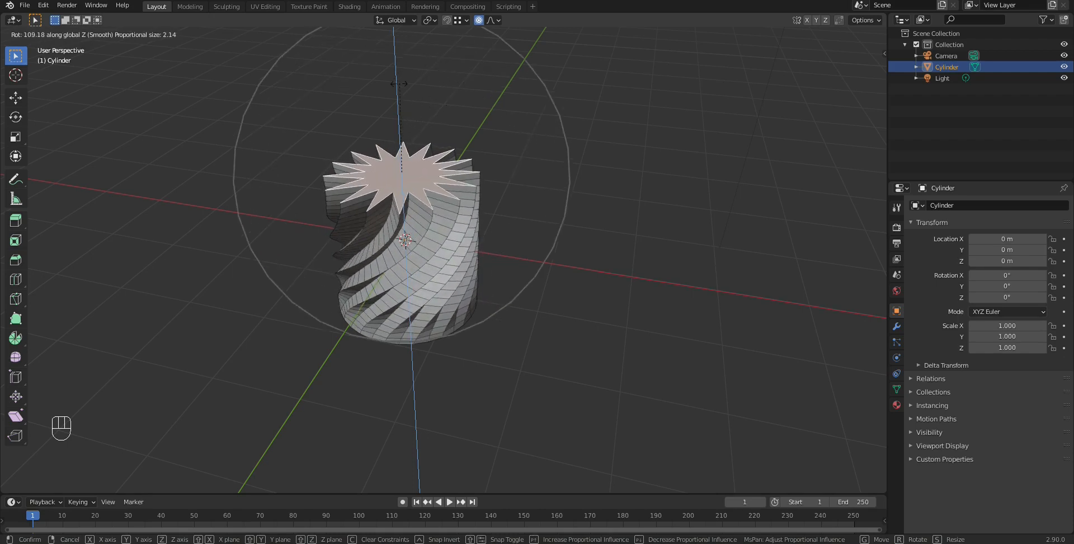
pyautogui.click(400, 90)
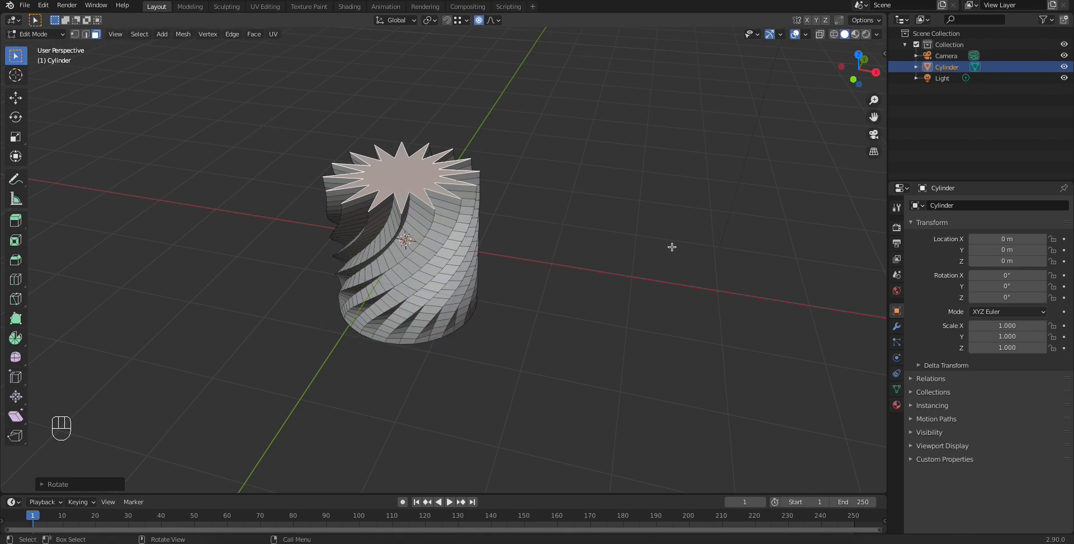
pyautogui.press('Tab')
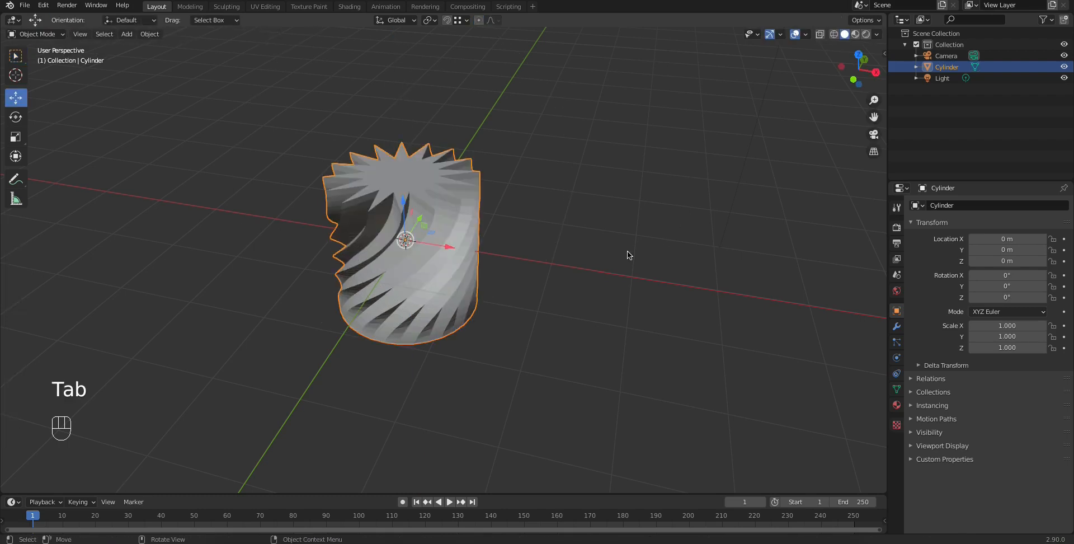
pyautogui.moveTo(575, 263); pyautogui.dragTo(384, 122, button='middle')
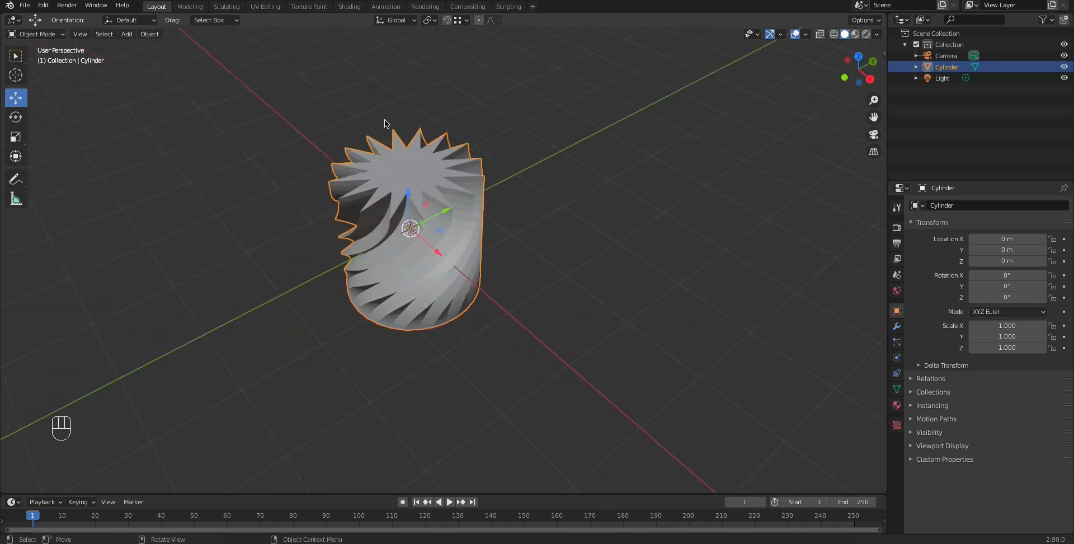
pyautogui.click(492, 21)
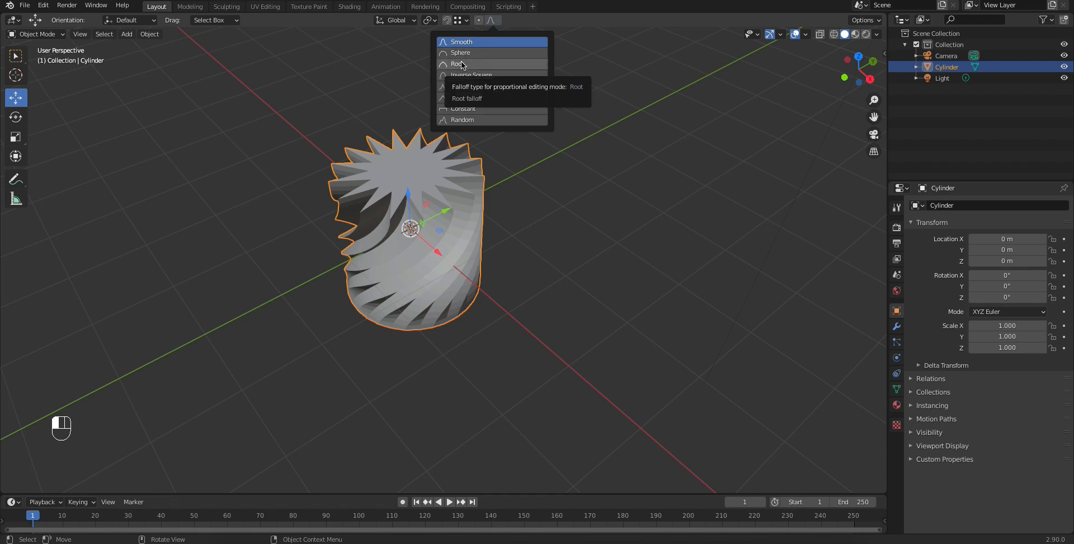
pyautogui.press('Escape')
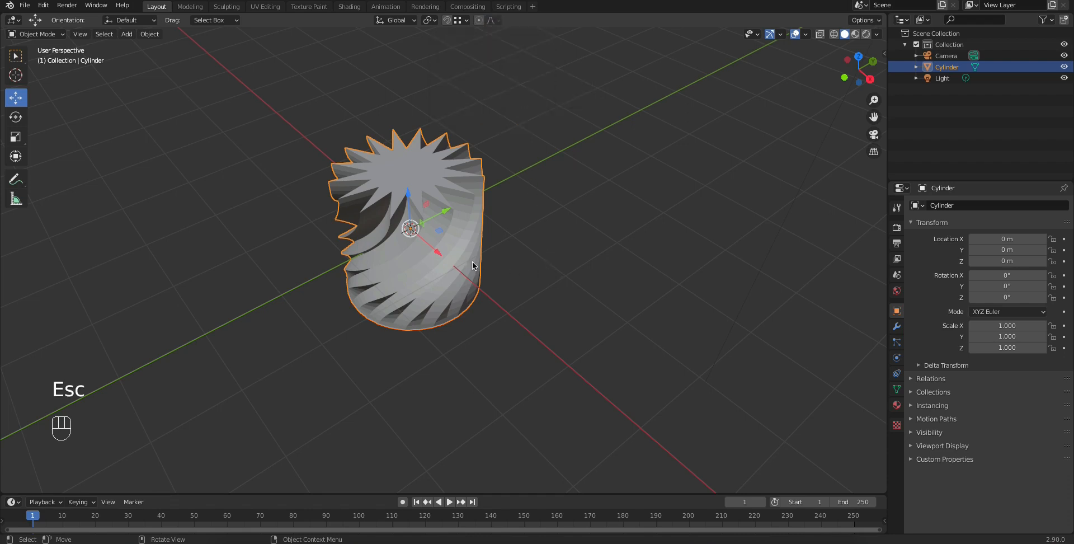
# Delete the twisted cylinder and add a new default cylinder mesh in its place
pyautogui.press('x')
pyautogui.click(446, 258)
pyautogui.hotkey('shift', 'a')
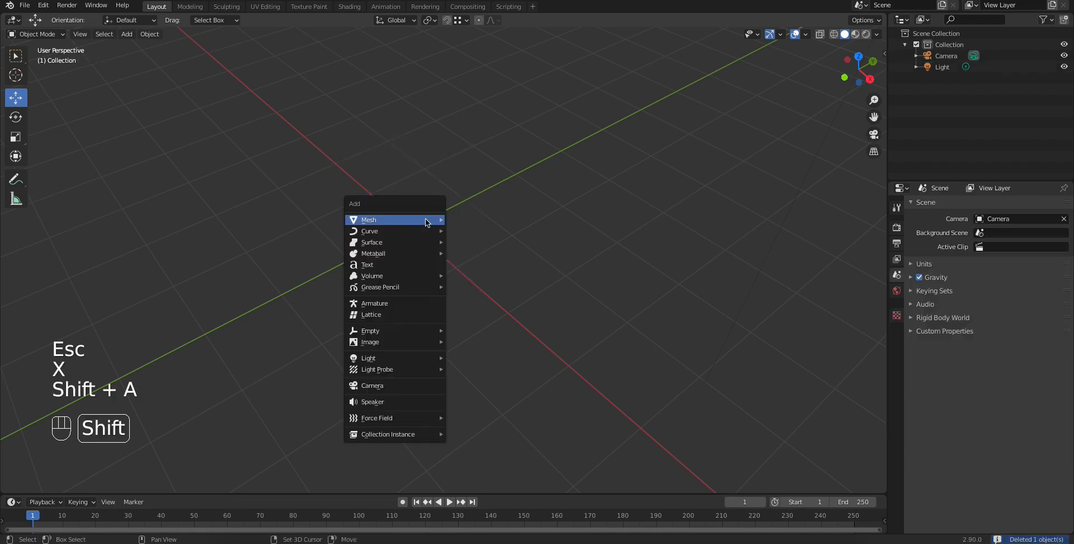
pyautogui.moveTo(439, 220)
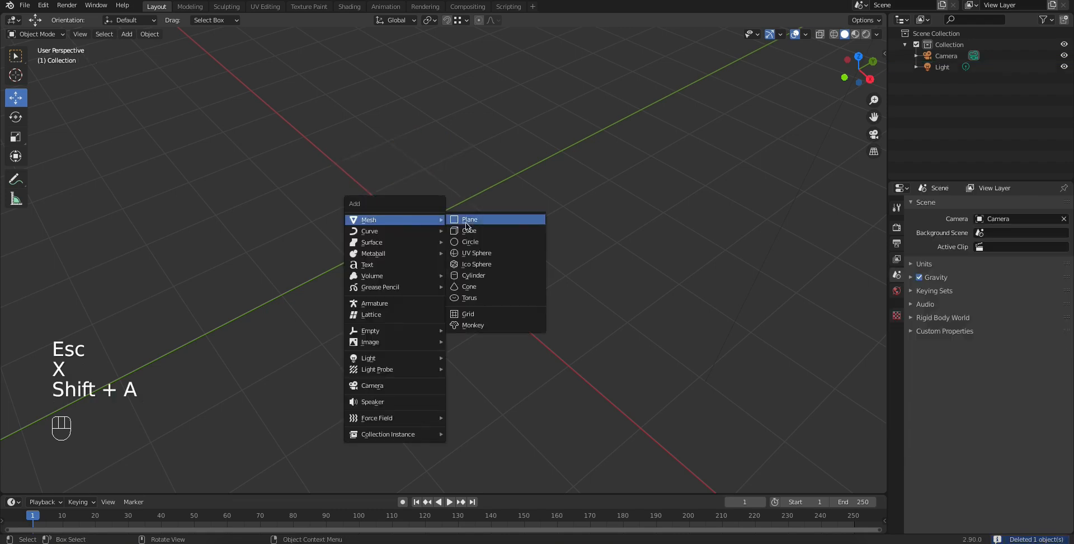
pyautogui.click(478, 280)
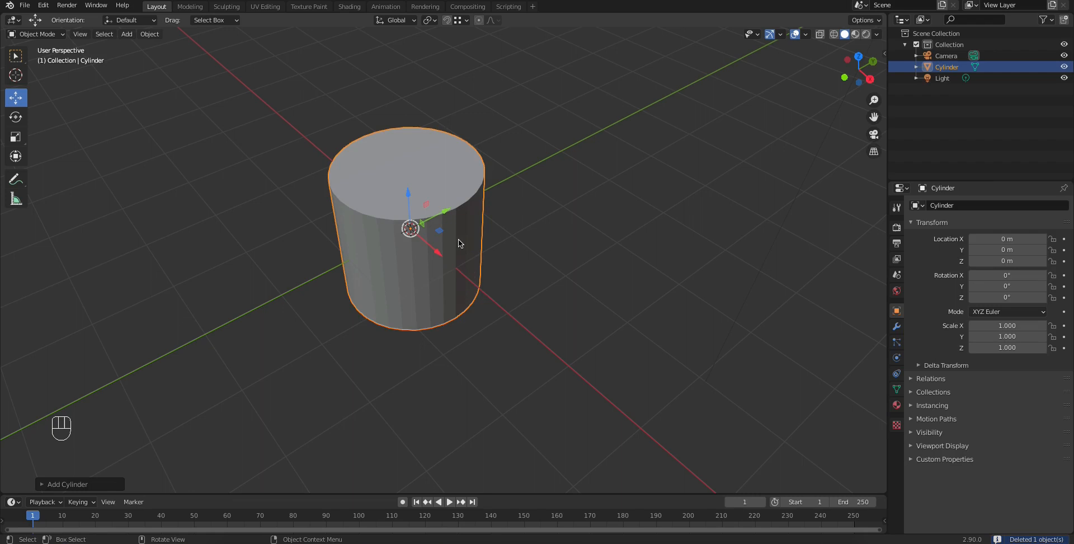
# Add 18 evenly spaced horizontal loop cuts around the new cylinder's side without sliding them, and return to Object Mode
pyautogui.press('Tab')
pyautogui.hotkey('ctrl', 'r')
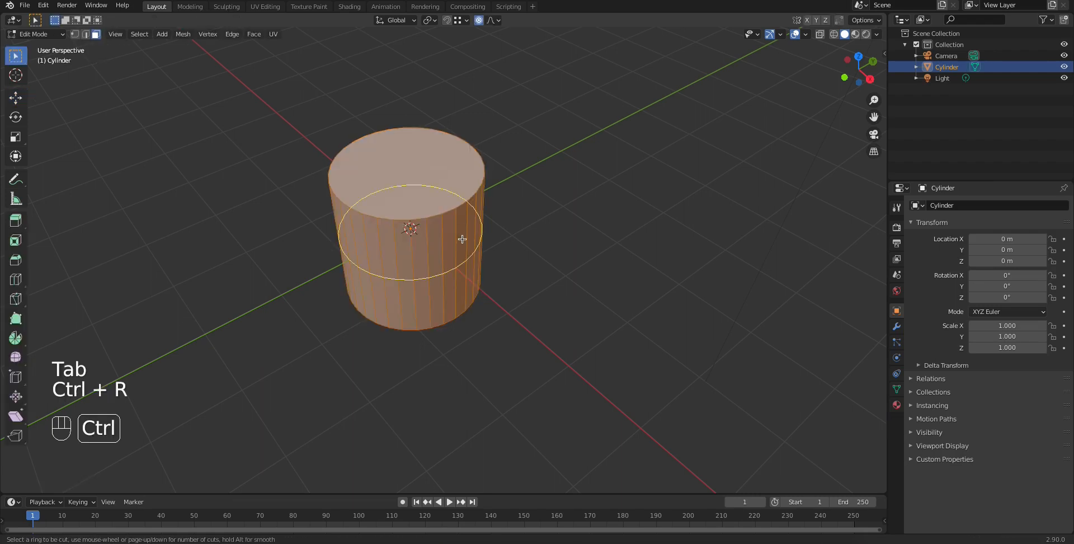
pyautogui.scroll(17, 463, 244)
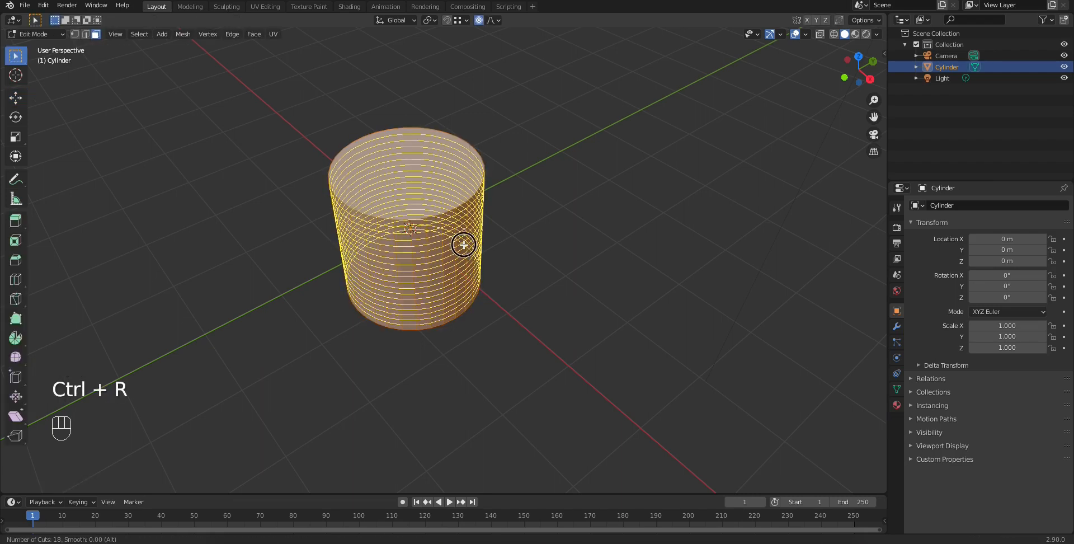
pyautogui.click(468, 242)
pyautogui.rightClick(468, 242)
pyautogui.press('Tab')
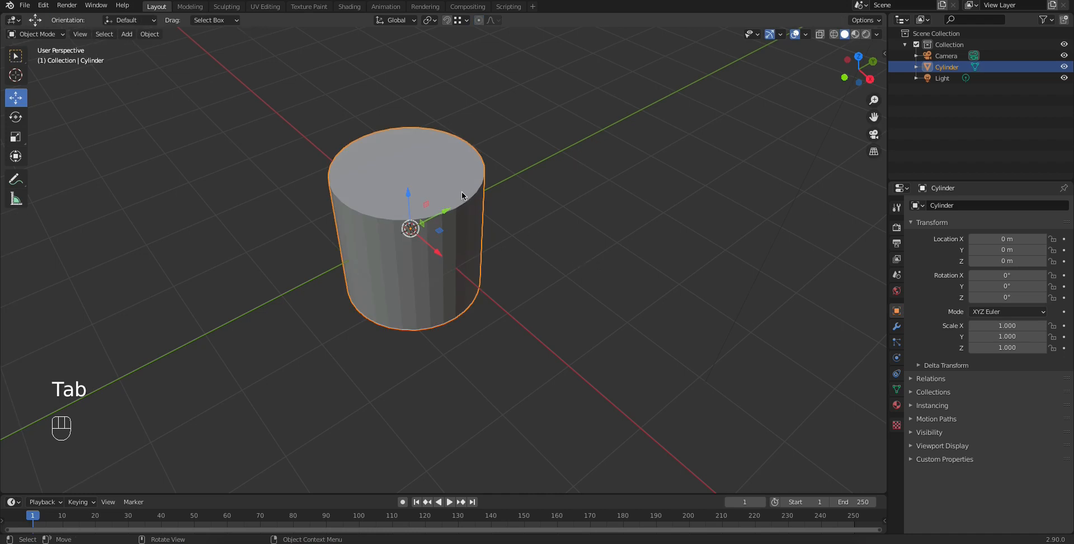
# Enter Edit Mode with vertex selection, select all of the cylinder's vertices, and clear the selection
pyautogui.press('Tab')
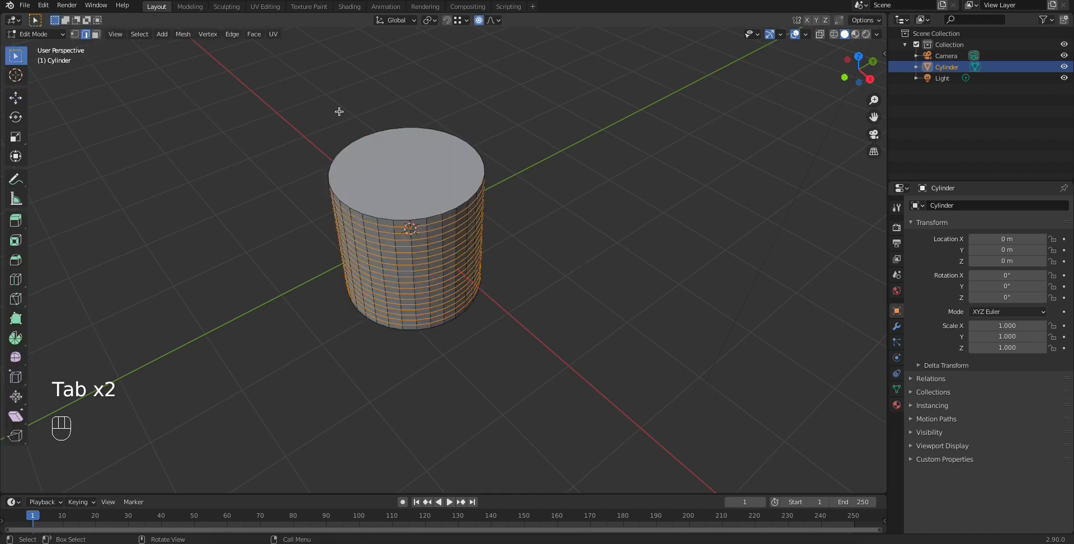
pyautogui.press('1')
pyautogui.press('a')
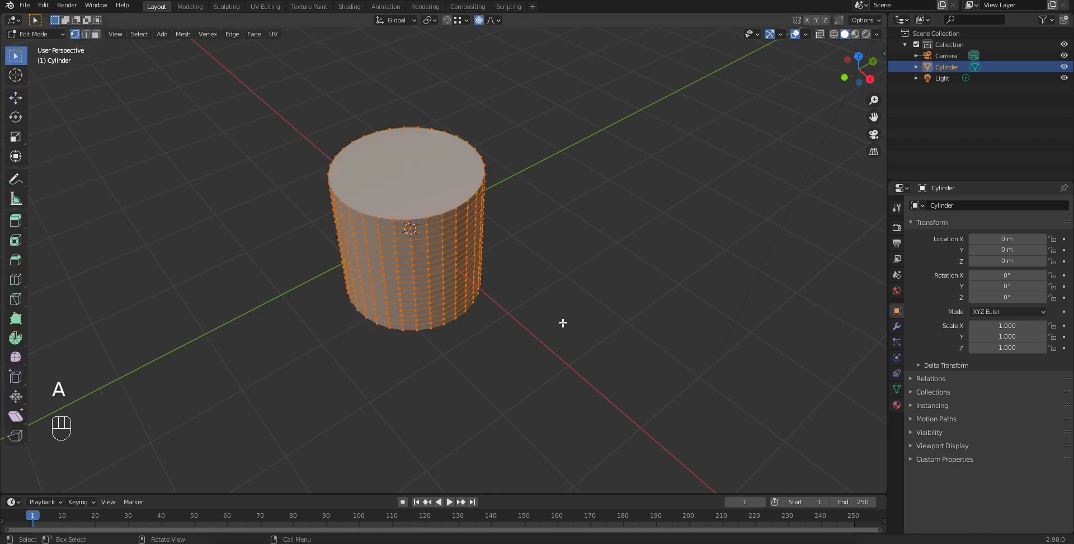
pyautogui.click(139, 34)
pyautogui.click(501, 258)
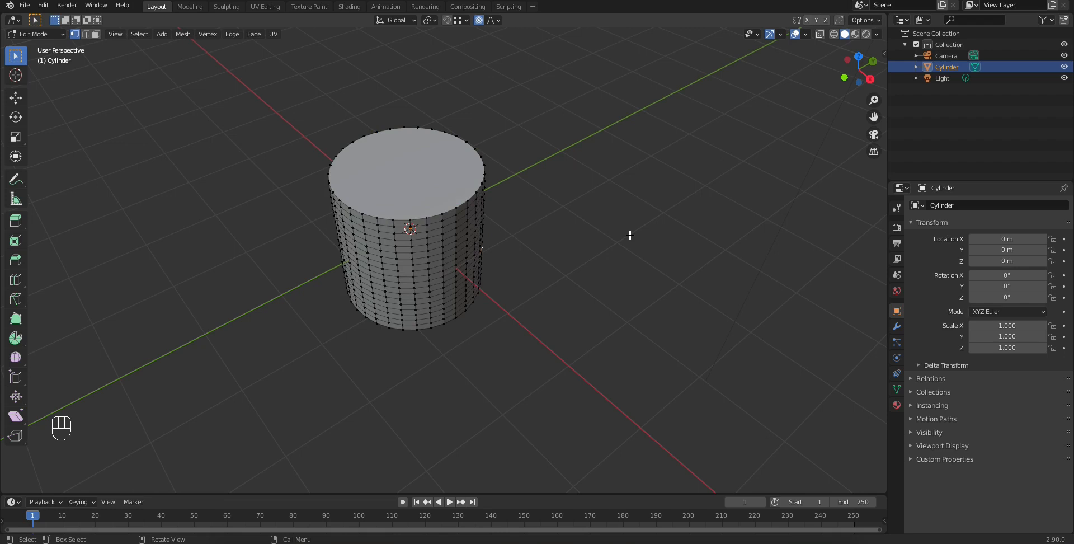
# Return to Object Mode, select every object in the scene, and reduce the selection to the cylinder alone
pyautogui.press('Tab')
pyautogui.scroll(-5, 572, 240)
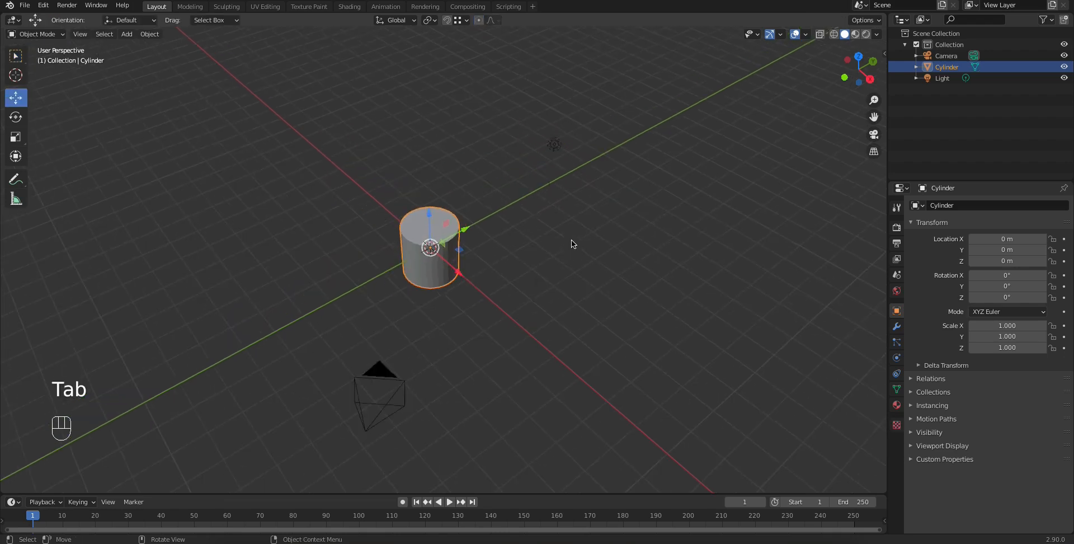
pyautogui.moveTo(562, 236); pyautogui.dragTo(561, 233, button='middle')
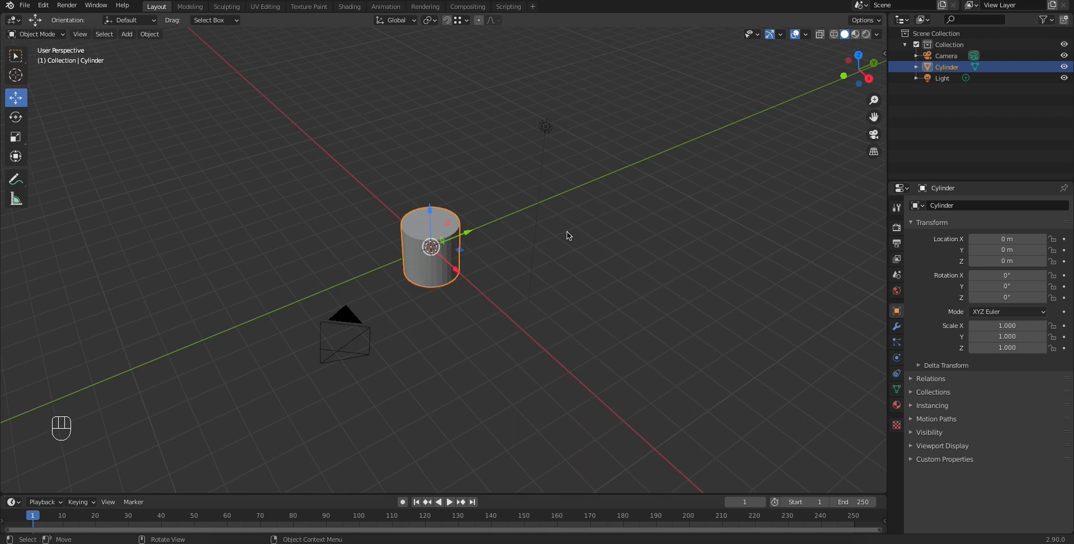
pyautogui.press('a')
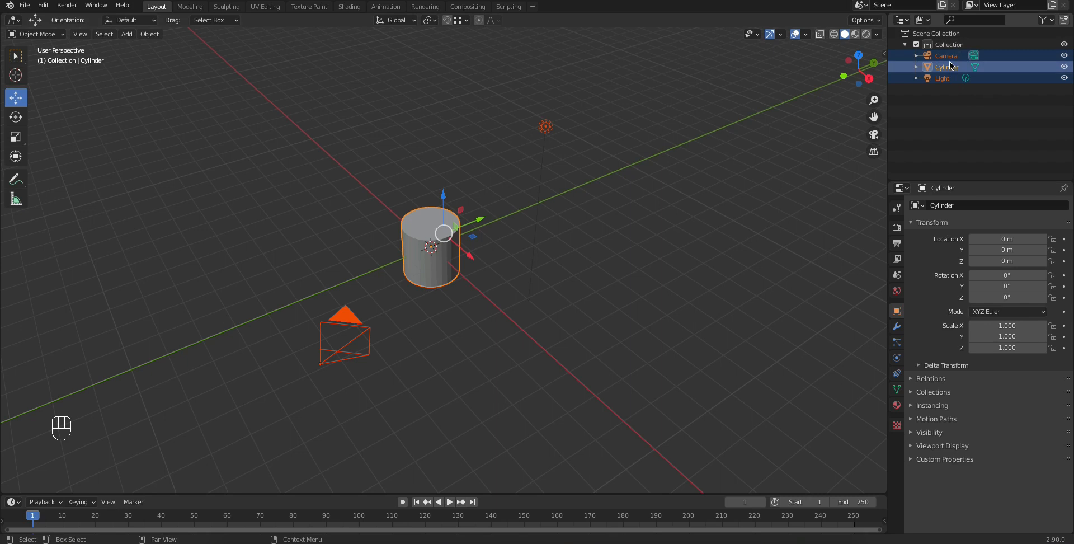
pyautogui.click(453, 303)
pyautogui.click(440, 221)
pyautogui.scroll(6, 445, 232)
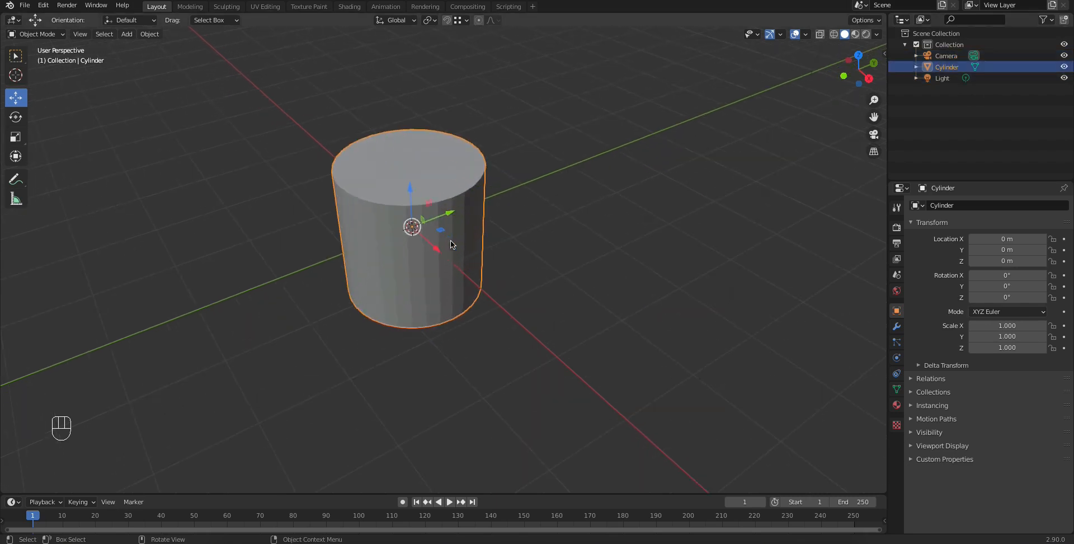
pyautogui.scroll(-5, 451, 242)
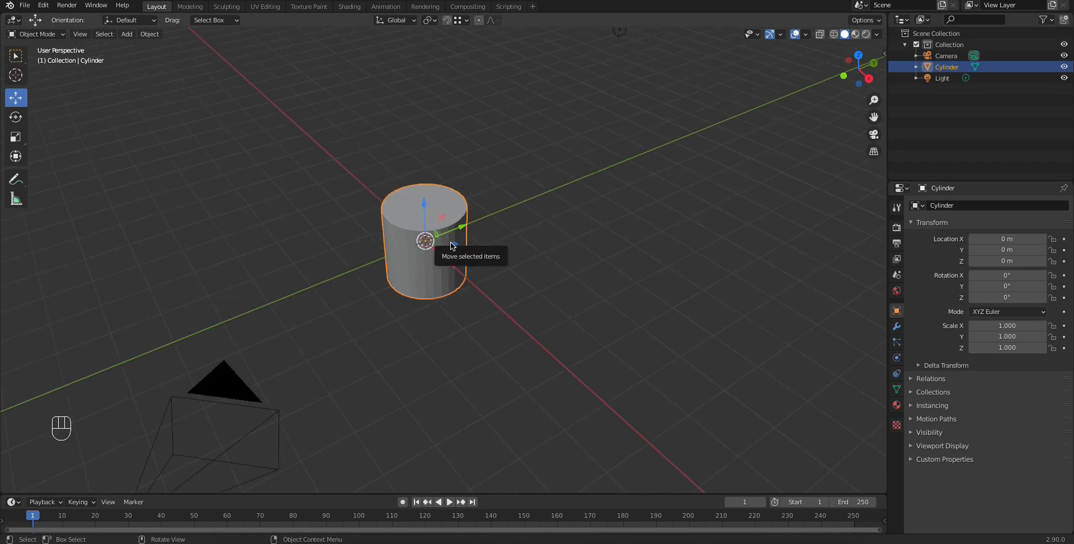
# Enter Edit Mode and select and deselect all of the cylinder's vertices twice
pyautogui.press('Tab')
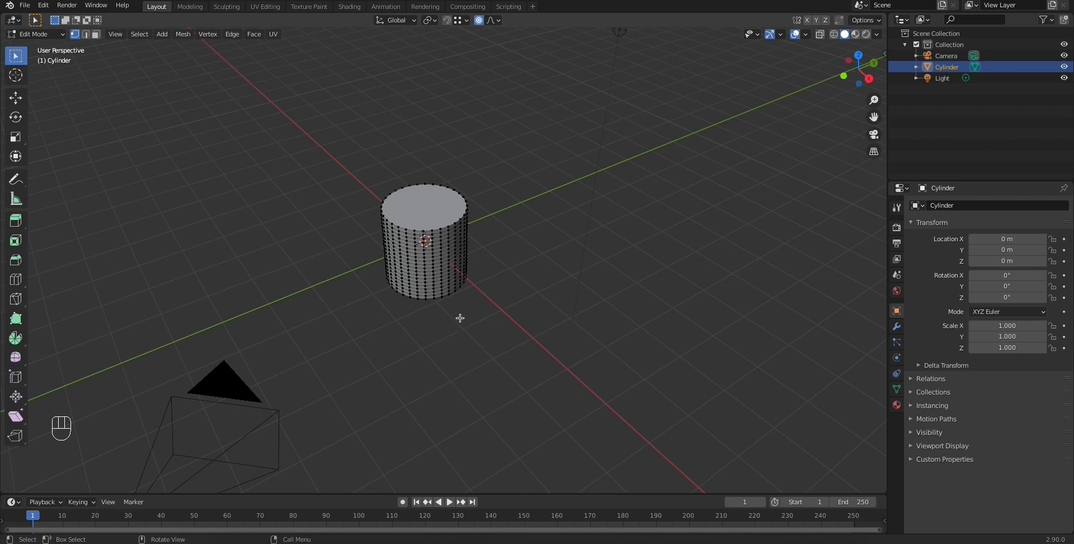
pyautogui.press('a')
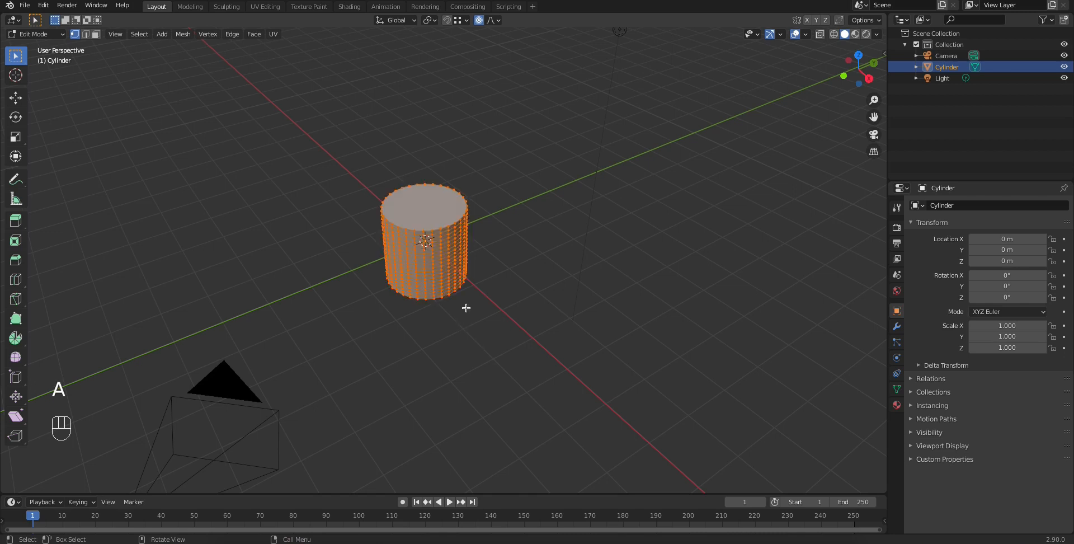
pyautogui.click(611, 224)
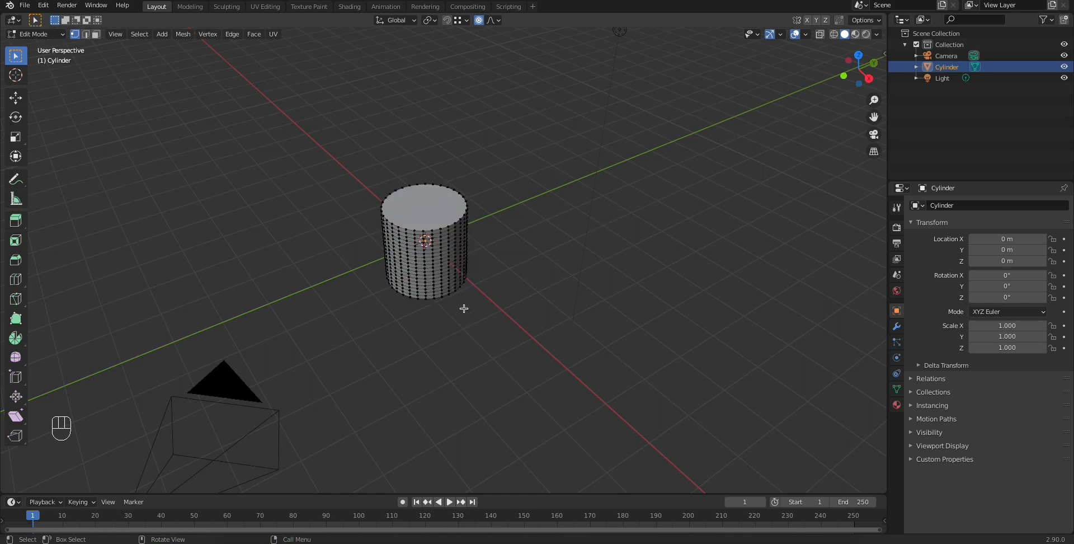
pyautogui.moveTo(491, 327); pyautogui.dragTo(418, 351)
pyautogui.press('a')
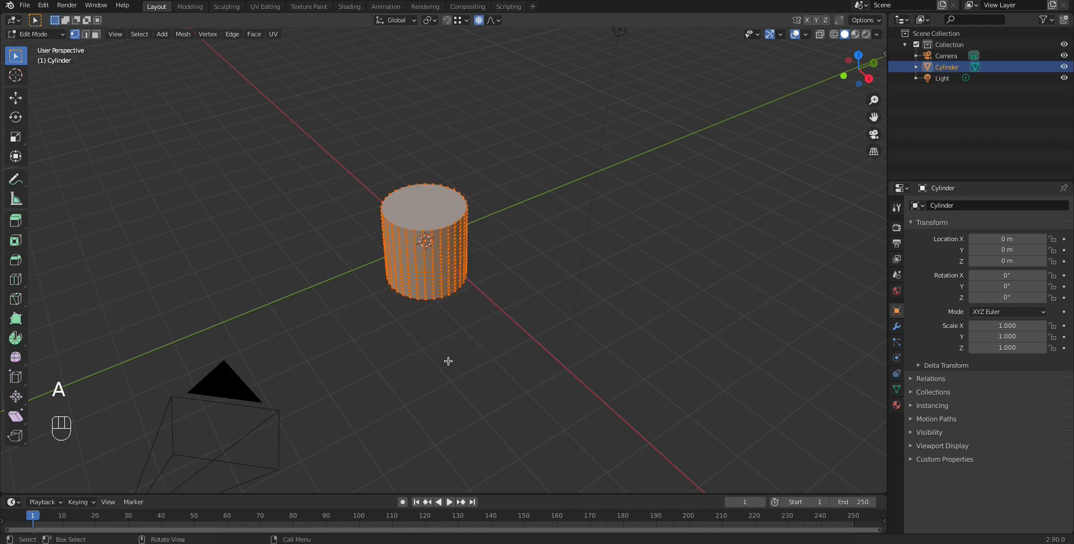
pyautogui.press('alt')
pyautogui.hotkey('alt', 'a')
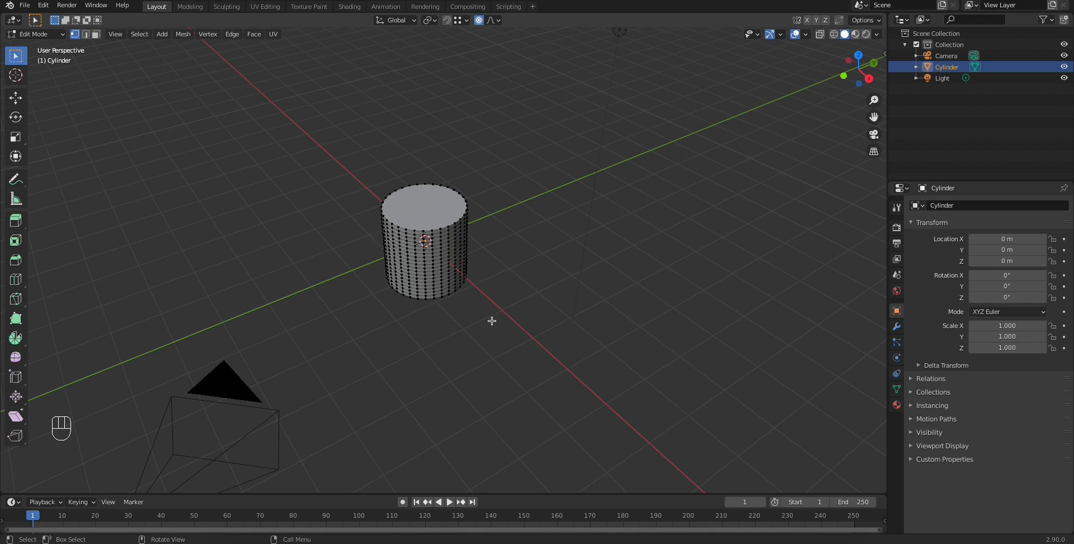
# Box-select around the whole cylinder in solid shading, select all of its vertices, and clear the selection
pyautogui.moveTo(345, 144); pyautogui.dragTo(510, 341)
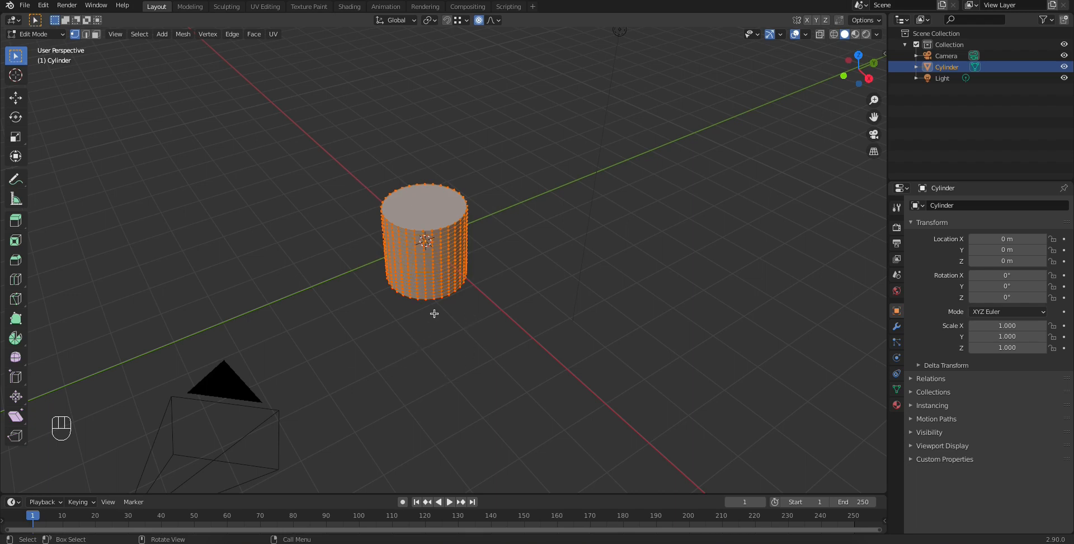
pyautogui.moveTo(647, 227); pyautogui.dragTo(549, 289, button='middle')
pyautogui.press('a')
pyautogui.hotkey('alt', 'a')
pyautogui.press('a')
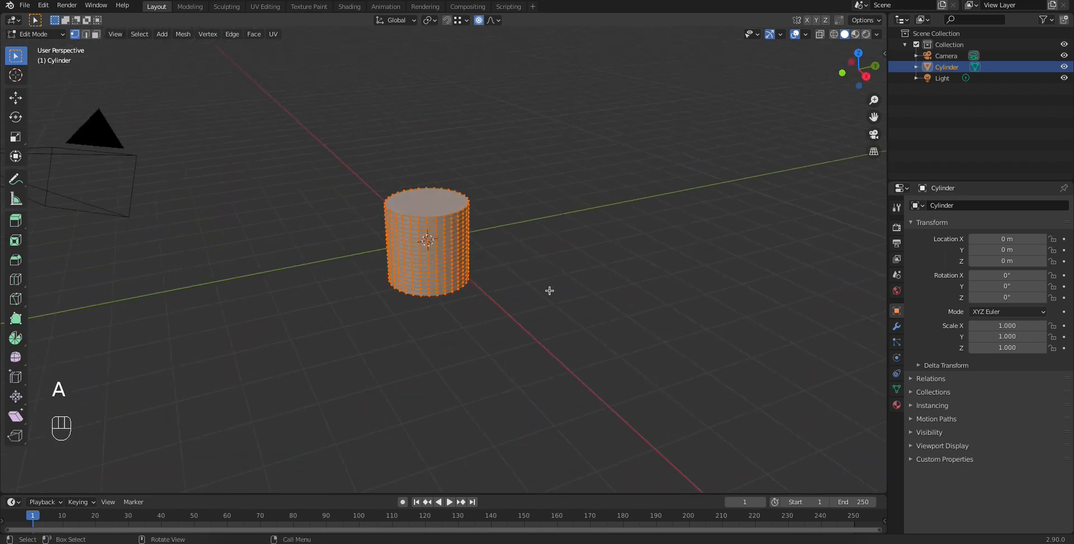
pyautogui.click(491, 298)
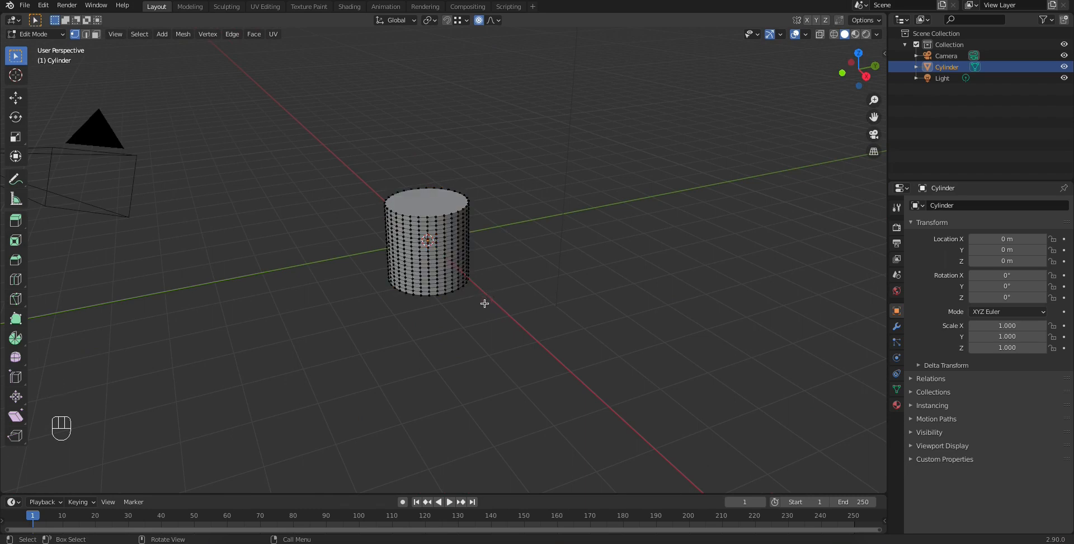
# Switch the viewport to wireframe shading and circle-select all of the cylinder's vertices
pyautogui.click(833, 35)
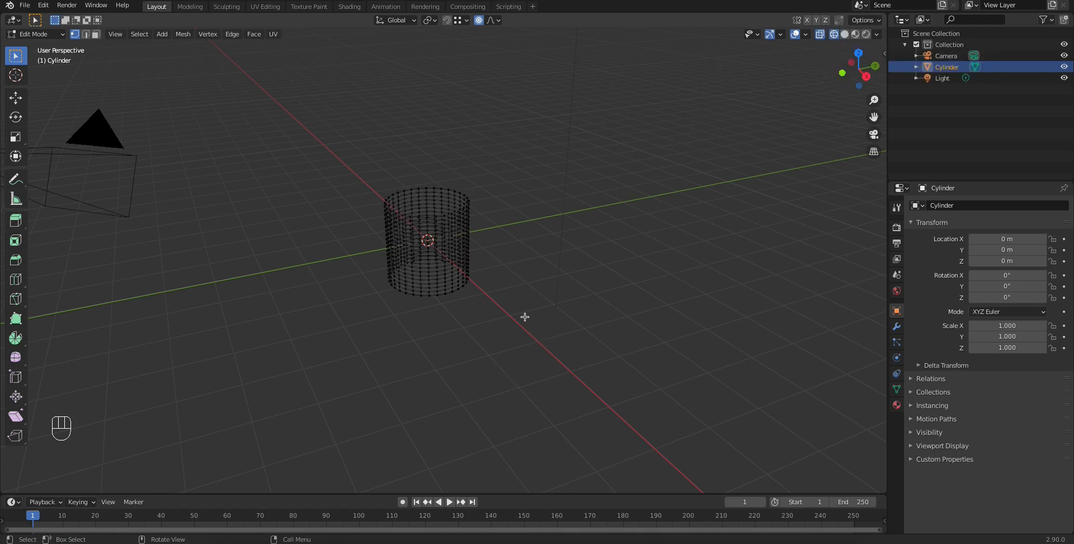
pyautogui.moveTo(448, 263)
pyautogui.mouseDown(button='middle')
pyautogui.moveTo(453, 290)
pyautogui.moveTo(420, 235)
pyautogui.mouseUp(button='middle')
pyautogui.press('c')
pyautogui.moveTo(392, 197); pyautogui.dragTo(497, 330)
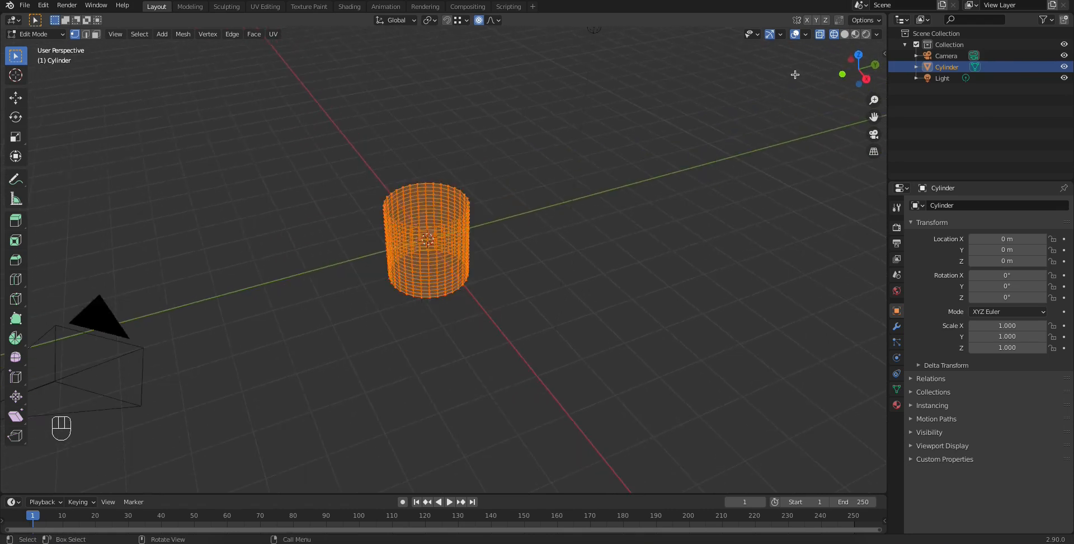
# Switch the viewport back to solid shading and replace the full selection with a single vertex on the cylinder's side
pyautogui.click(846, 36)
pyautogui.moveTo(448, 257)
pyautogui.mouseDown(button='middle')
pyautogui.moveTo(233, 221)
pyautogui.moveTo(225, 247)
pyautogui.moveTo(491, 263)
pyautogui.mouseUp(button='middle')
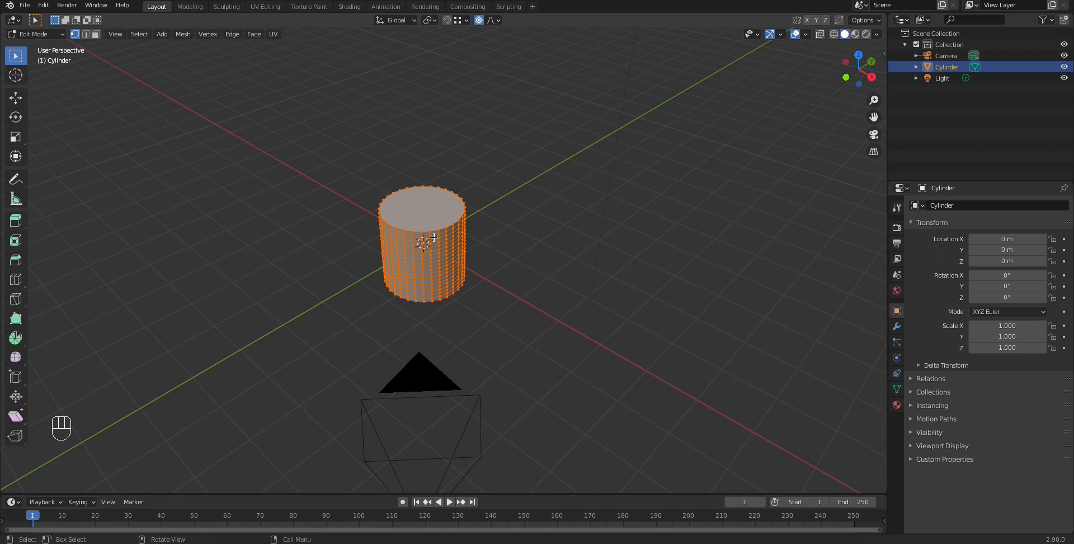
pyautogui.click(502, 259)
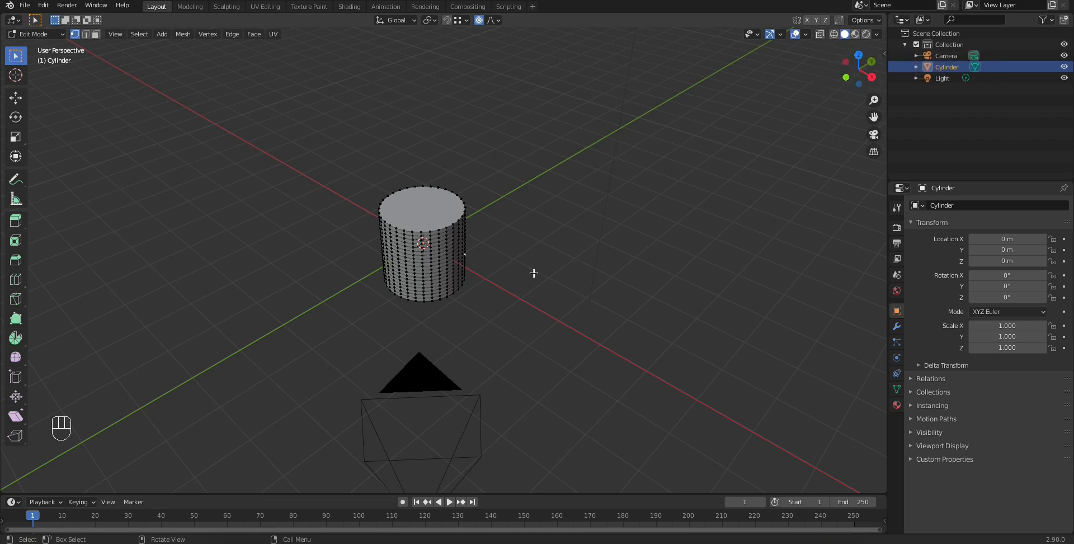
# Box-select the whole cylinder in wireframe shading, and back in solid shading reduce the selection to one side vertex
pyautogui.hotkey('shift', 'z')
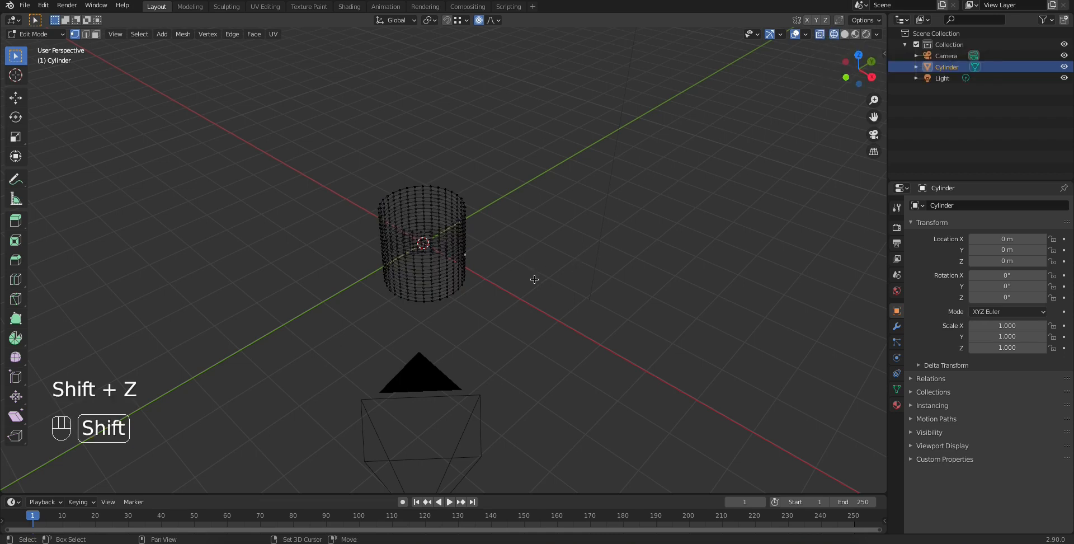
pyautogui.moveTo(354, 140); pyautogui.dragTo(528, 366)
pyautogui.hotkey('shift', 'z')
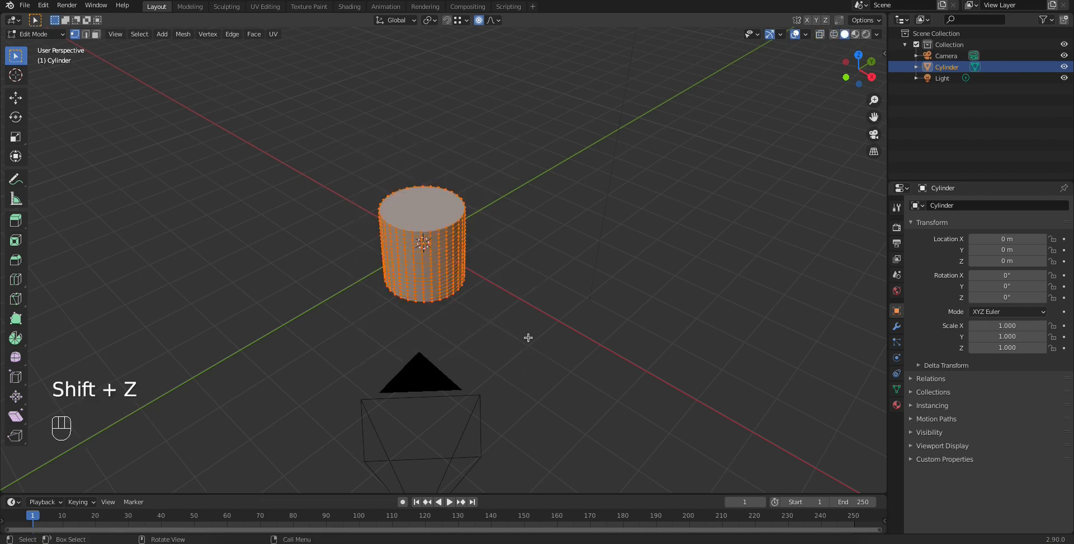
pyautogui.moveTo(529, 344); pyautogui.dragTo(503, 355, button='middle')
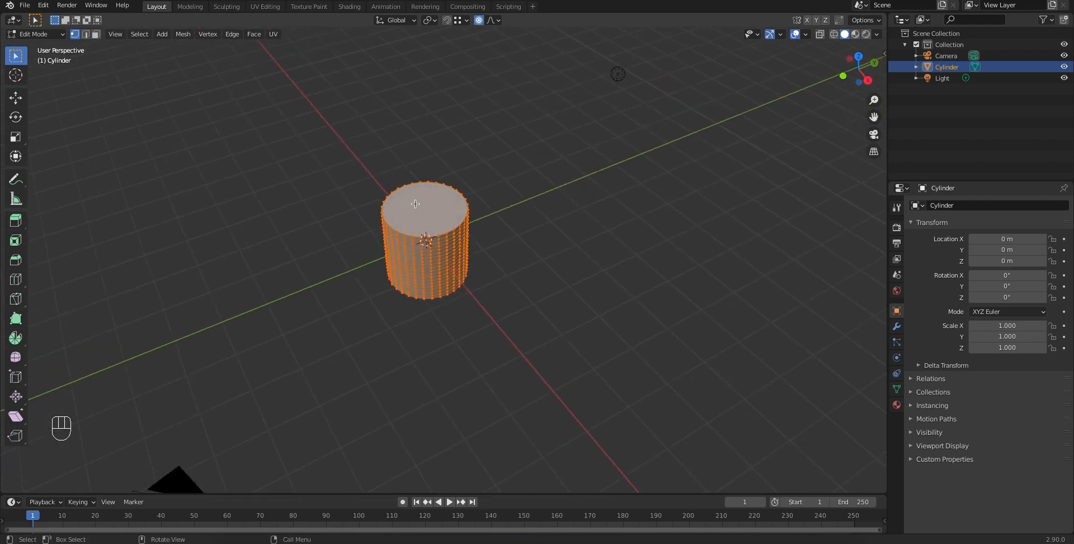
pyautogui.click(462, 261)
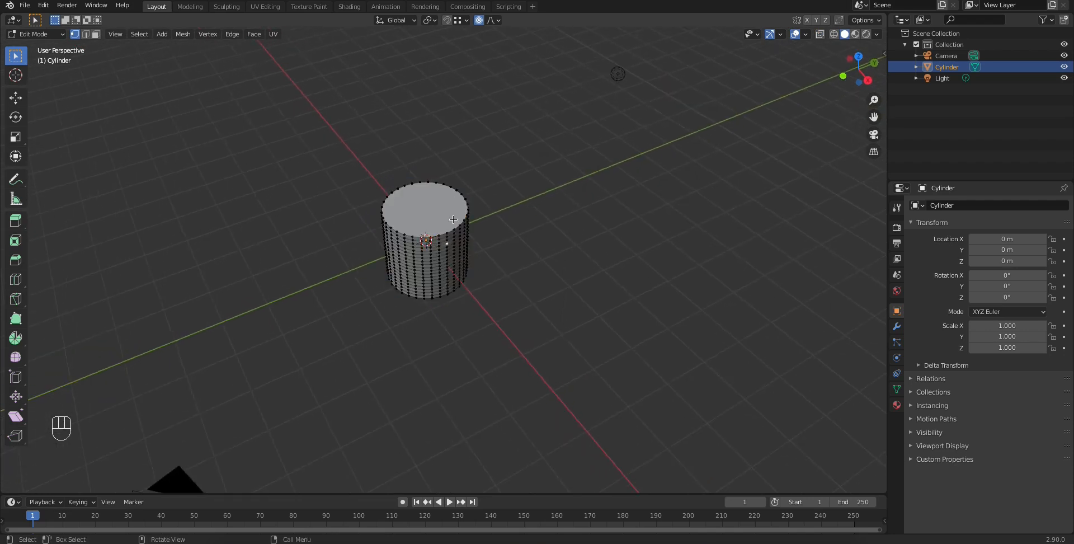
# Examine the proportional editing falloff options close to the cylinder and leave them as they are
pyautogui.scroll(5, 456, 229)
pyautogui.keyDown('shift'); pyautogui.moveTo(456, 226); pyautogui.dragTo(461, 255, button='middle'); pyautogui.keyUp('shift')
pyautogui.click(498, 22)
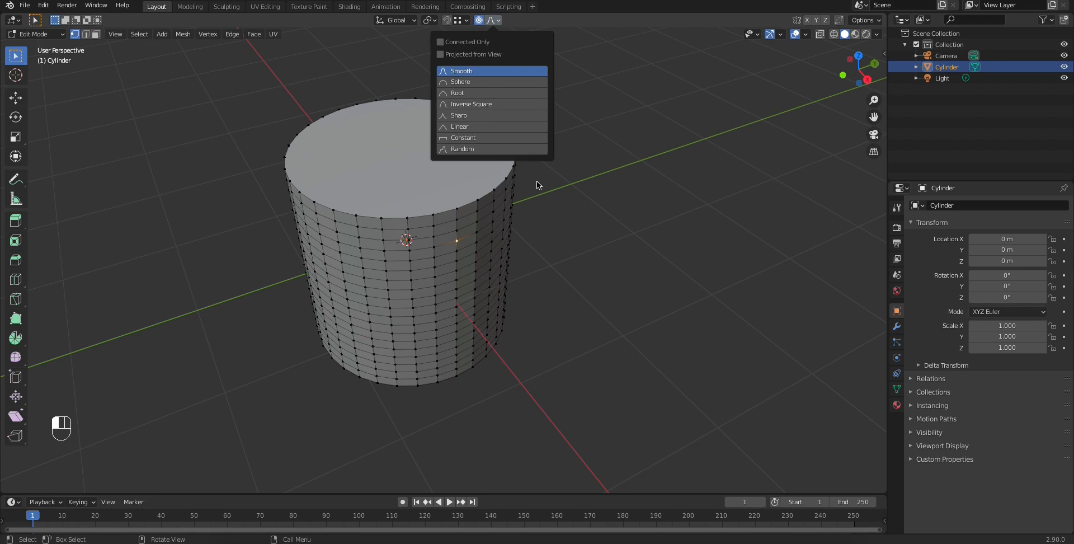
pyautogui.press('Escape')
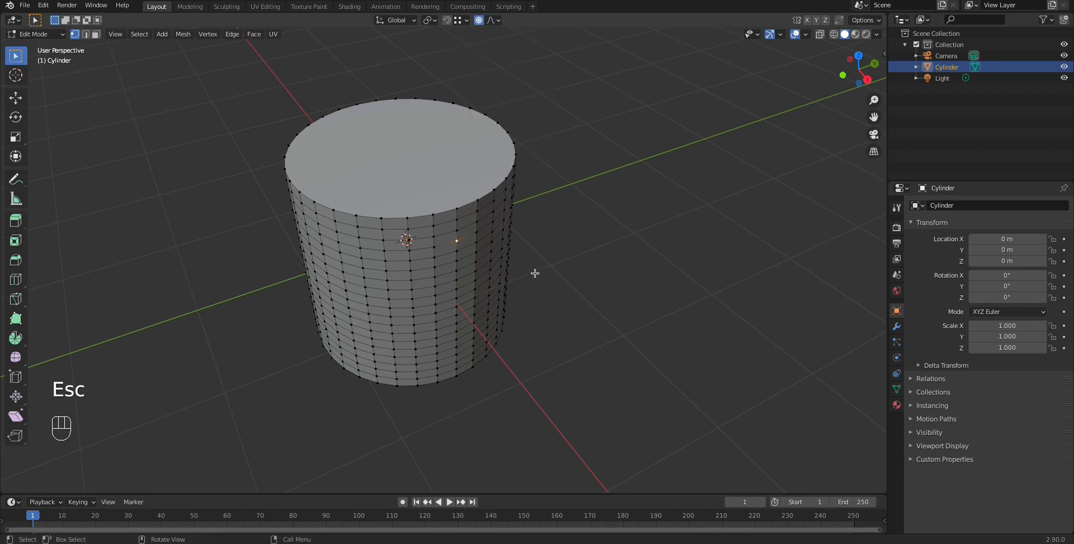
# Delete the cylinder in Object Mode, add a cube mesh in its place, and enter Edit Mode on it
pyautogui.press('Tab')
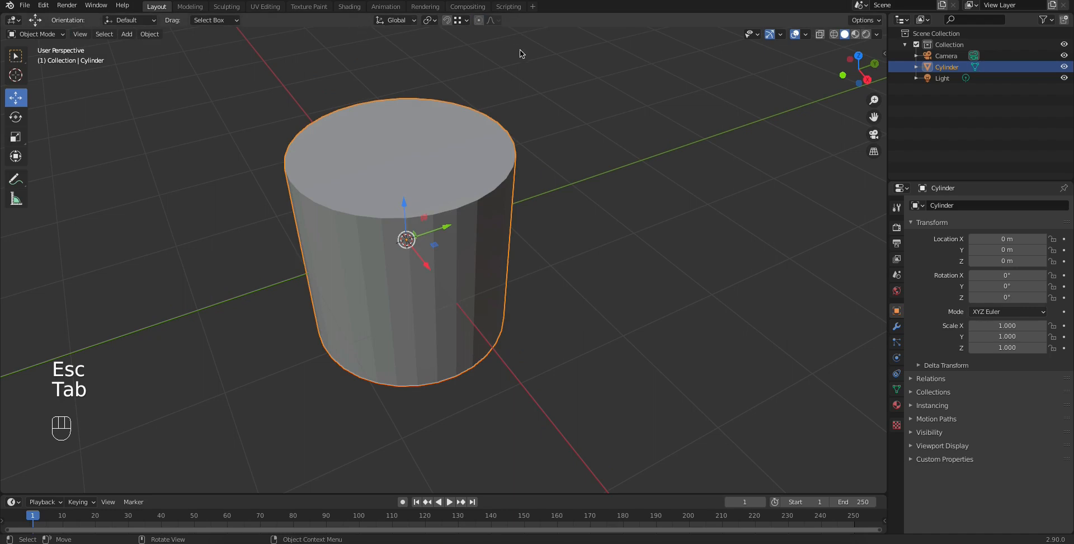
pyautogui.press('Tab')
pyautogui.press('x')
pyautogui.click(411, 190)
pyautogui.hotkey('shift', 'a')
pyautogui.moveTo(414, 198)
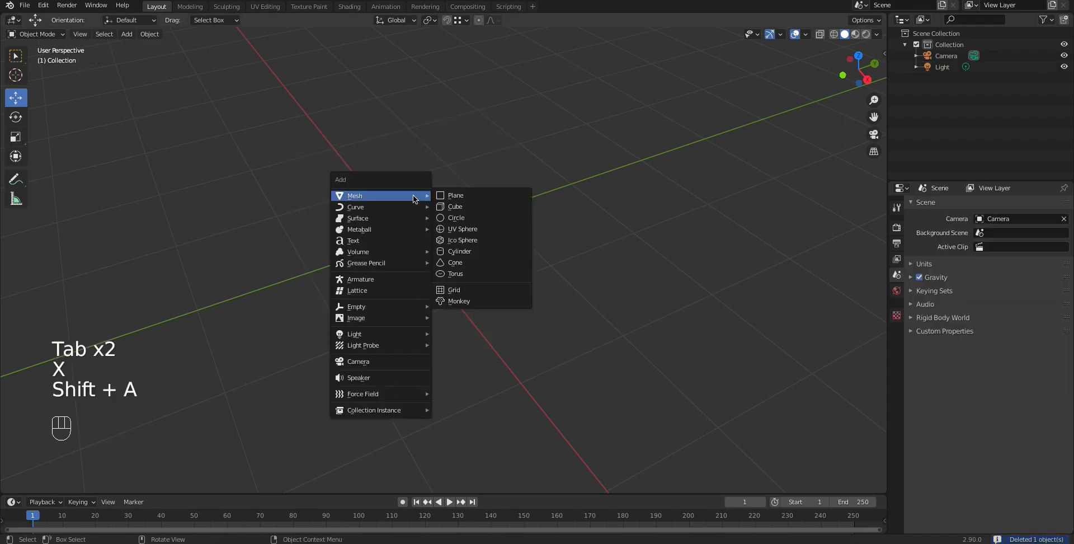
pyautogui.click(454, 207)
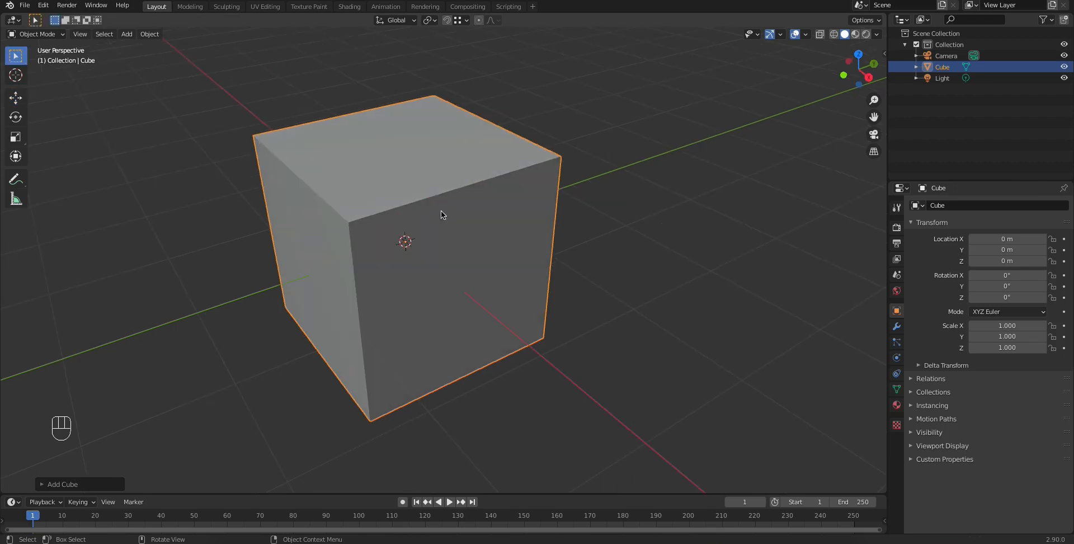
pyautogui.press('Tab')
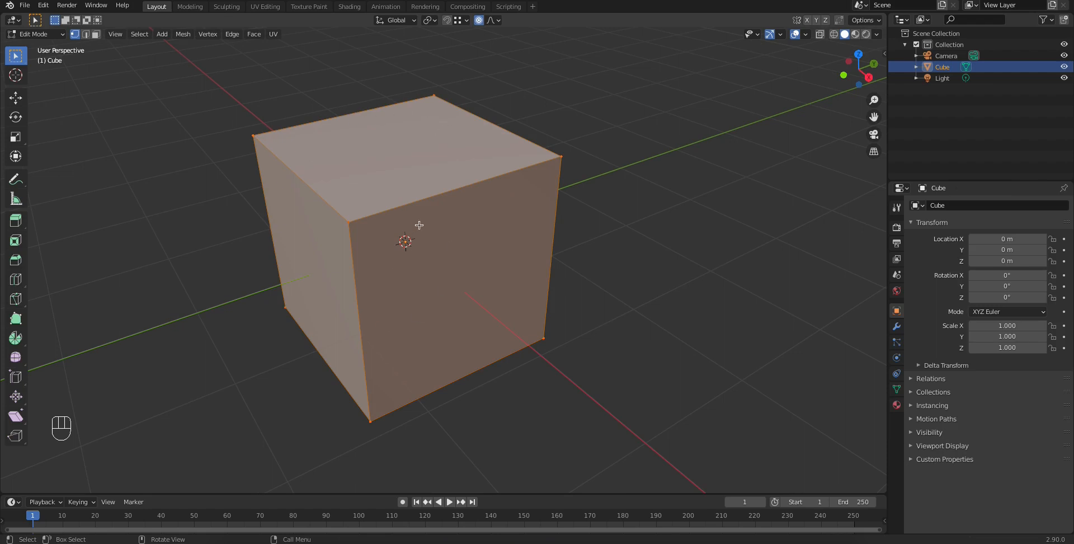
# Try different loop cut counts around the cube and place five evenly spaced vertical loop cuts
pyautogui.hotkey('ctrl', 'r')
pyautogui.scroll(10, 442, 220)
pyautogui.scroll(-5, 442, 221)
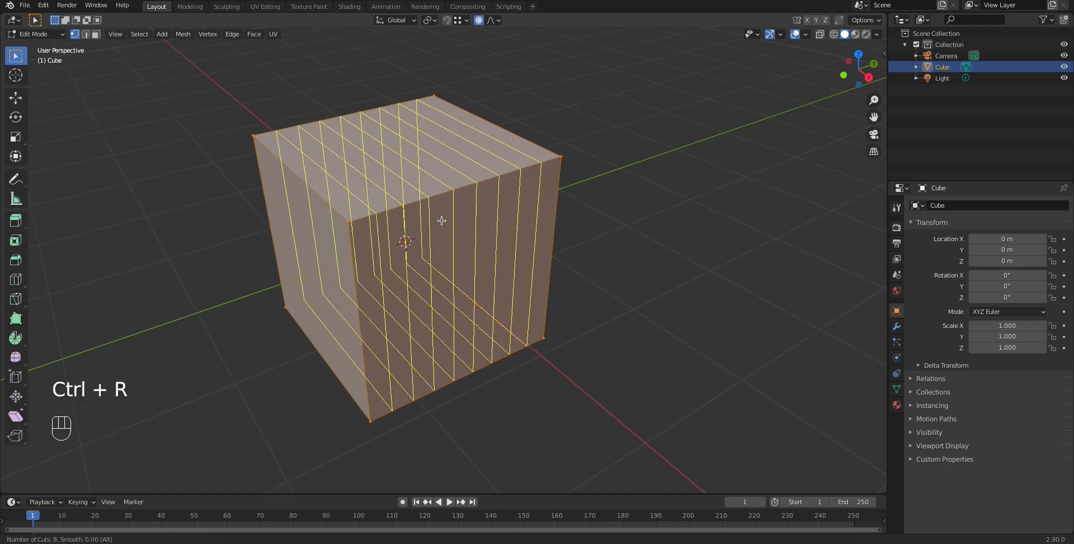
pyautogui.scroll(8, 442, 220)
pyautogui.scroll(-8, 442, 221)
pyautogui.scroll(1, 442, 220)
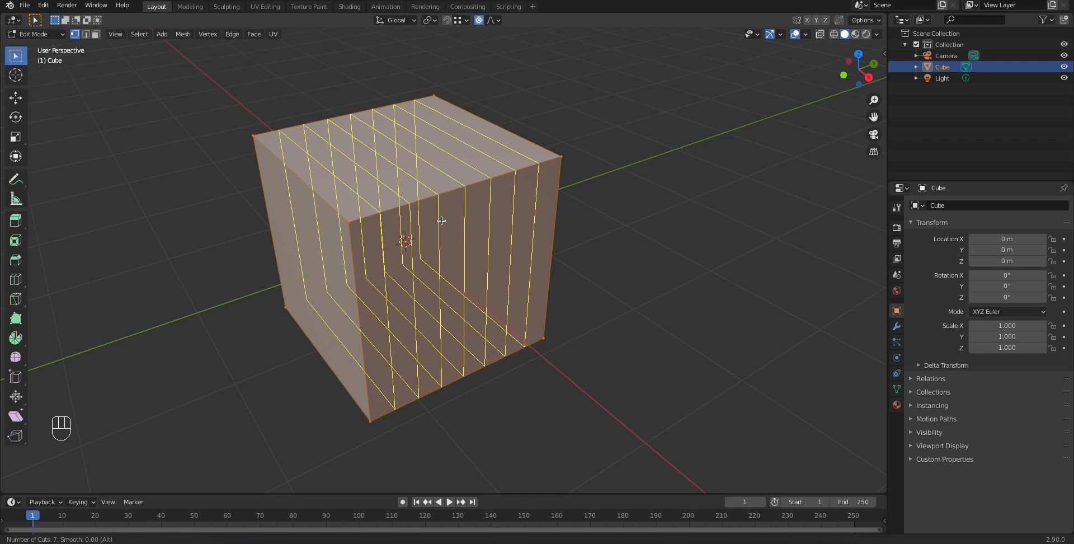
pyautogui.scroll(2, 441, 220)
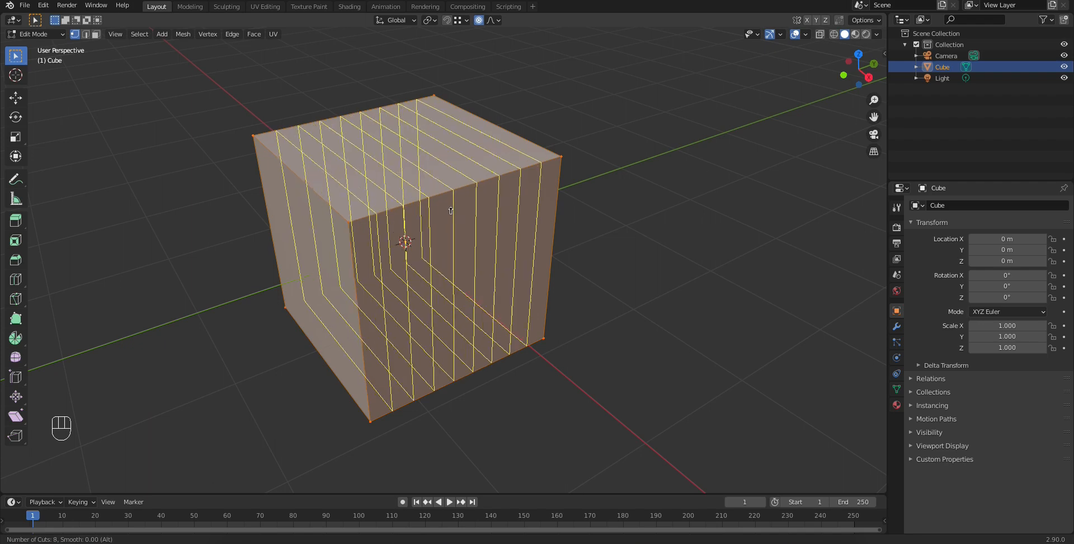
pyautogui.scroll(-5, 453, 209)
pyautogui.scroll(6, 453, 209)
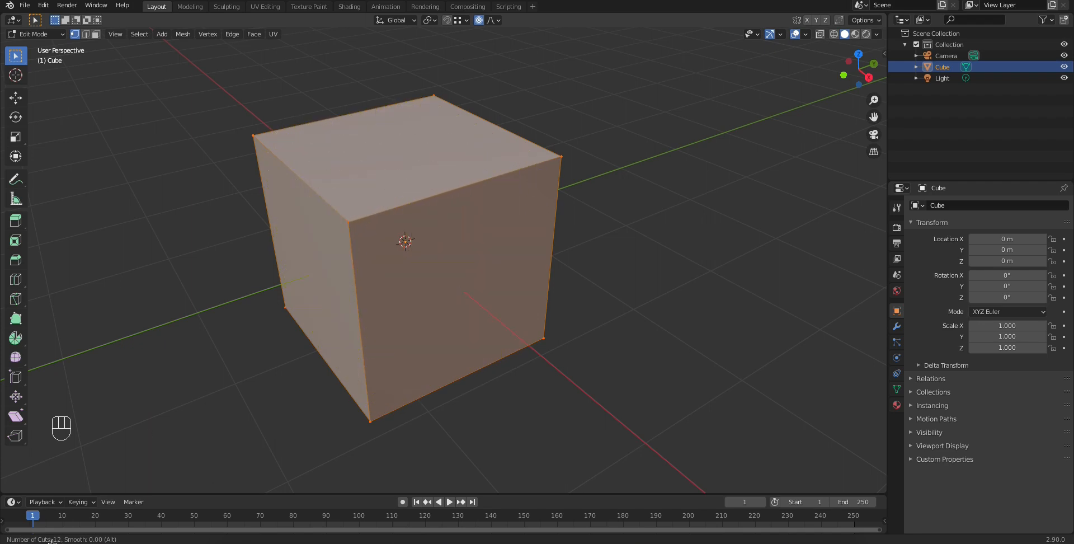
pyautogui.scroll(-2, 439, 190)
pyautogui.scroll(-4, 439, 190)
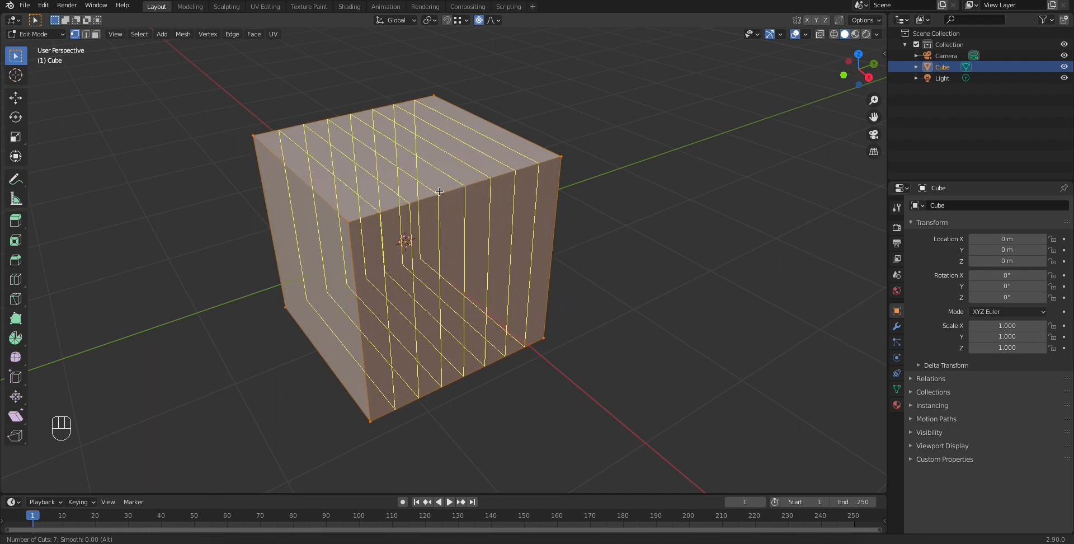
pyautogui.click(439, 191)
pyautogui.click(439, 191)
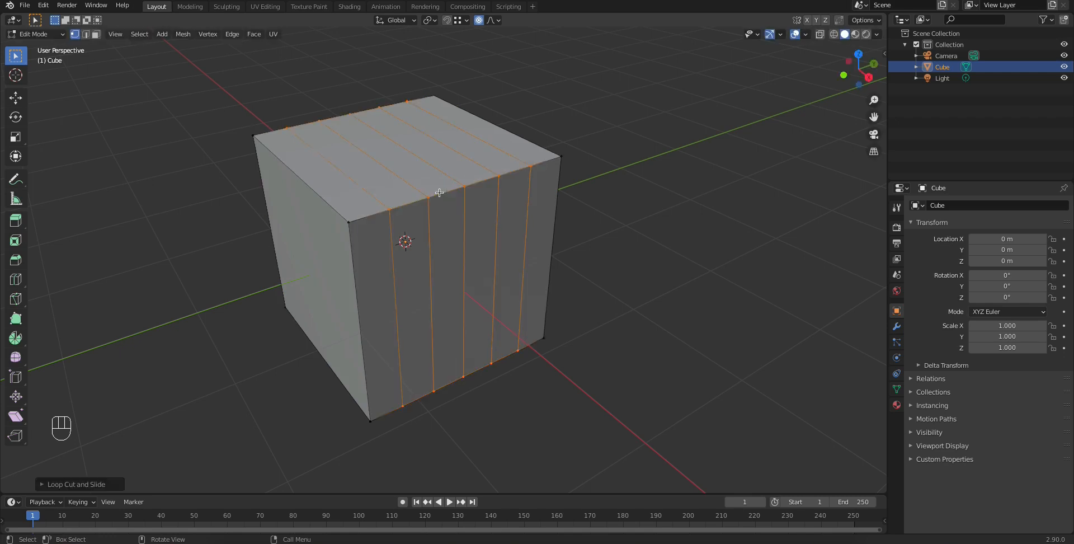
# Add five evenly spaced horizontal loop cuts around the cube's sides
pyautogui.hotkey('ctrl', 'r')
pyautogui.scroll(7, 408, 300)
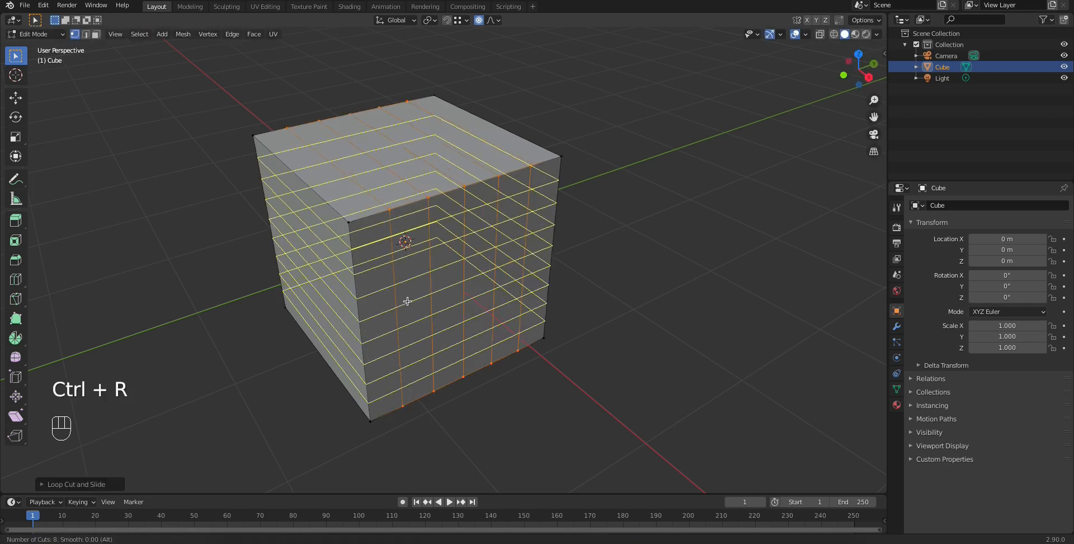
pyautogui.scroll(-3, 408, 300)
pyautogui.click(407, 300)
pyautogui.click(408, 302)
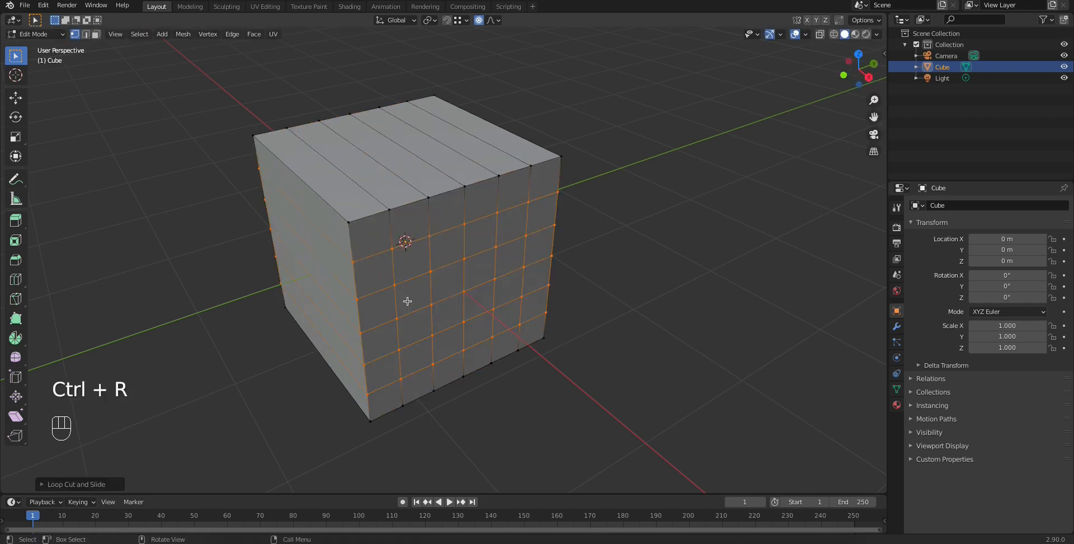
# Switch to face selection, select single faces on the cube's gridded side, and try to extrude one of them
pyautogui.click(96, 34)
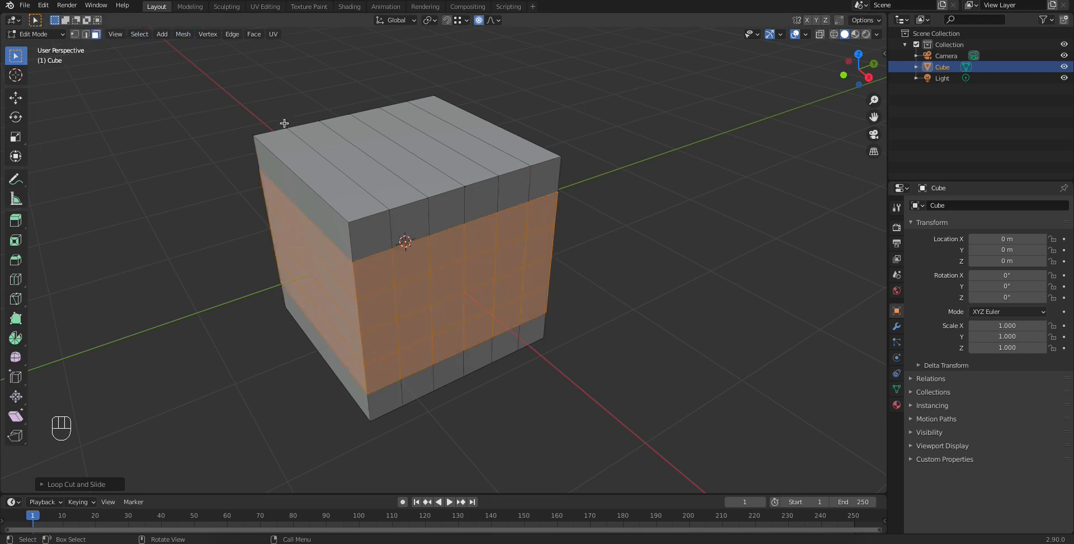
pyautogui.click(641, 315)
pyautogui.click(474, 266)
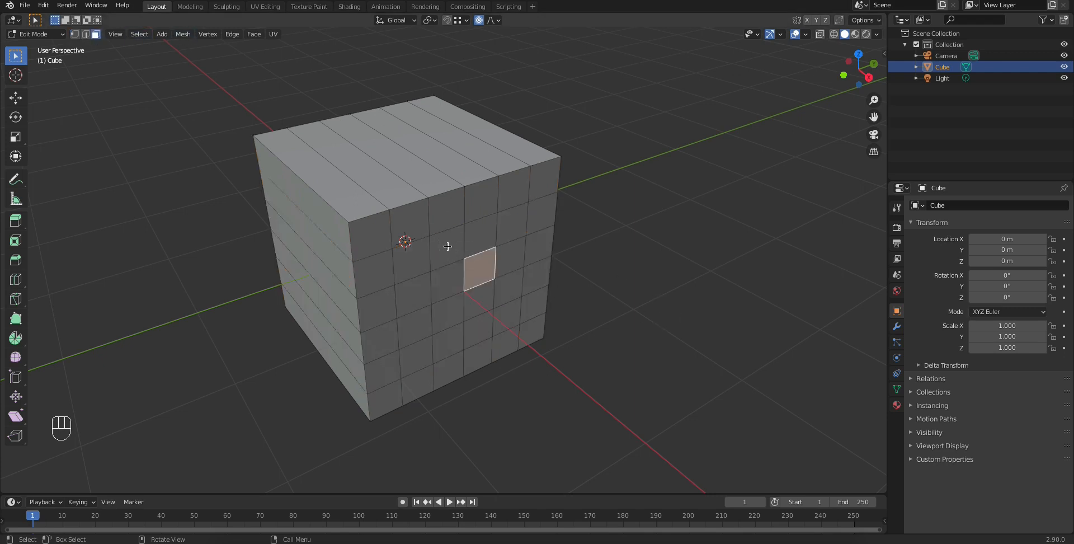
pyautogui.click(538, 246)
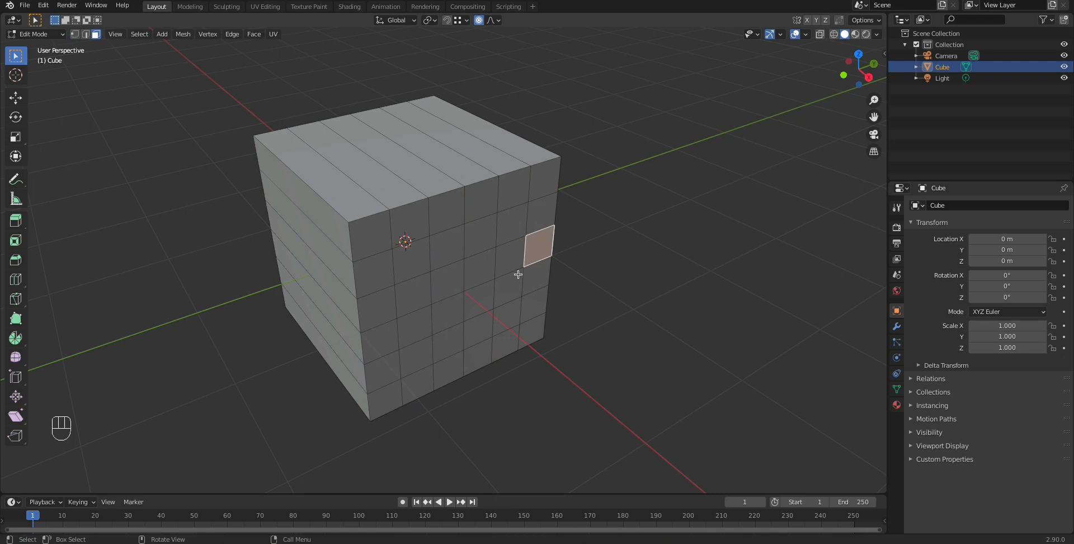
pyautogui.press('e')
pyautogui.rightClick(613, 335)
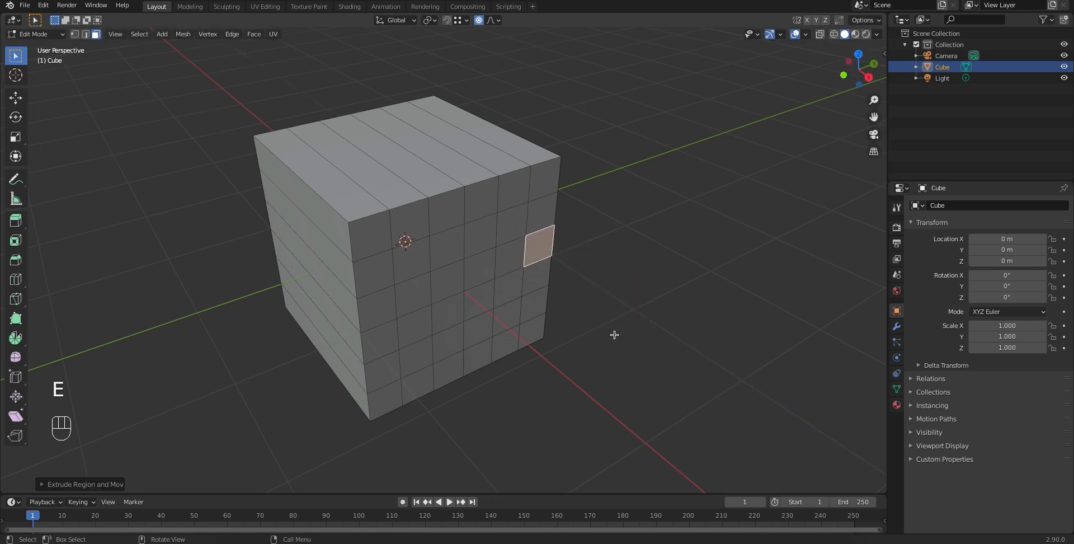
# Undo the extrusion, the face selections and both sets of loop cuts on the cube
pyautogui.hotkey('ctrl', 'z')
pyautogui.hotkey('ctrl', 'z')
pyautogui.hotkey('ctrl', 'z')
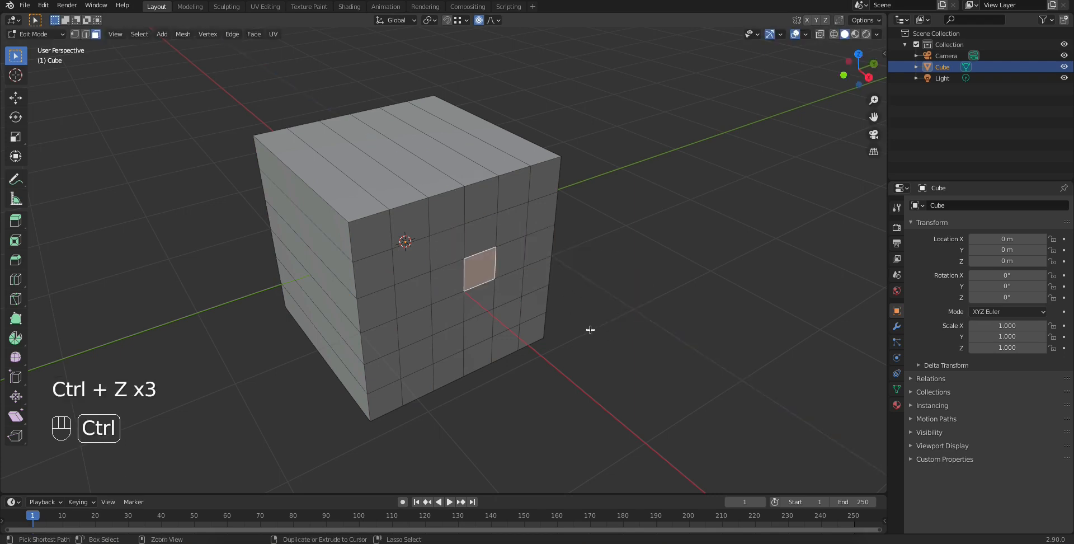
pyautogui.hotkey('ctrl', 'z')
pyautogui.hotkey('ctrl', 'z')
pyautogui.hotkey('ctrl', 'z')
pyautogui.hotkey('ctrl', 'z')
pyautogui.hotkey('ctrl', 'z')
pyautogui.hotkey('ctrl', 'z')
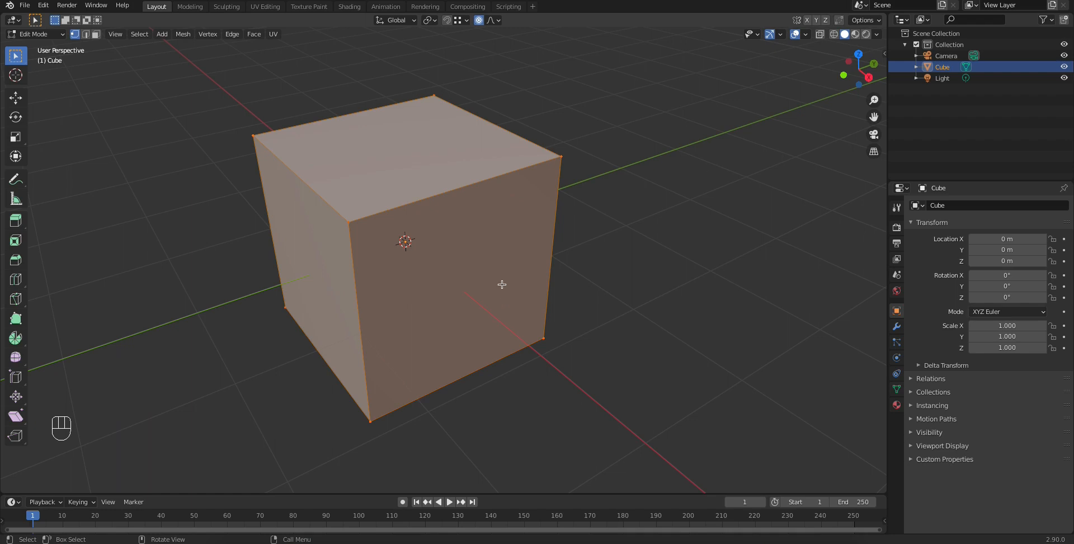
# Select one upper corner vertex of the cube, box-select the whole cube, and clear the selection
pyautogui.moveTo(432, 248); pyautogui.dragTo(551, 259, button='middle')
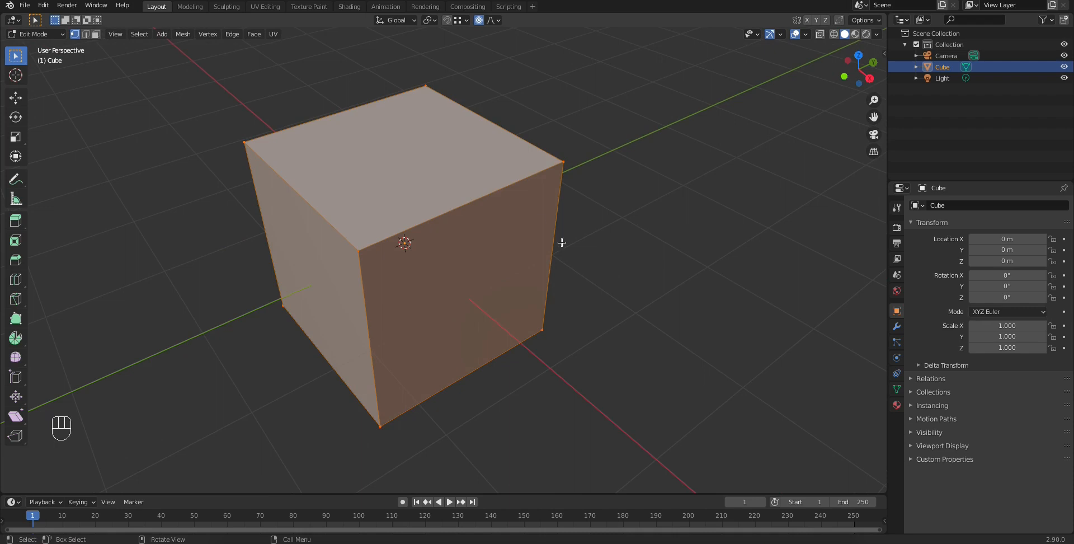
pyautogui.click(561, 160)
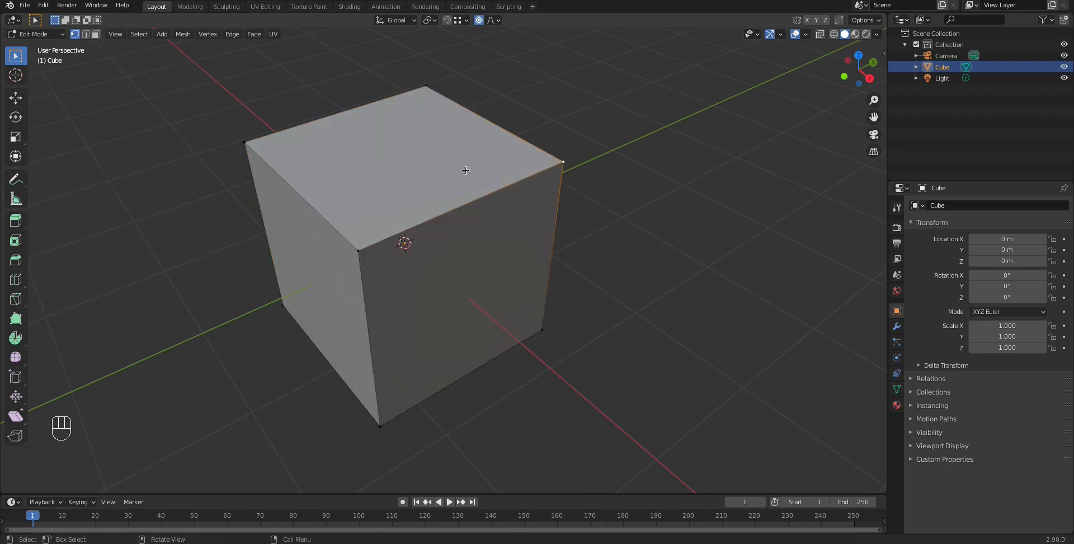
pyautogui.click(655, 255)
pyautogui.moveTo(600, 448); pyautogui.dragTo(204, 52)
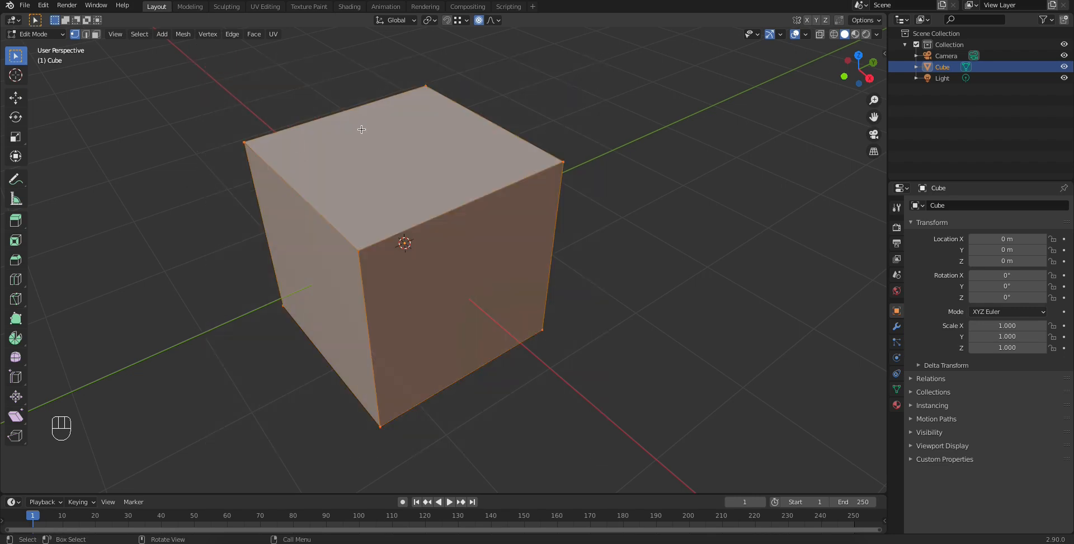
pyautogui.click(541, 118)
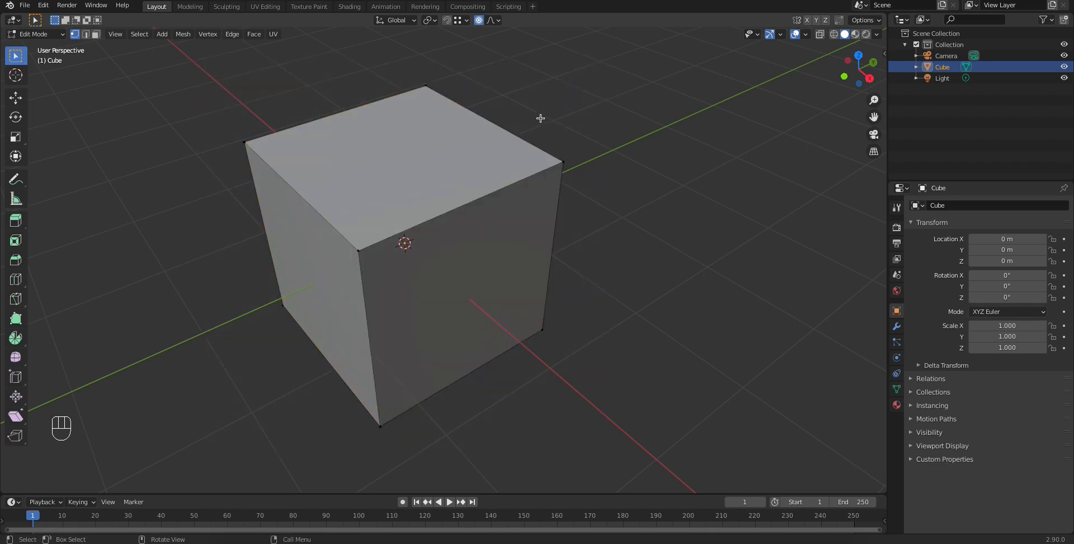
# Select the cube's top face in face selection mode and subdivide it
pyautogui.click(412, 143)
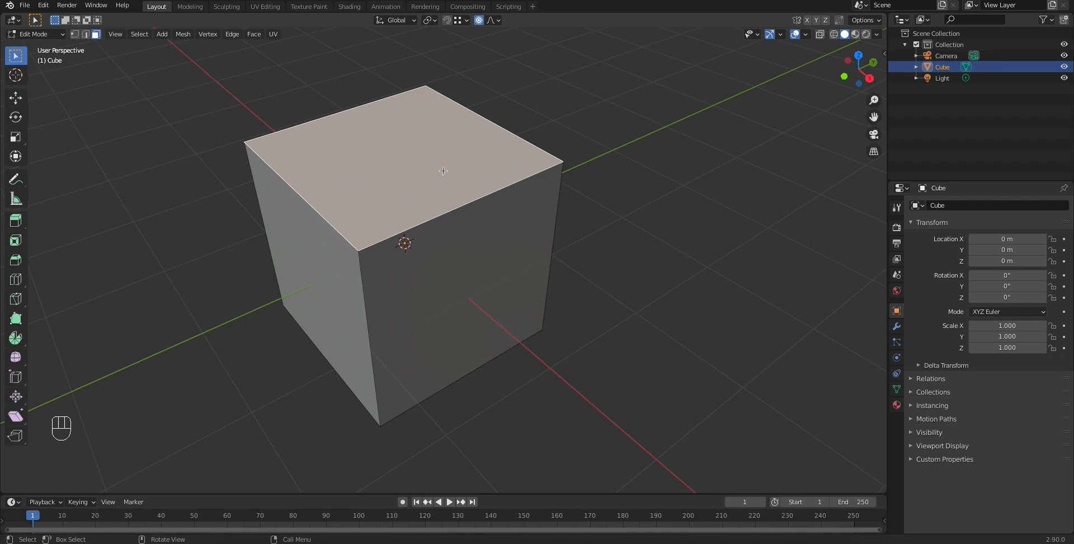
pyautogui.rightClick(421, 157)
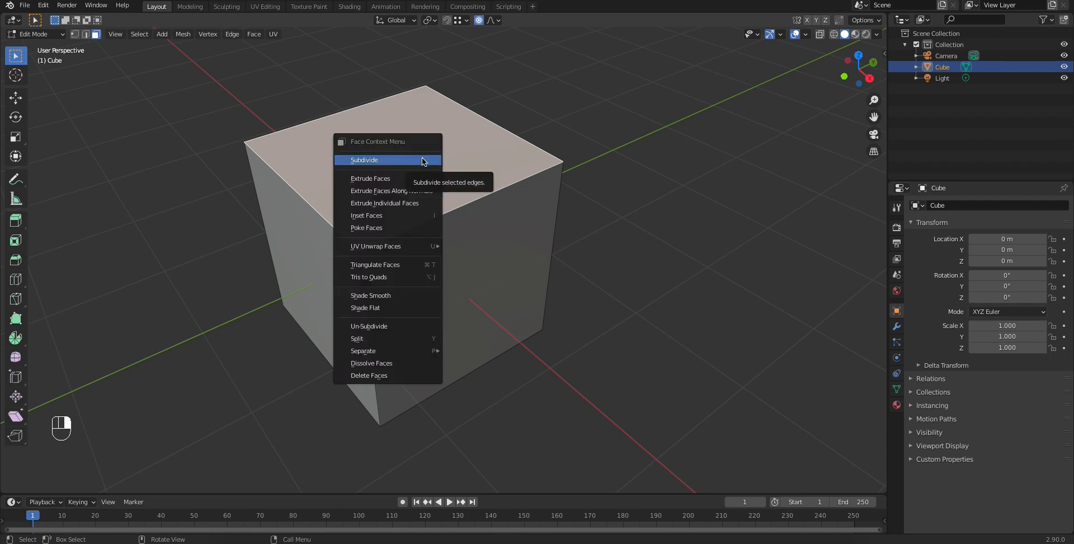
pyautogui.click(422, 160)
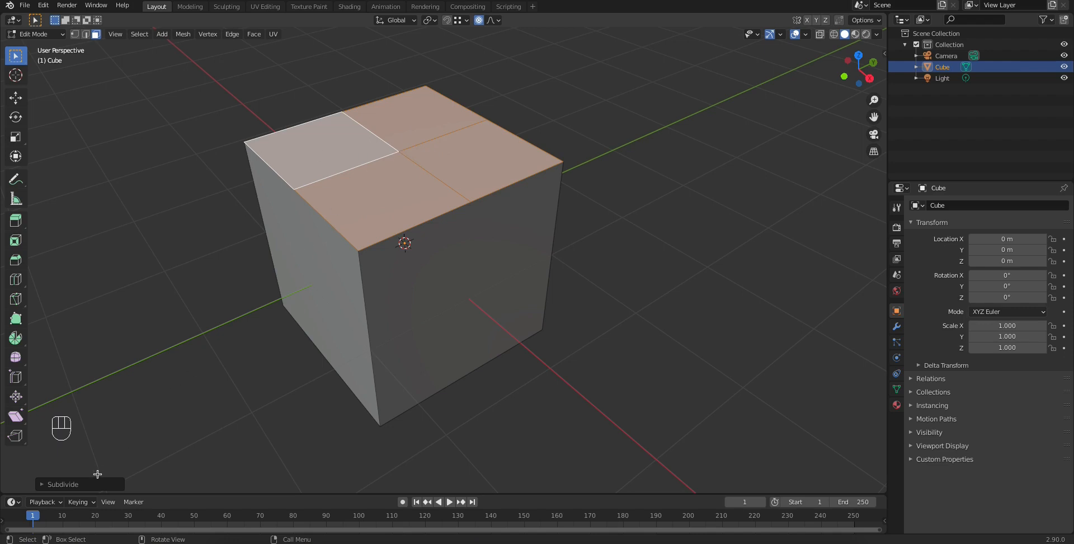
# Set the top face's subdivision to 20 cuts and clear the selection
pyautogui.click(65, 483)
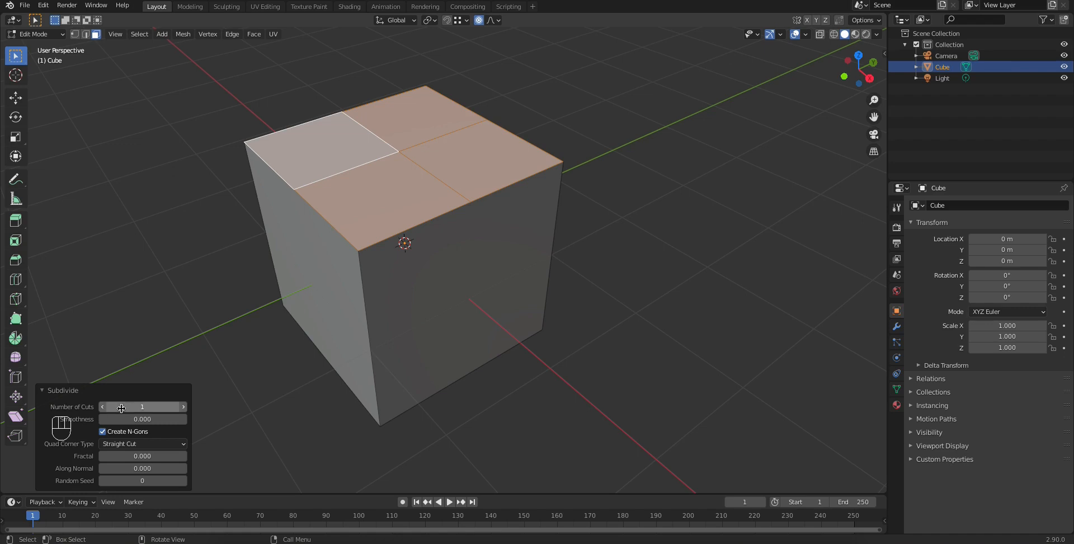
pyautogui.moveTo(121, 407)
pyautogui.mouseDown()
pyautogui.moveTo(233, 407)
pyautogui.moveTo(128, 408)
pyautogui.mouseUp()
pyautogui.click(154, 407)
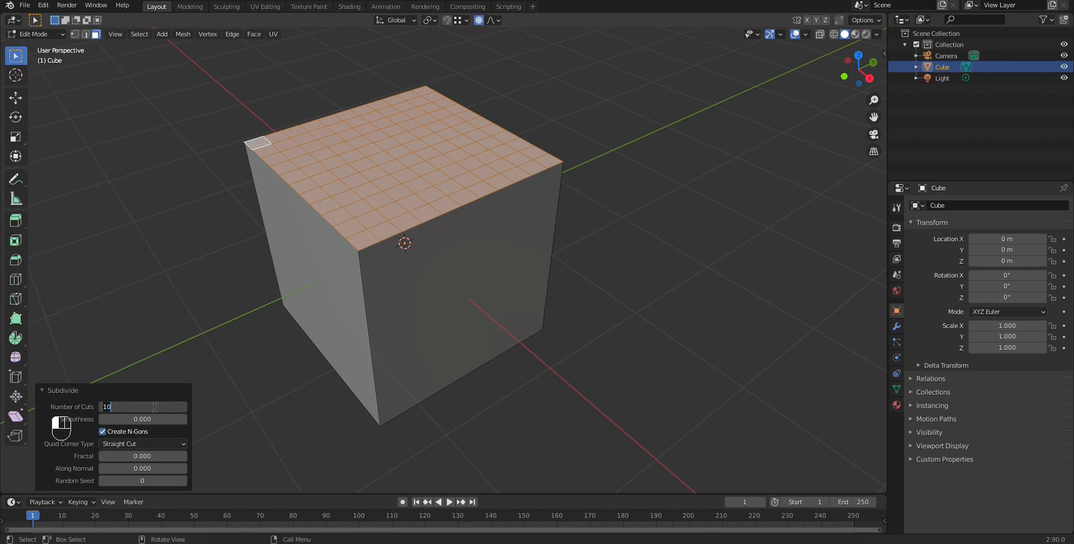
pyautogui.write('2')
pyautogui.press('Return')
pyautogui.moveTo(136, 406)
pyautogui.mouseDown()
pyautogui.moveTo(66, 405)
pyautogui.moveTo(136, 405)
pyautogui.mouseUp()
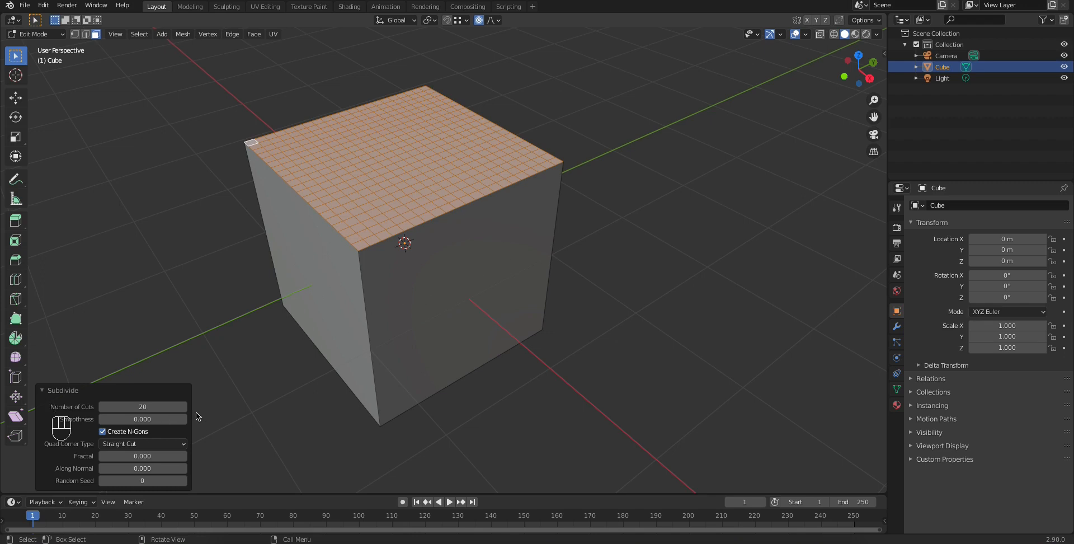
pyautogui.click(622, 219)
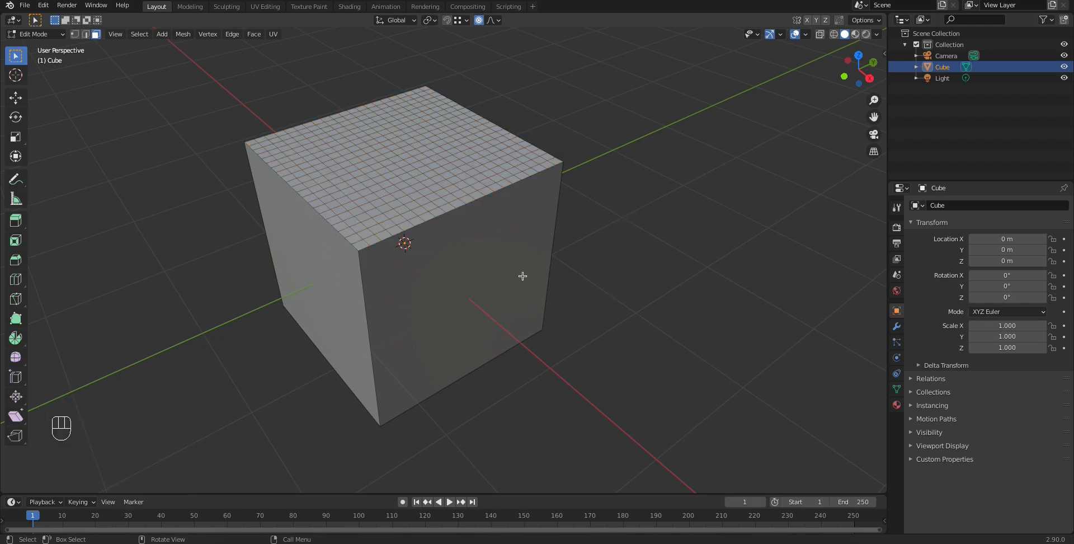
# Select a single face near the middle of the top grid and try to move it with proportional editing on
pyautogui.moveTo(509, 285); pyautogui.dragTo(511, 292, button='middle')
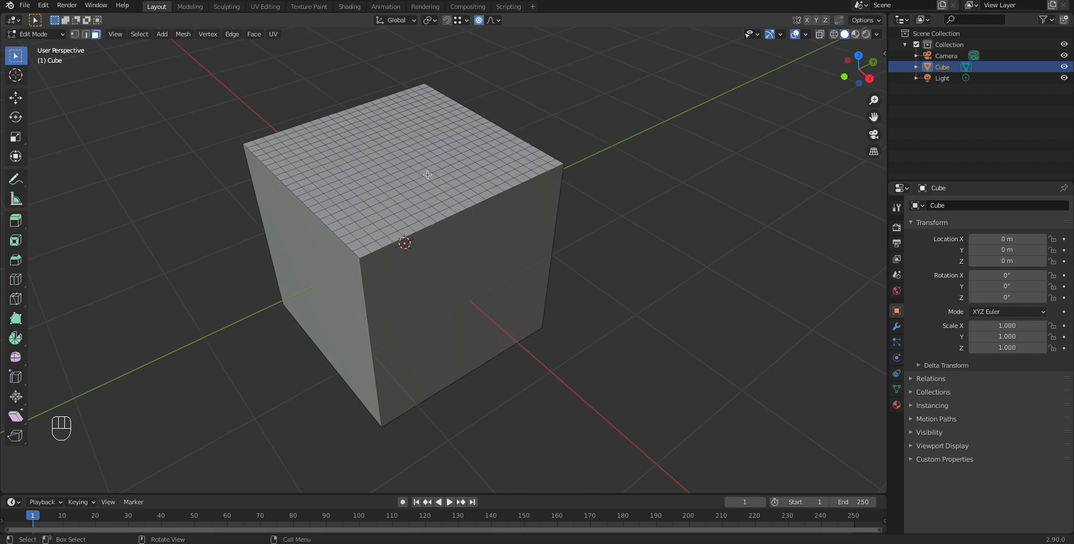
pyautogui.scroll(2, 427, 172)
pyautogui.keyDown('shift'); pyautogui.moveTo(427, 172); pyautogui.dragTo(400, 183, button='middle'); pyautogui.keyUp('shift')
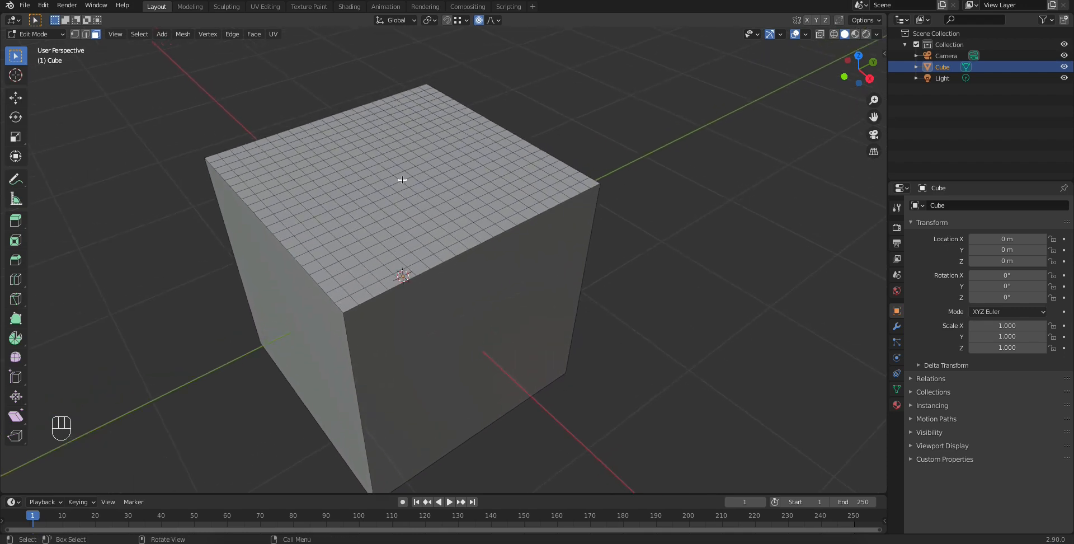
pyautogui.click(404, 174)
pyautogui.press('g')
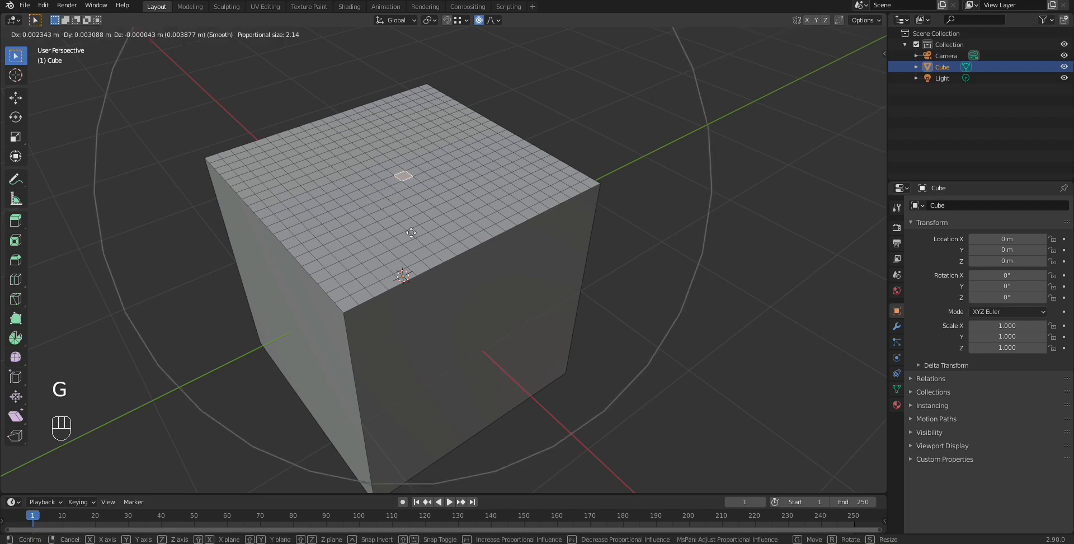
pyautogui.rightClick(410, 228)
# Turn off proportional editing and try to move the selected face freely
pyautogui.click(478, 21)
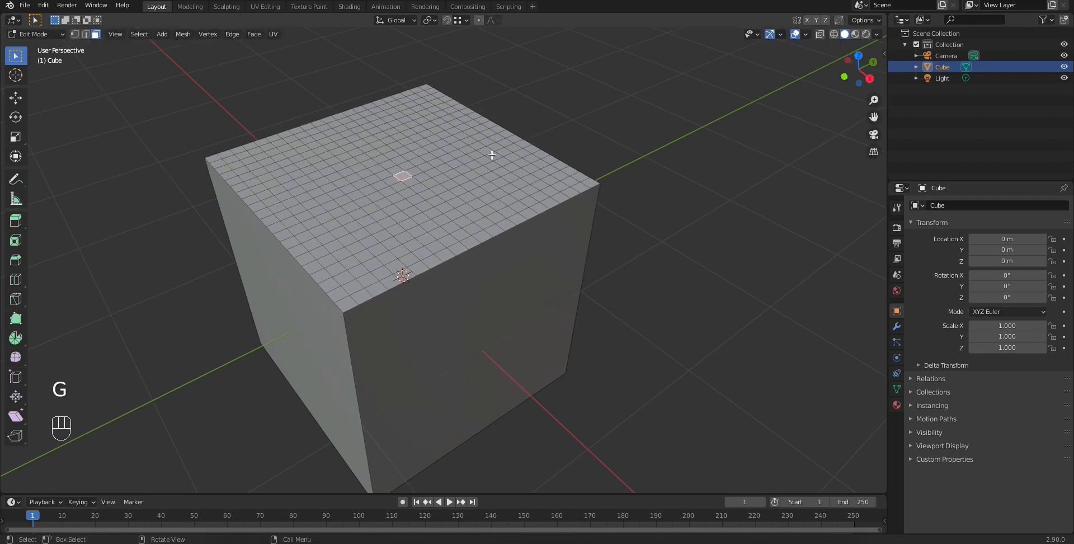
pyautogui.press('g')
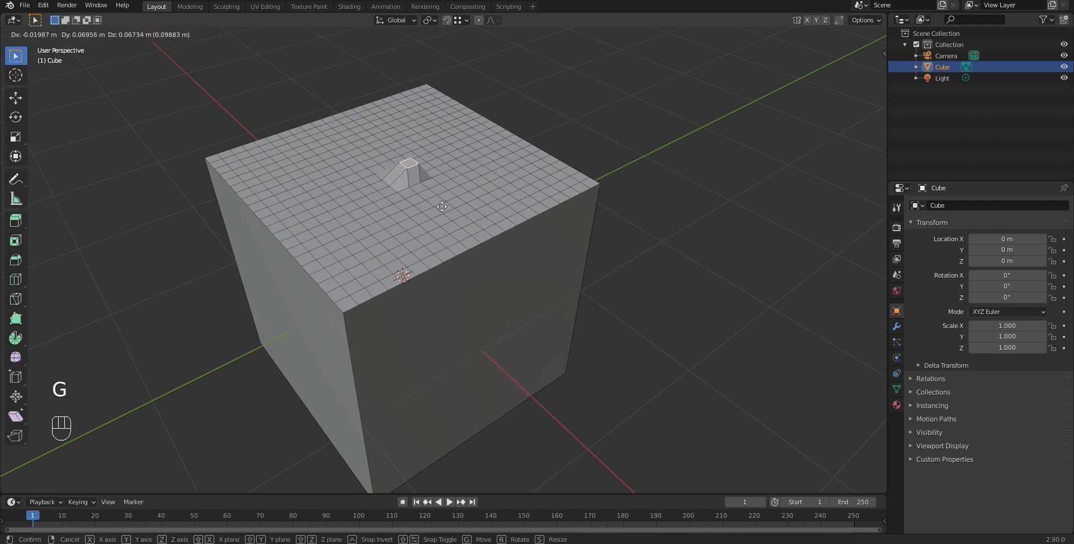
pyautogui.rightClick(442, 206)
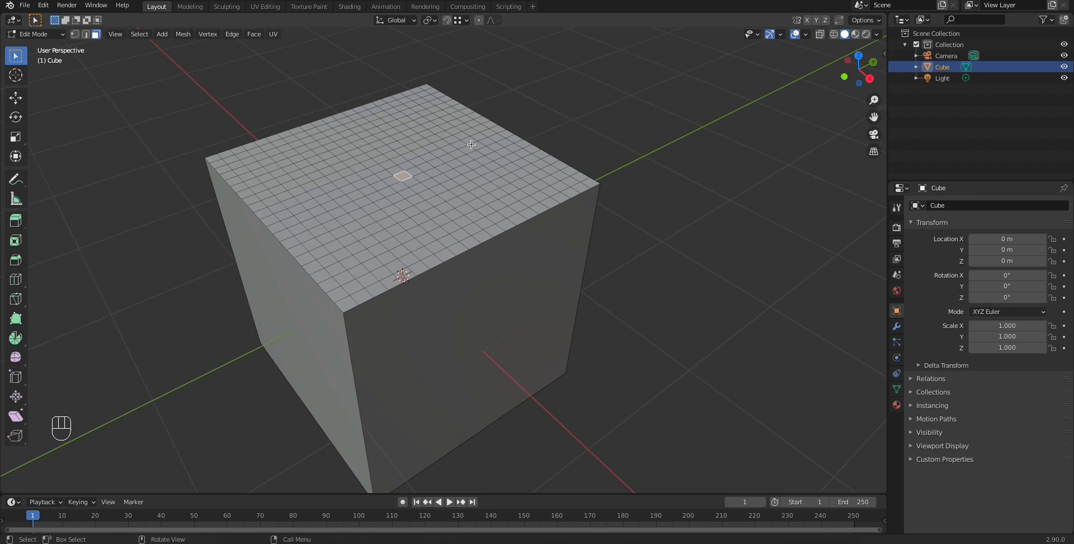
# Turn on proportional editing and raise the selected face about 0.53 m along Z with Smooth falloff and a proportional size of about 0.75
pyautogui.click(478, 20)
pyautogui.press('g')
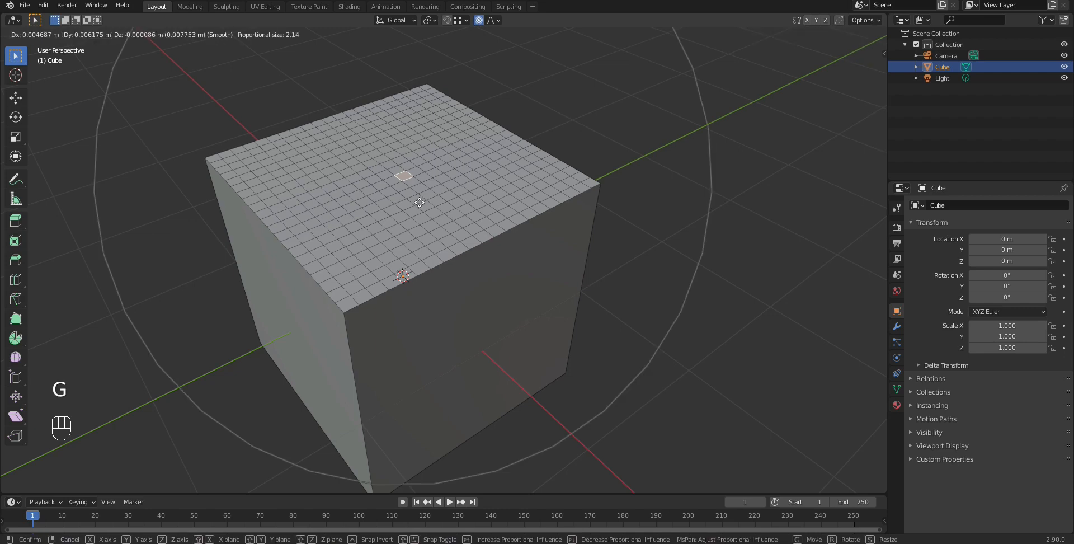
pyautogui.press('z')
pyautogui.scroll(10, 421, 202)
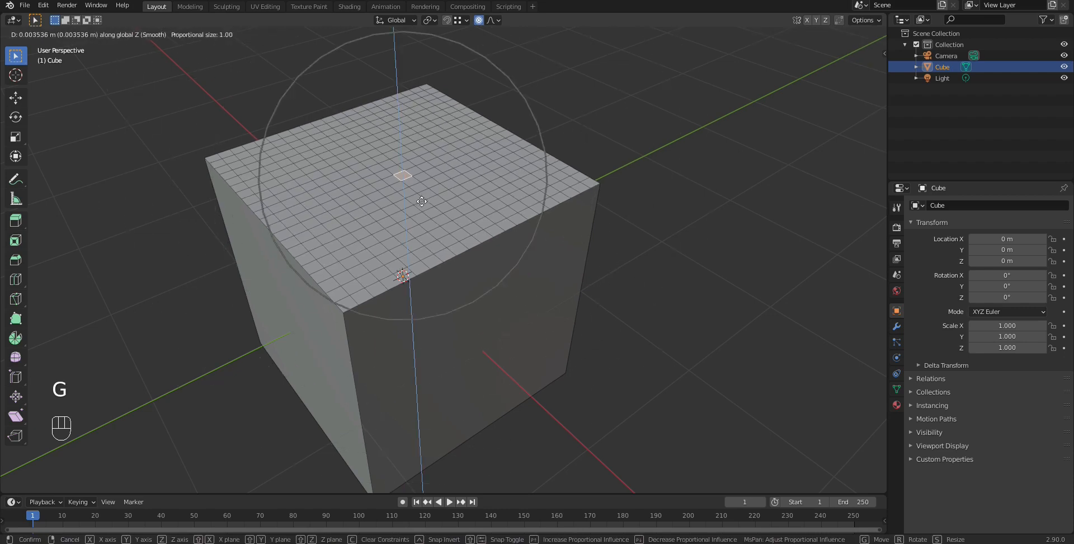
pyautogui.scroll(4, 422, 201)
pyautogui.scroll(-2, 422, 199)
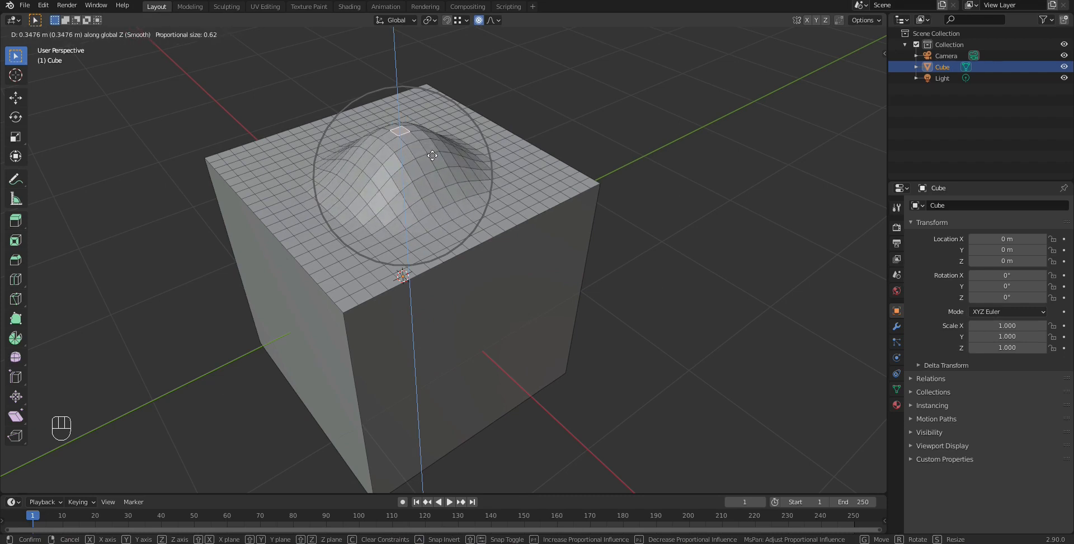
pyautogui.scroll(-2, 433, 153)
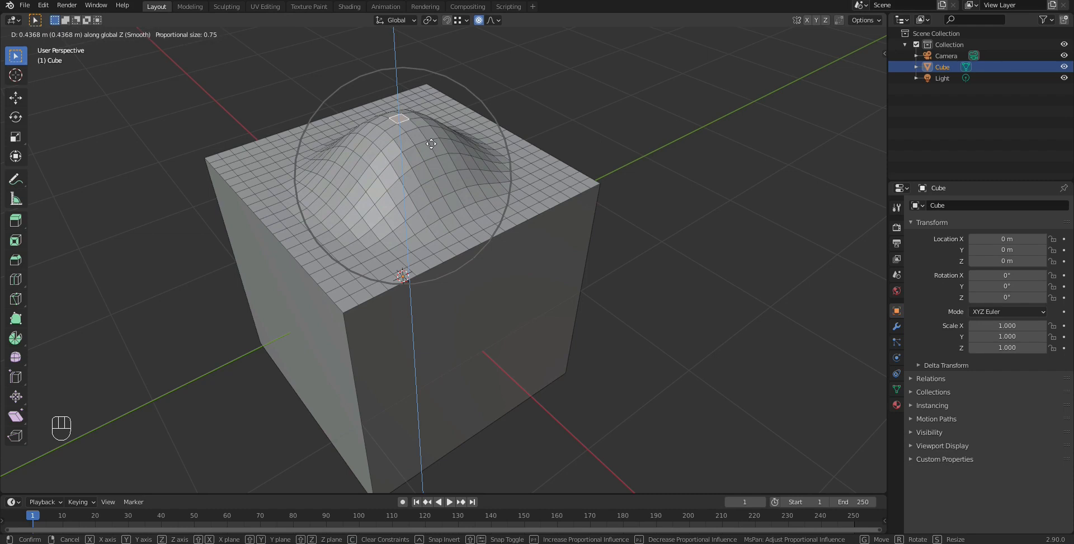
pyautogui.scroll(-3, 429, 131)
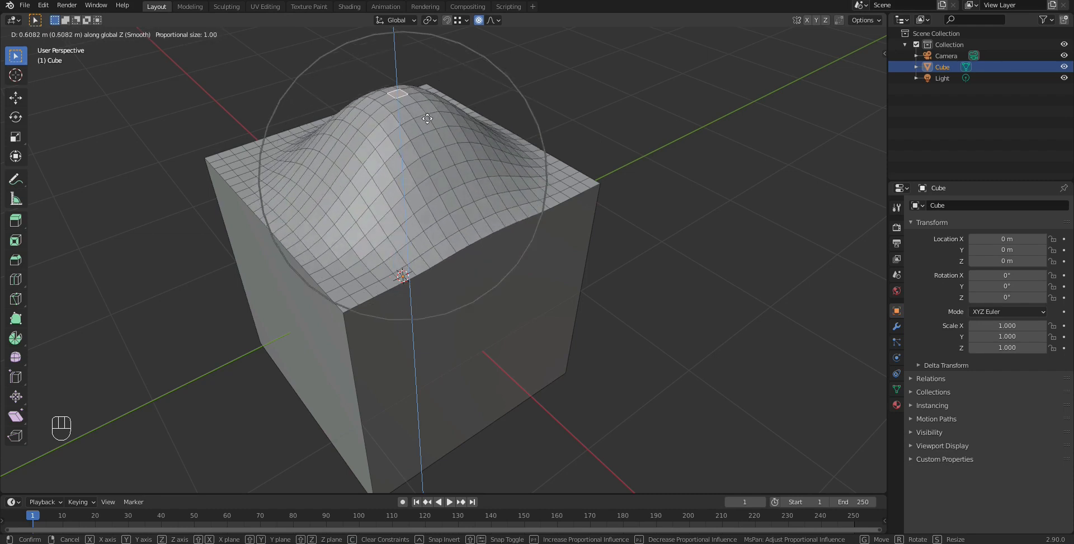
pyautogui.scroll(-3, 428, 109)
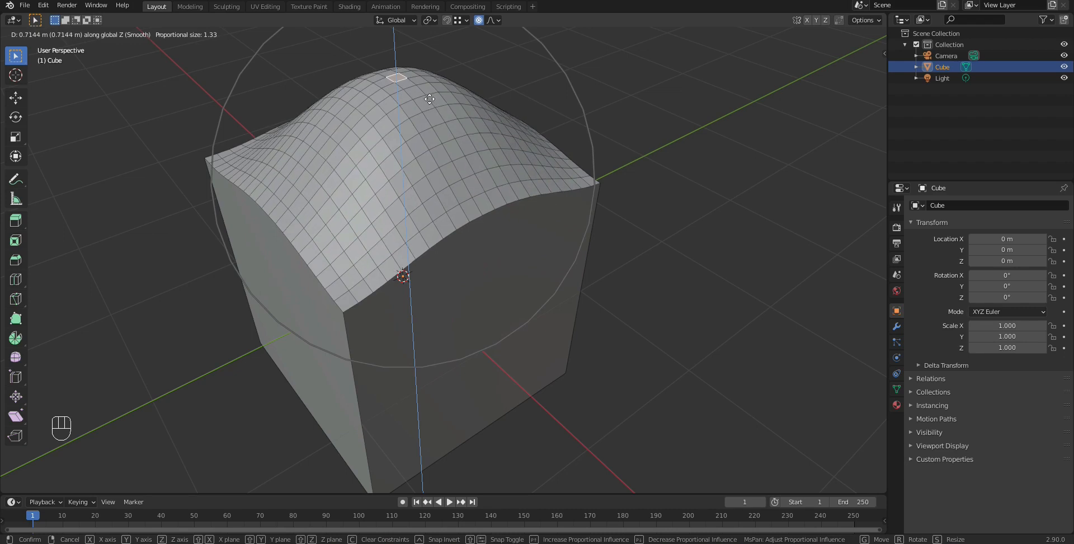
pyautogui.scroll(4, 428, 98)
pyautogui.scroll(2, 426, 106)
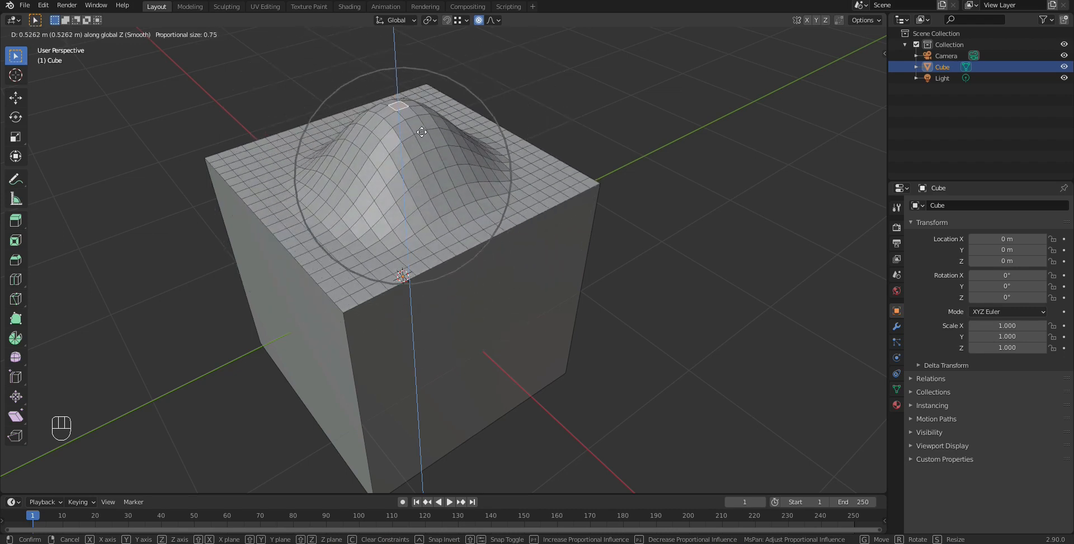
pyautogui.click(421, 132)
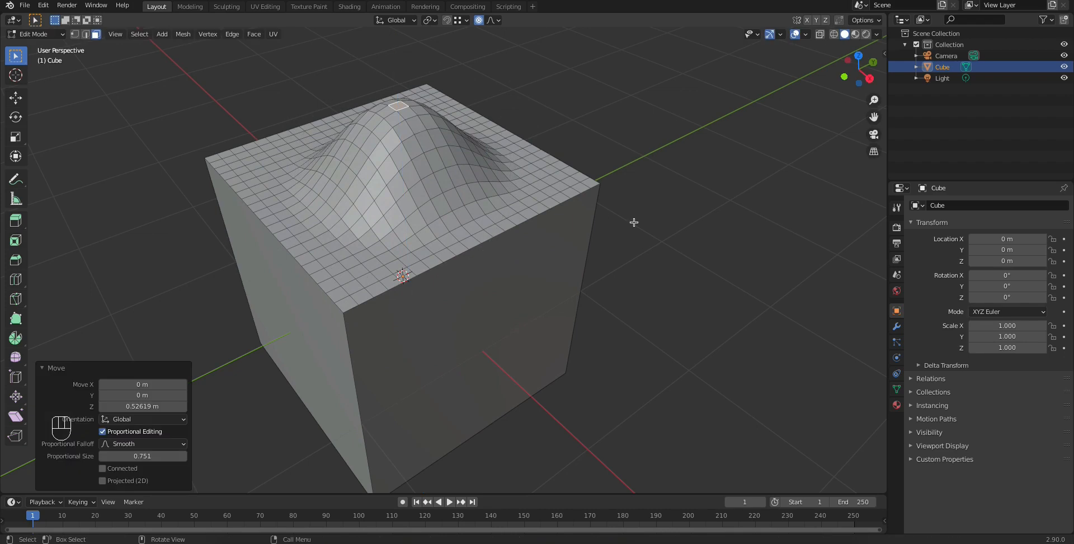
# View the raised bump in Object Mode, return to Edit Mode and undo the face's move
pyautogui.press('Tab')
pyautogui.moveTo(552, 261)
pyautogui.mouseDown(button='middle')
pyautogui.moveTo(604, 263)
pyautogui.moveTo(544, 254)
pyautogui.moveTo(568, 261)
pyautogui.mouseUp(button='middle')
pyautogui.press('Tab')
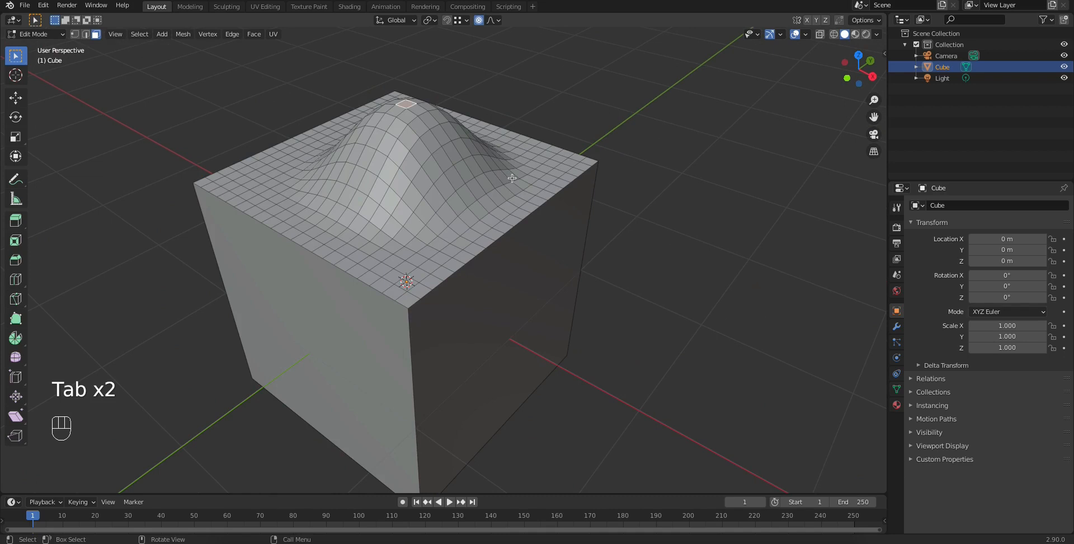
pyautogui.hotkey('ctrl', 'z')
pyautogui.hotkey('ctrl', 'z')
pyautogui.hotkey('ctrl', 'z')
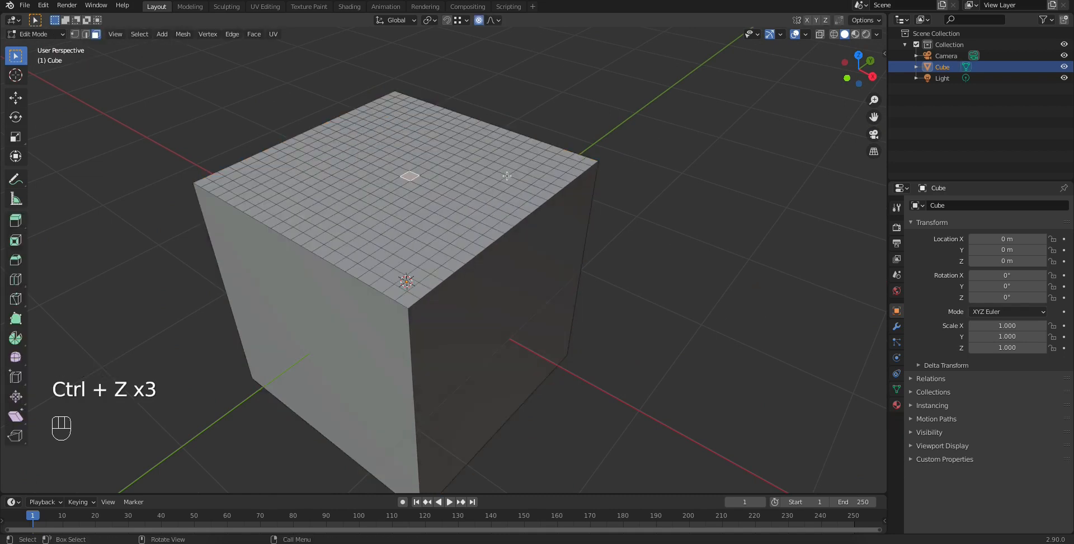
# Set the proportional falloff to Sphere and try to raise the selected face along Z with a proportional size of about 0.75
pyautogui.click(492, 20)
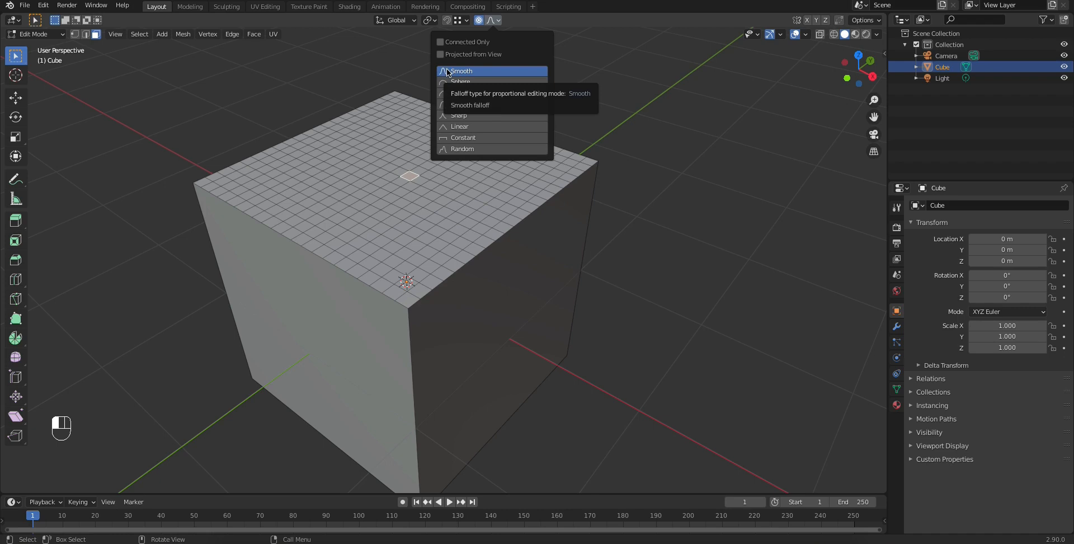
pyautogui.click(460, 84)
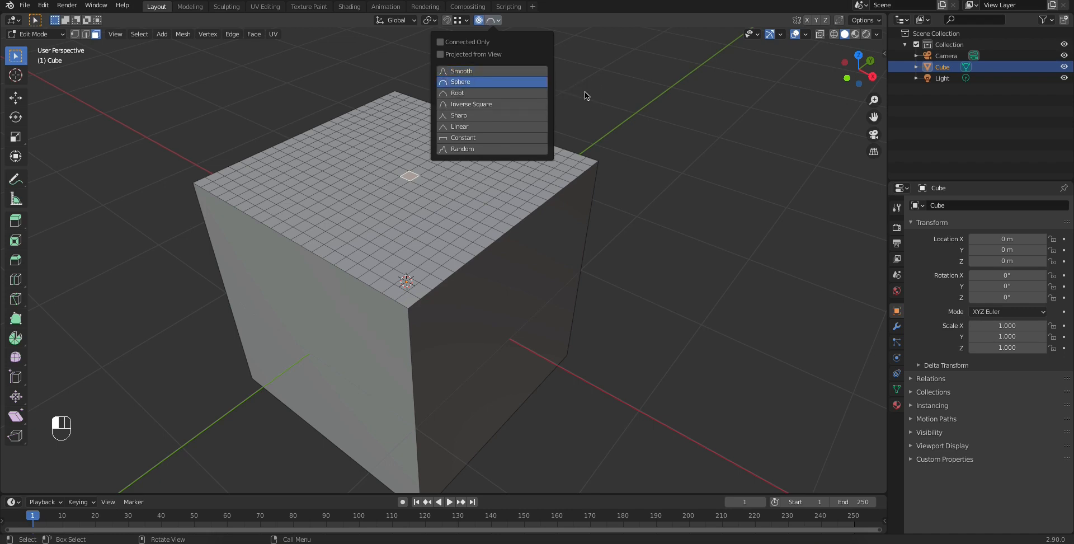
pyautogui.press('g')
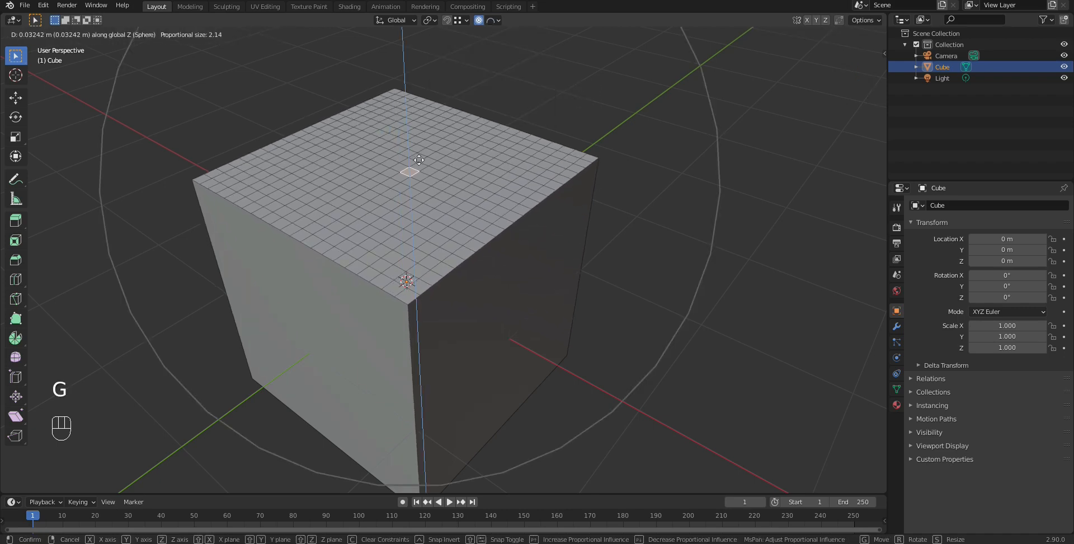
pyautogui.scroll(-8, 417, 156)
pyautogui.press('z')
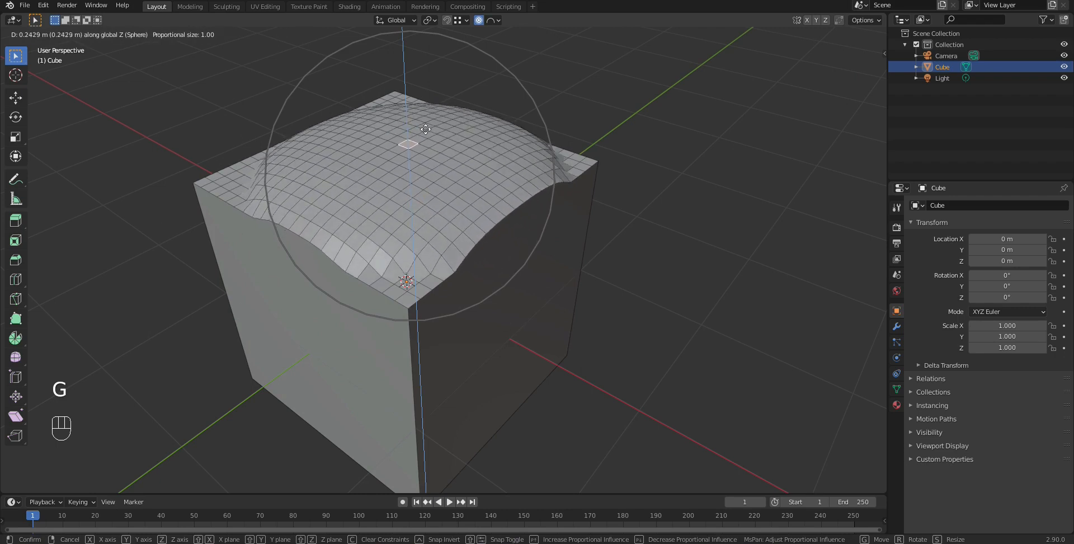
pyautogui.scroll(-3, 425, 118)
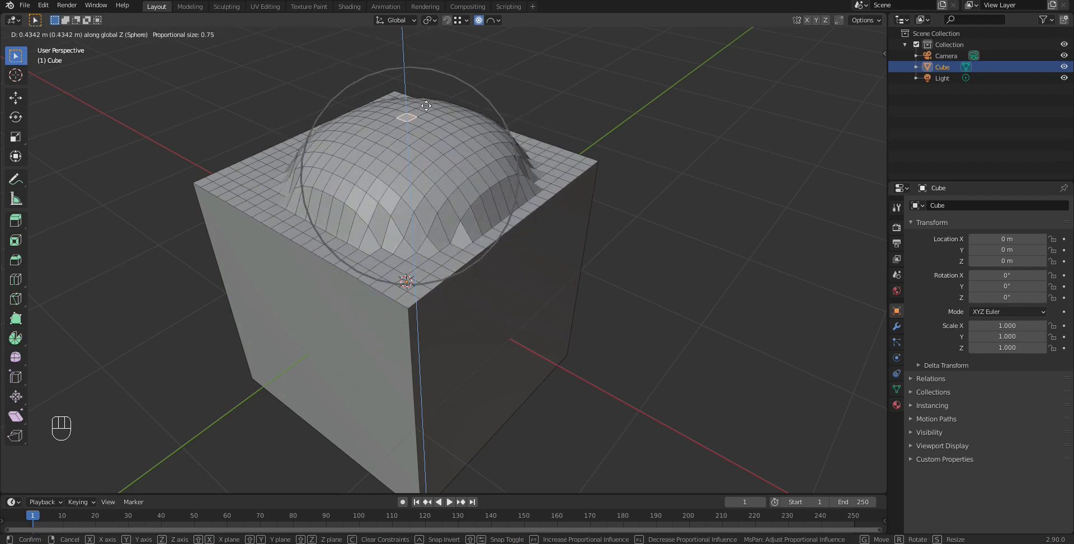
pyautogui.rightClick(426, 105)
# Set the proportional falloff to Root and try to raise the selected face along Z
pyautogui.click(492, 21)
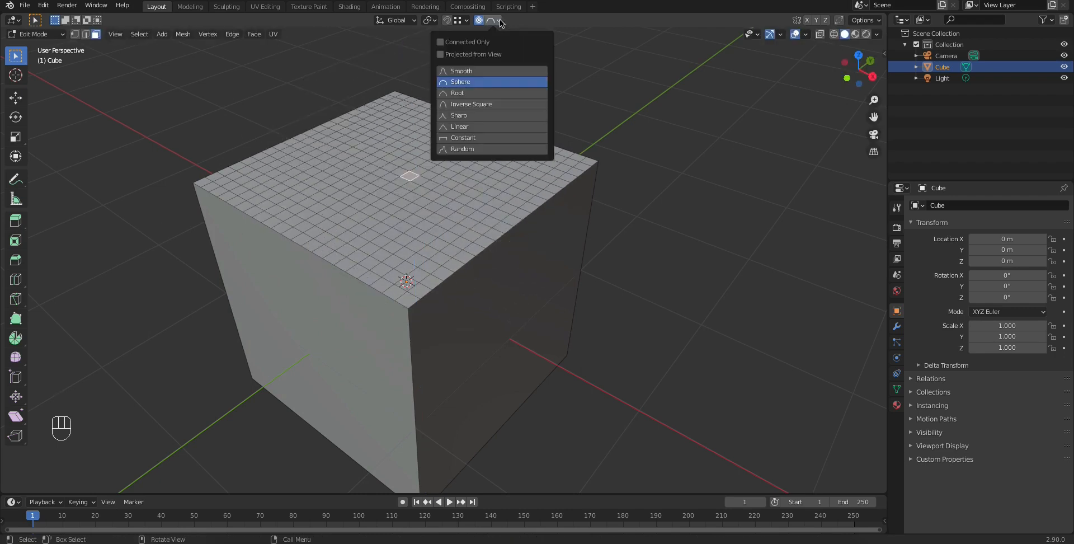
pyautogui.click(457, 95)
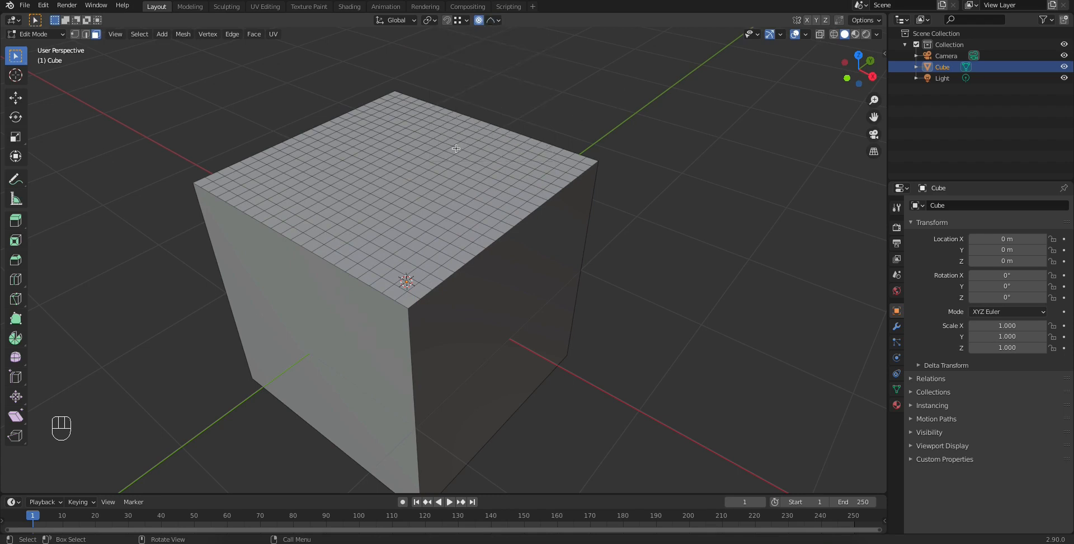
pyautogui.press('g')
pyautogui.press('z')
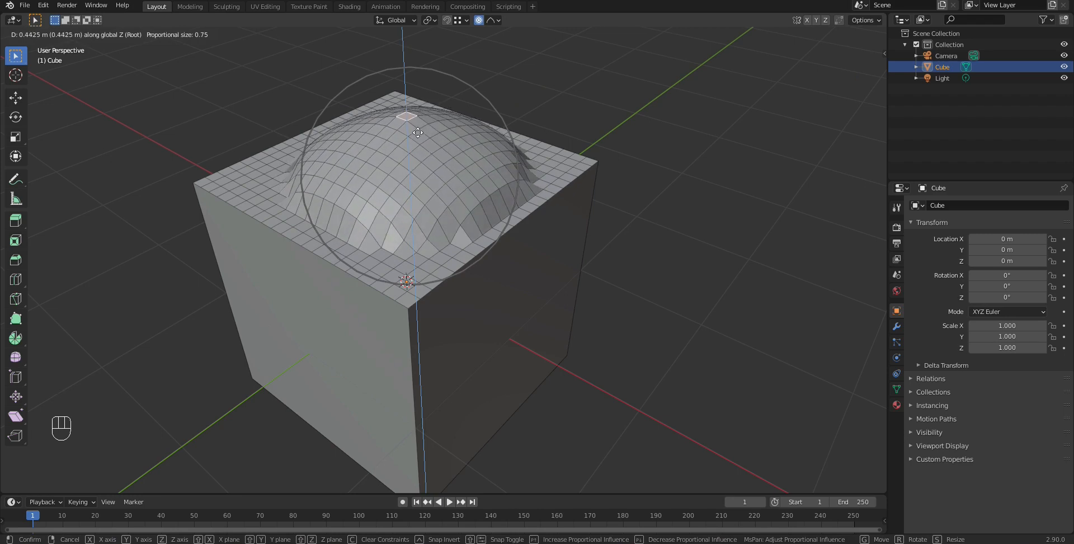
pyautogui.rightClick(417, 137)
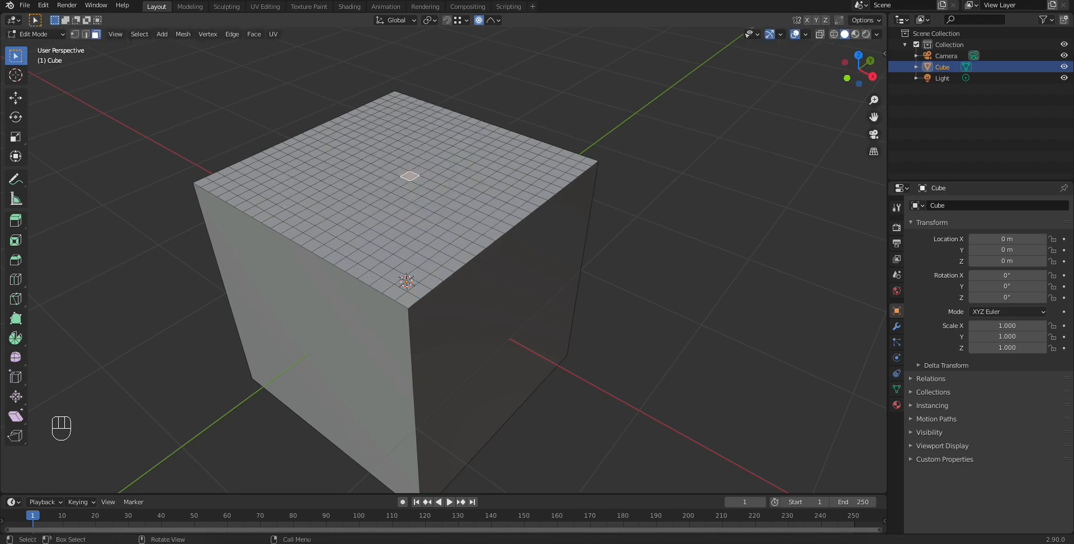
# Try to scale the selected face by about 1.2 with the proportional size reduced to about 0.32
pyautogui.press('s')
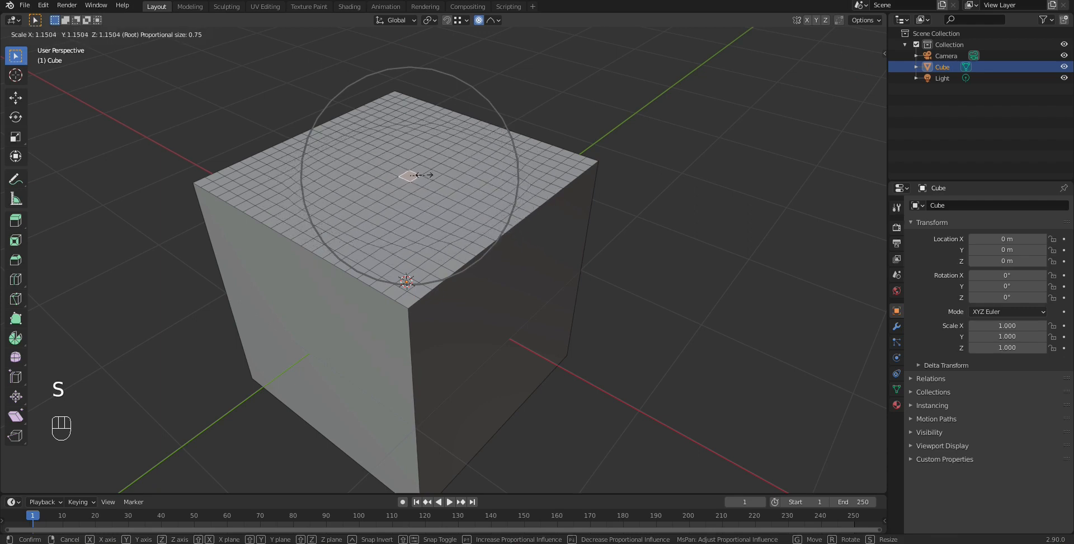
pyautogui.scroll(9, 416, 156)
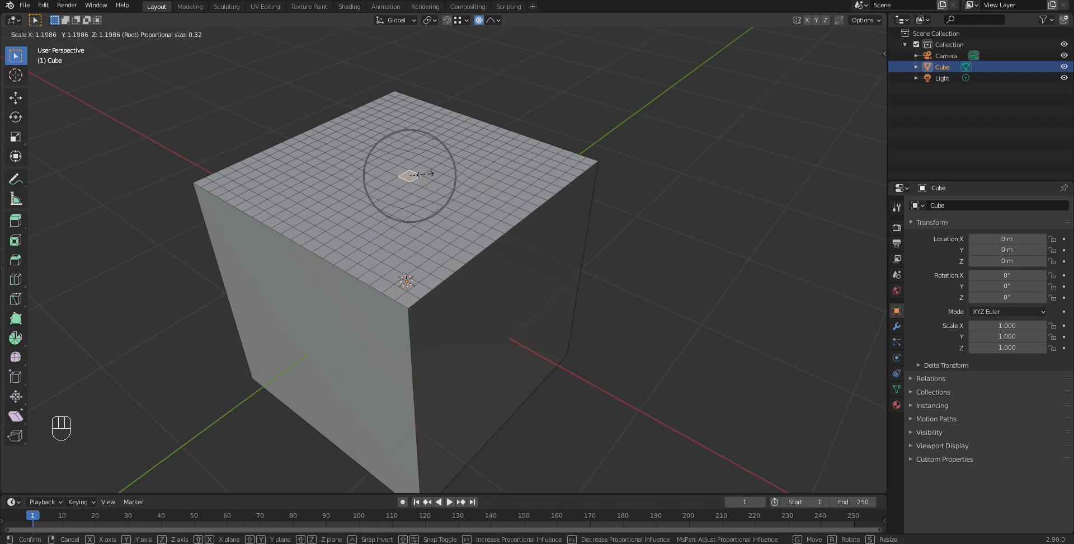
pyautogui.press('Escape')
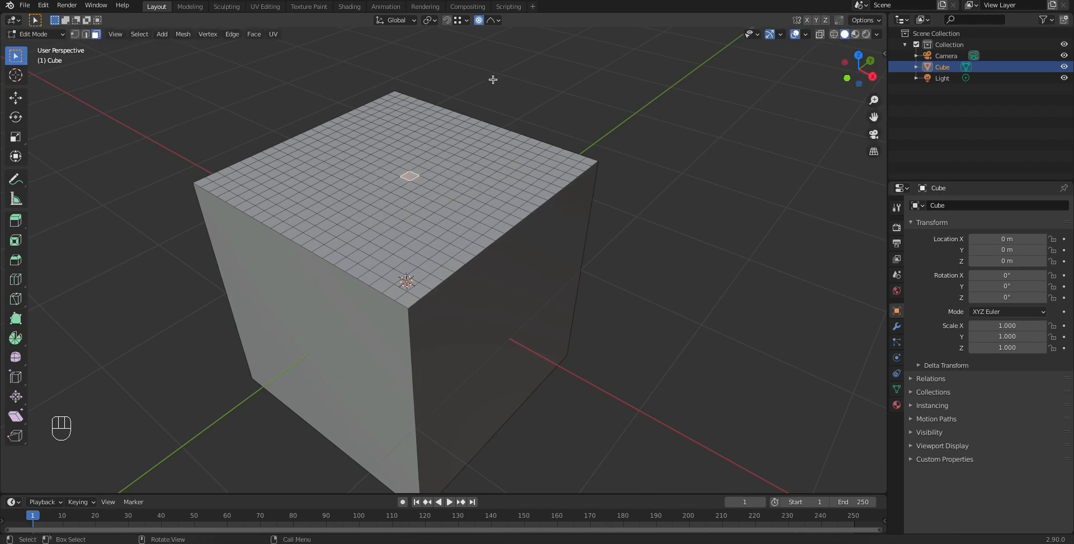
# Turn off proportional editing and clear the face selection on the cube's subdivided top
pyautogui.click(479, 20)
pyautogui.scroll(-3, 477, 284)
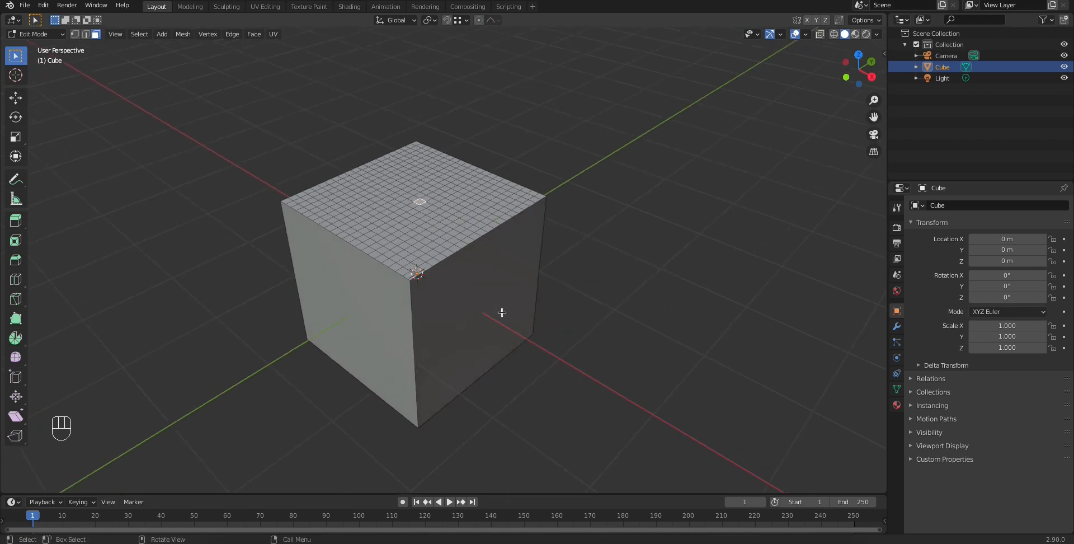
pyautogui.moveTo(585, 448); pyautogui.dragTo(595, 332)
pyautogui.moveTo(430, 389); pyautogui.dragTo(453, 378, button='middle')
# Subdivide the cube's lower edge between two adjacent bottom corner vertices into several segments, and clear the selection
pyautogui.click(306, 360)
pyautogui.keyDown('shift'); pyautogui.click(447, 421); pyautogui.keyUp('shift')
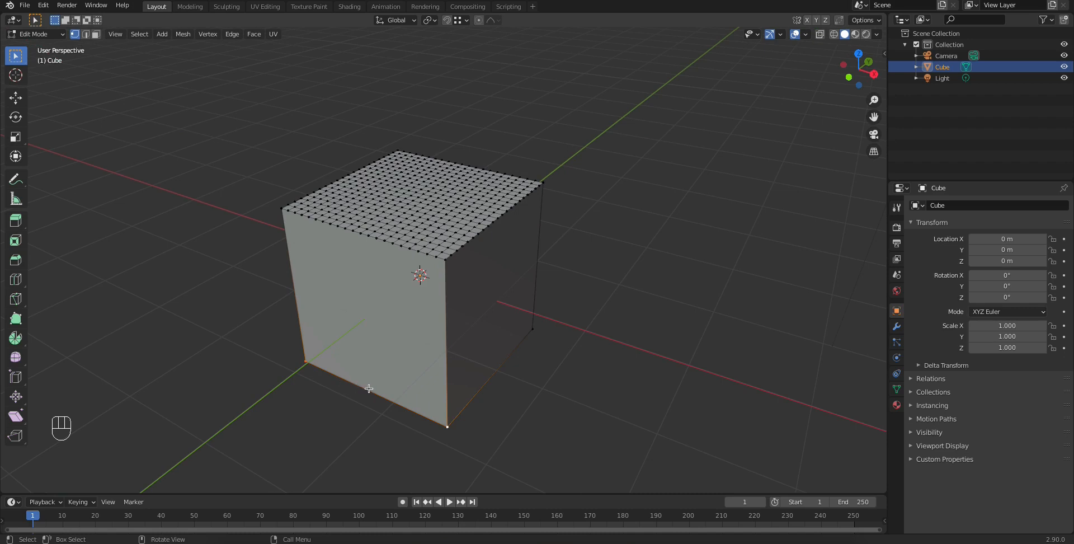
pyautogui.rightClick(345, 389)
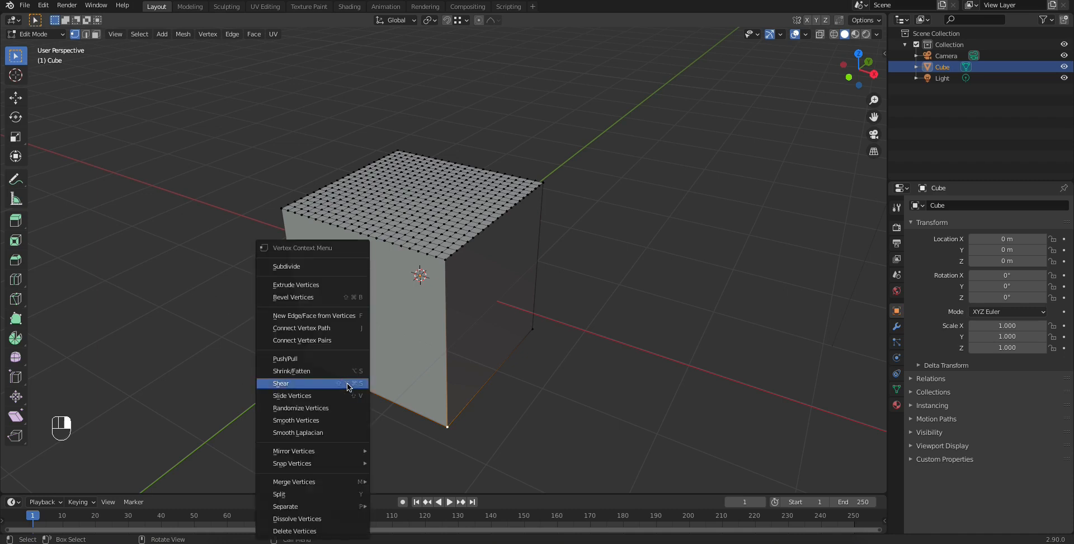
pyautogui.click(294, 265)
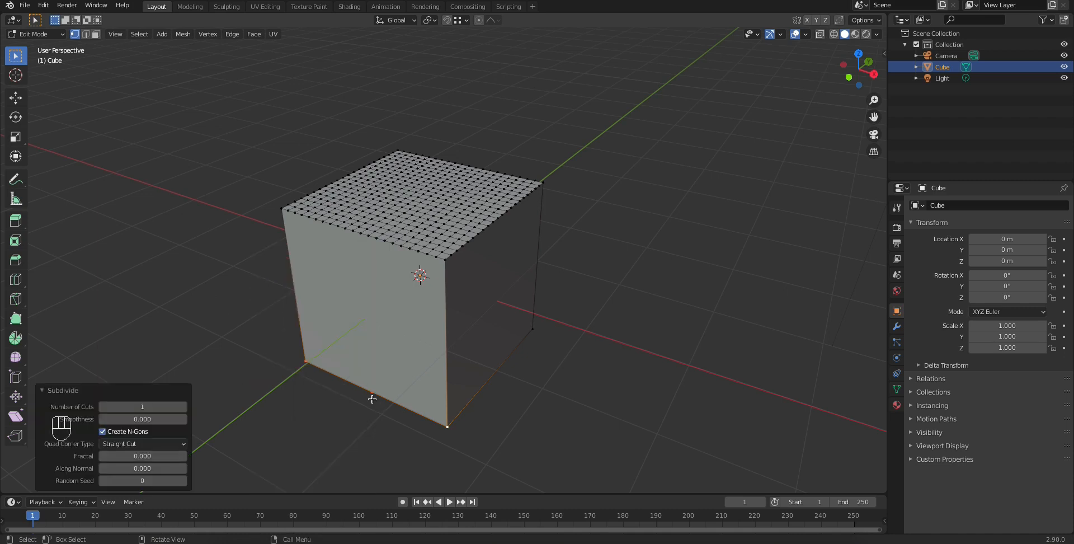
pyautogui.moveTo(142, 407); pyautogui.dragTo(162, 406)
pyautogui.click(582, 430)
pyautogui.moveTo(546, 404); pyautogui.dragTo(530, 405, button='middle')
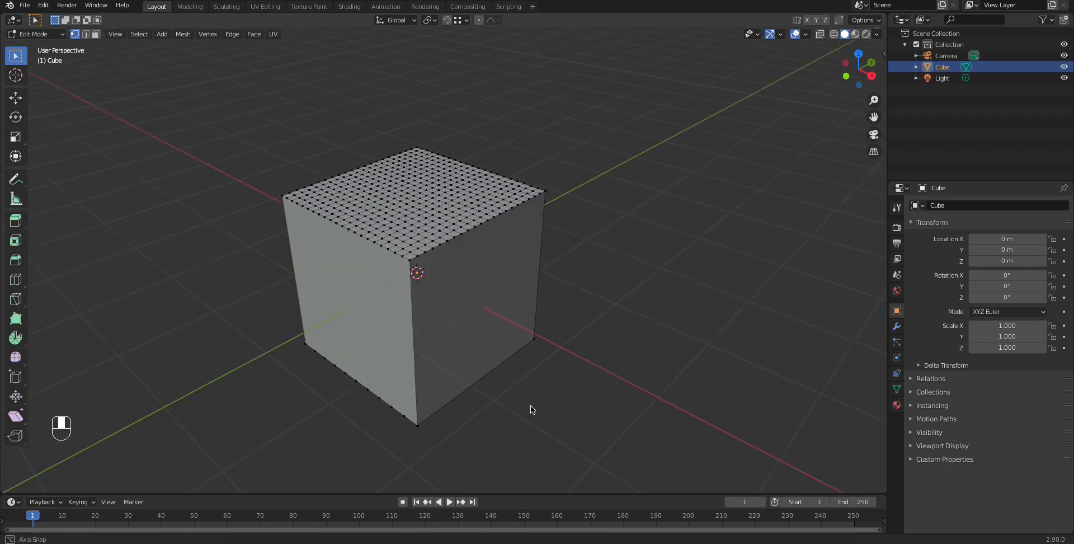
# In edge selection mode, subdivide the cube's near vertical edge with multiple cuts
pyautogui.click(90, 35)
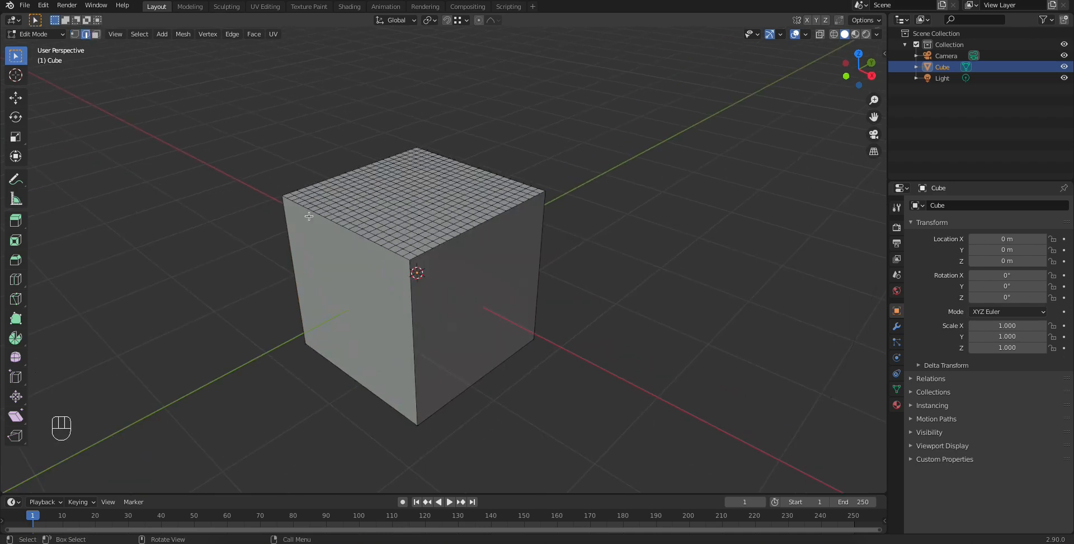
pyautogui.click(416, 315)
pyautogui.rightClick(415, 319)
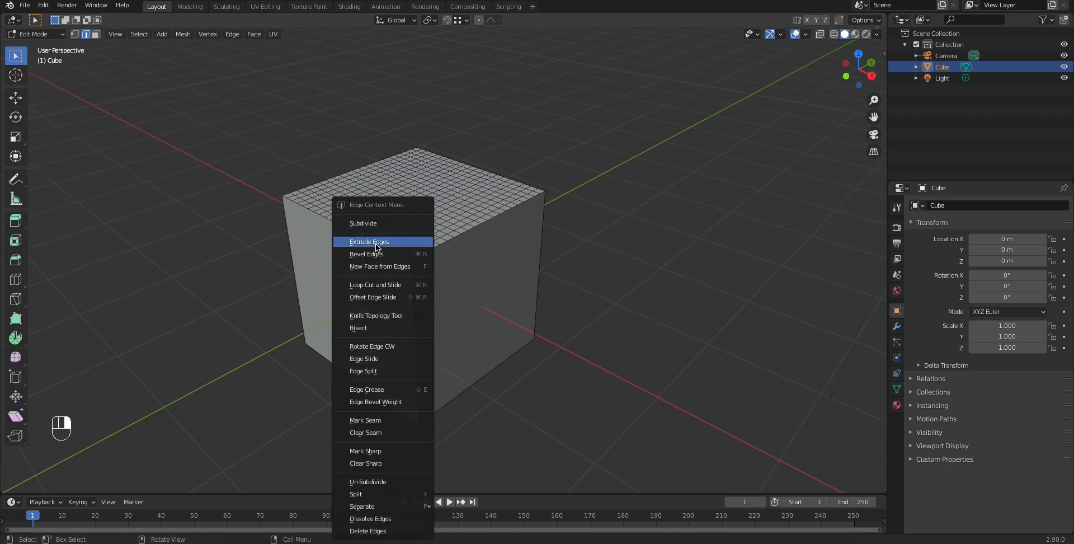
pyautogui.click(374, 223)
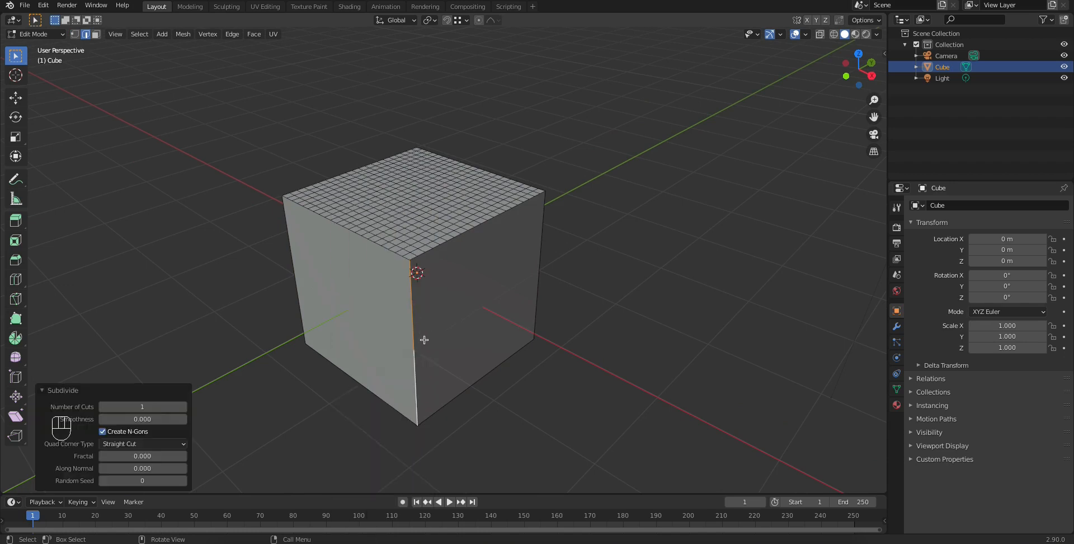
pyautogui.moveTo(169, 406); pyautogui.dragTo(238, 416)
pyautogui.click(532, 417)
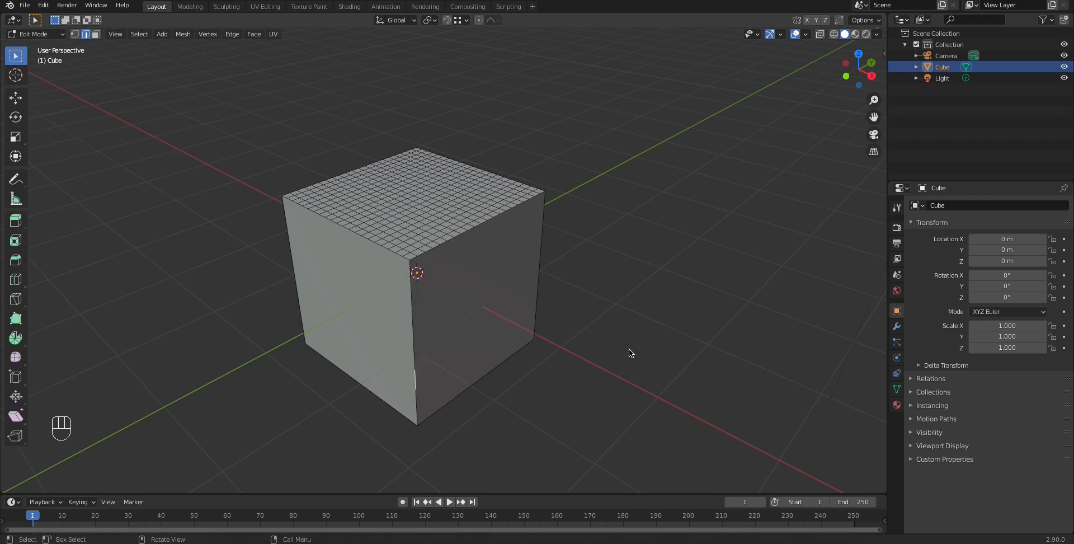
# Leave Edit Mode and view the subdivided cube in Object Mode
pyautogui.press('Tab')
pyautogui.moveTo(624, 344); pyautogui.dragTo(514, 303, button='middle')
pyautogui.moveTo(498, 320); pyautogui.dragTo(481, 322, button='middle')
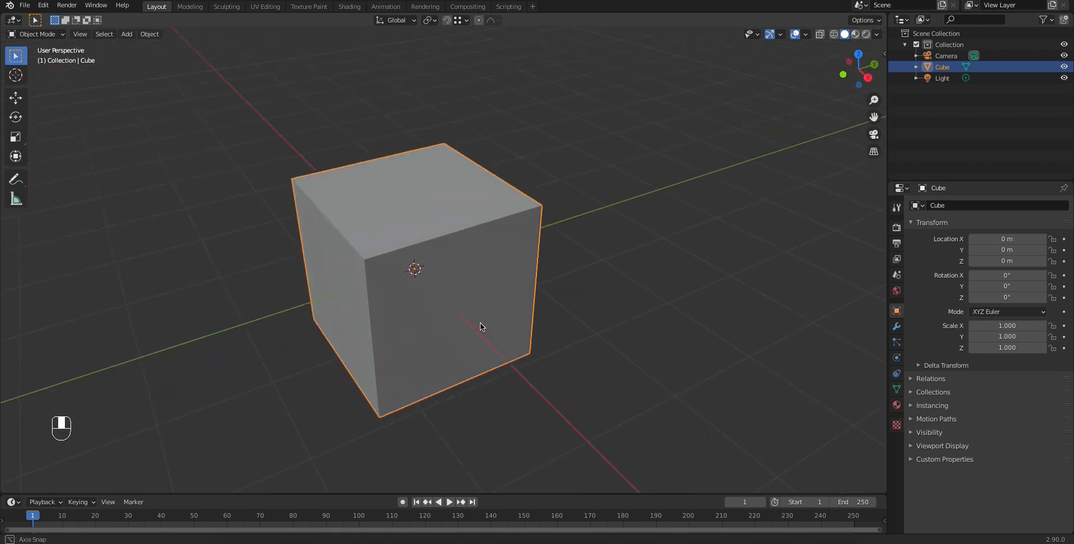
pyautogui.press('Tab')
pyautogui.press('Tab')
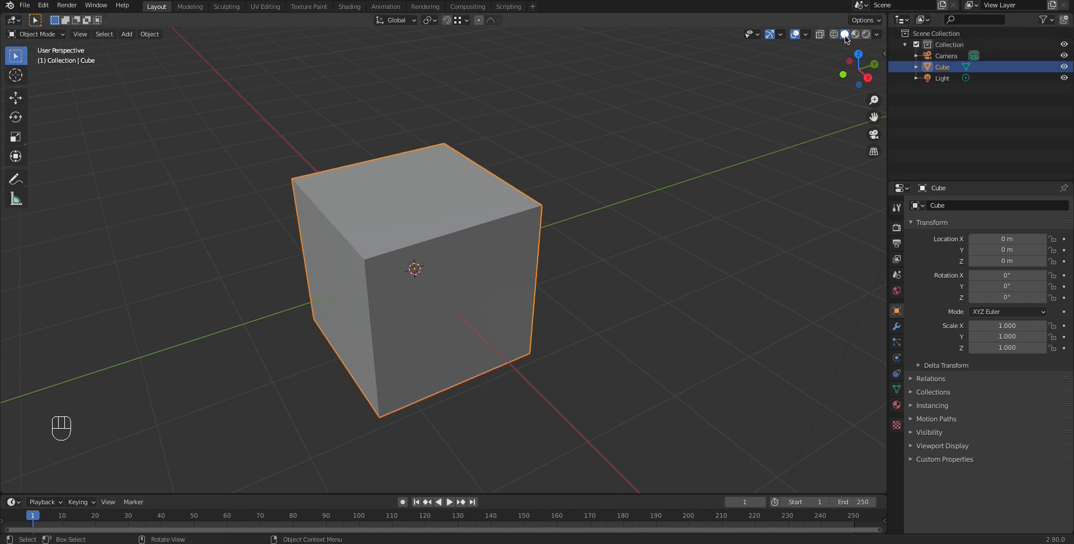
pyautogui.moveTo(664, 226)
pyautogui.mouseDown(button='middle')
pyautogui.moveTo(642, 223)
pyautogui.moveTo(662, 227)
pyautogui.mouseUp(button='middle')
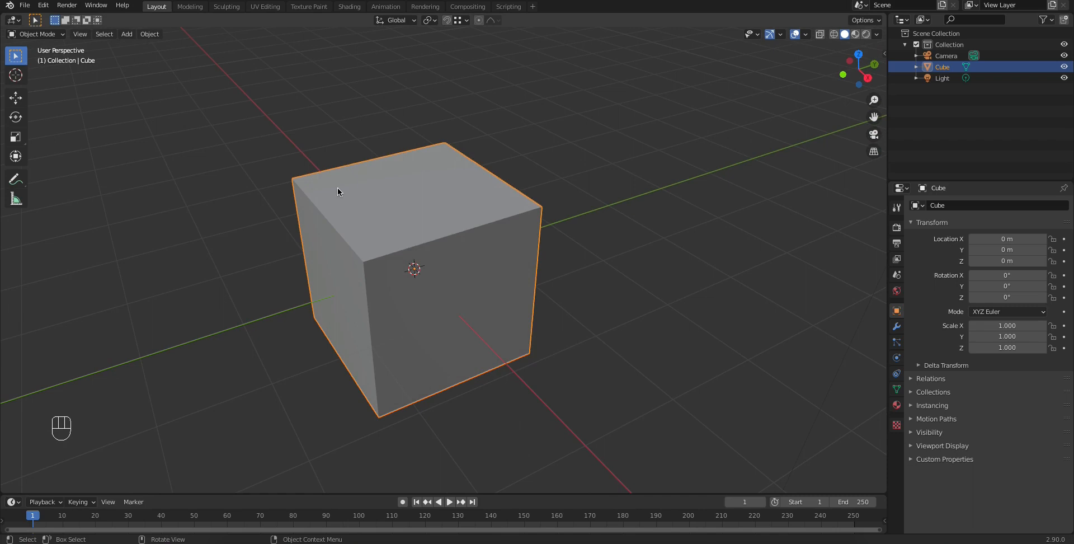
pyautogui.scroll(-3, 430, 297)
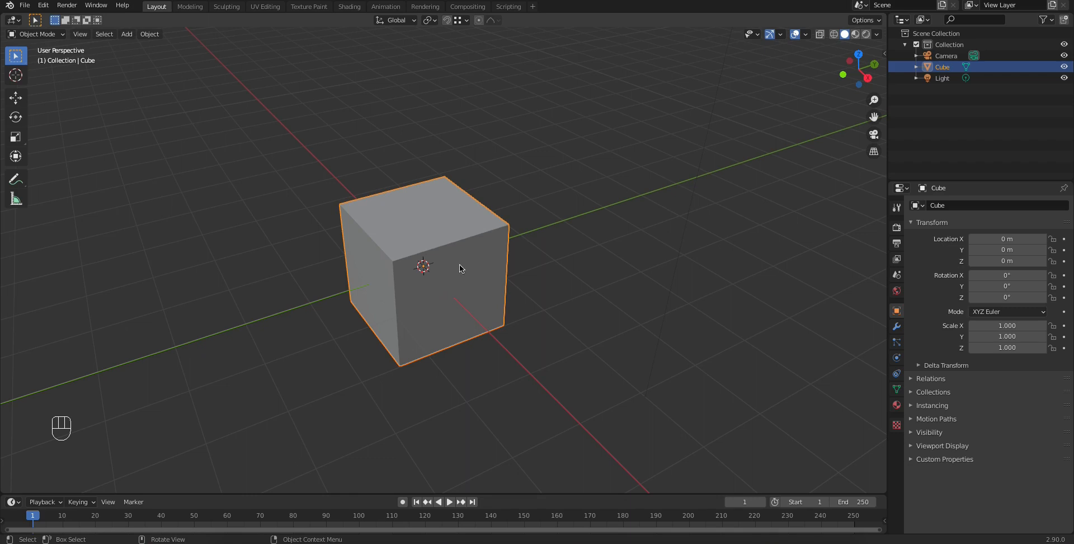
# Duplicate the cube, place the copy about 4.03 m along the global Y axis, and deselect it
pyautogui.click(505, 193)
pyautogui.click(441, 222)
pyautogui.click(150, 35)
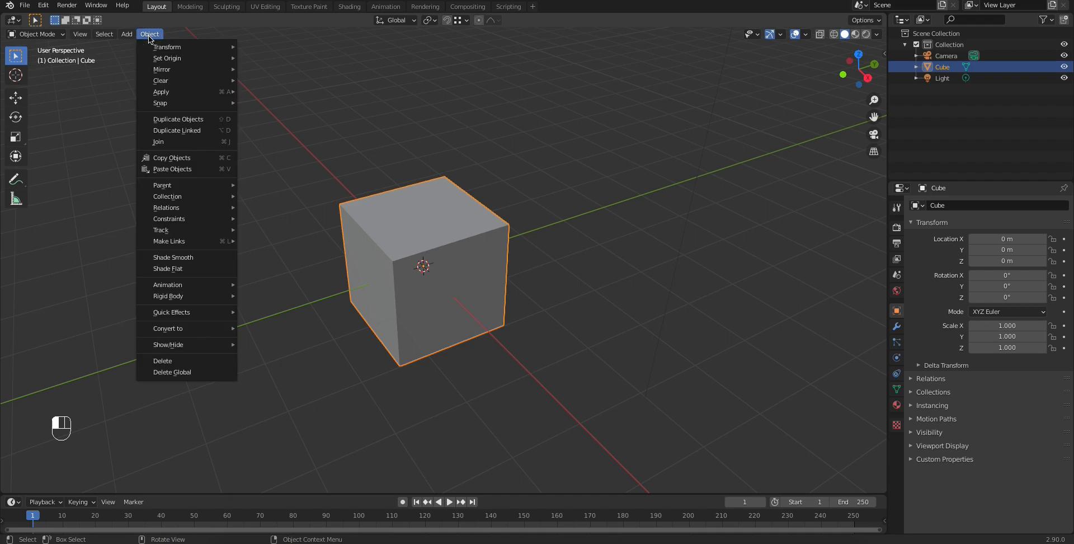
pyautogui.click(167, 118)
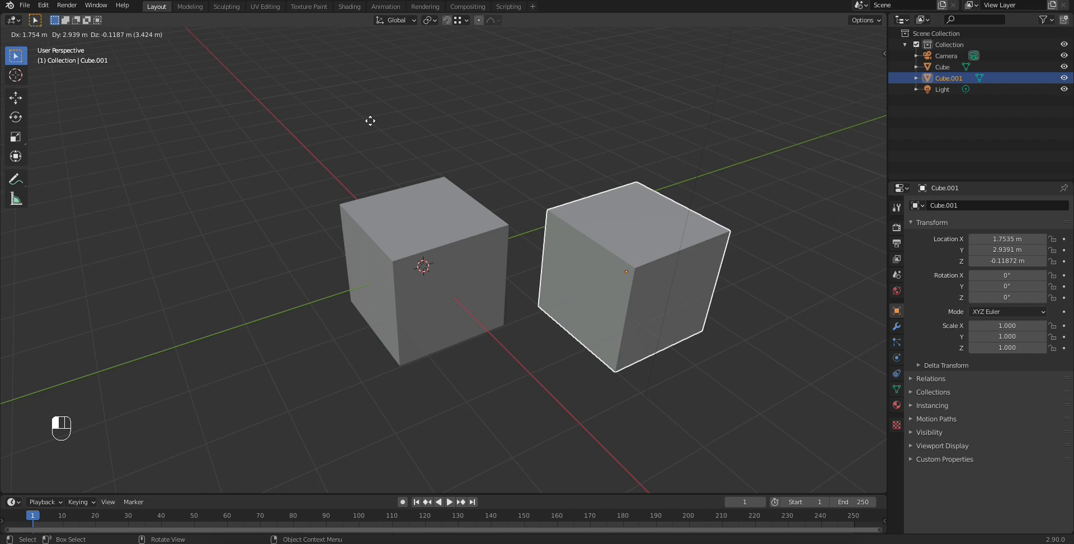
pyautogui.press('y')
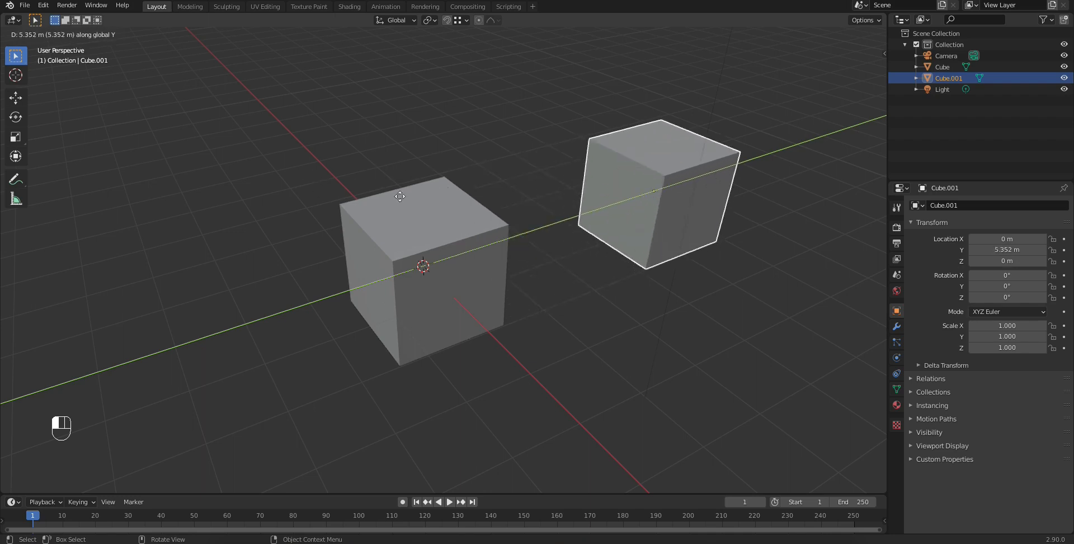
pyautogui.click(410, 249)
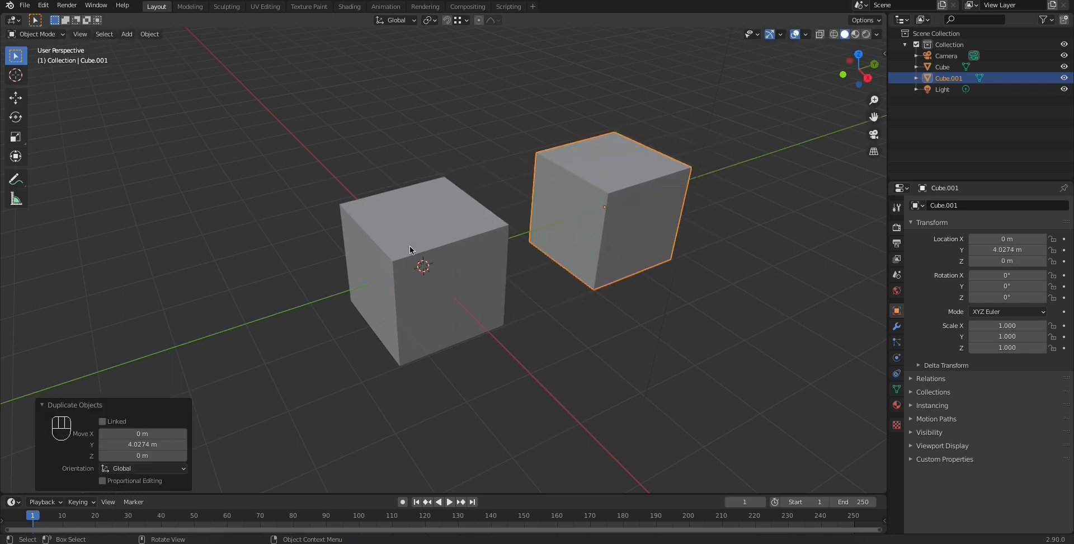
pyautogui.click(615, 319)
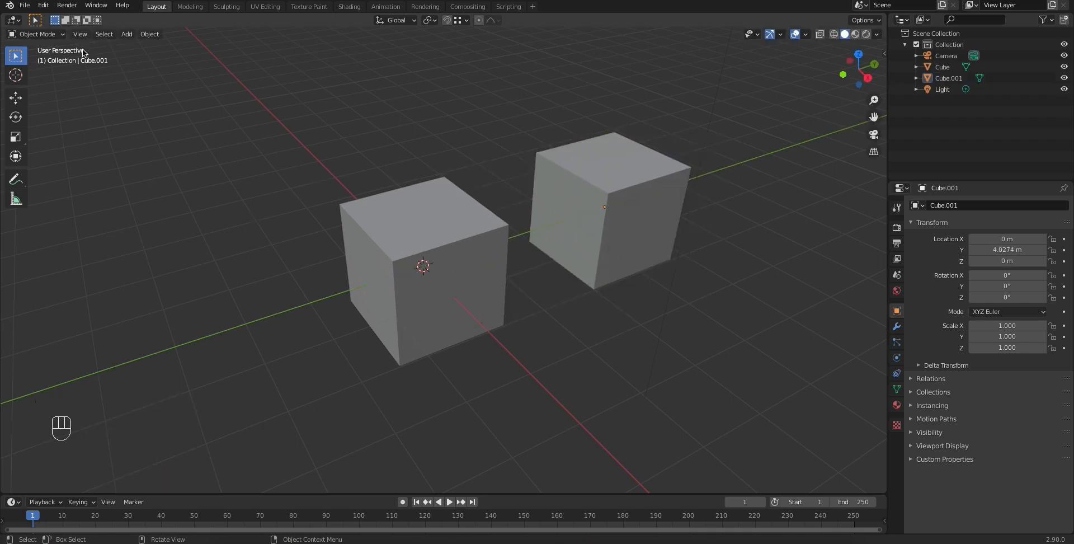
# Duplicate the original cube again, place the copy about -4.07 m along the global X axis, and deselect it
pyautogui.click(149, 34)
pyautogui.click(458, 236)
pyautogui.press('shift')
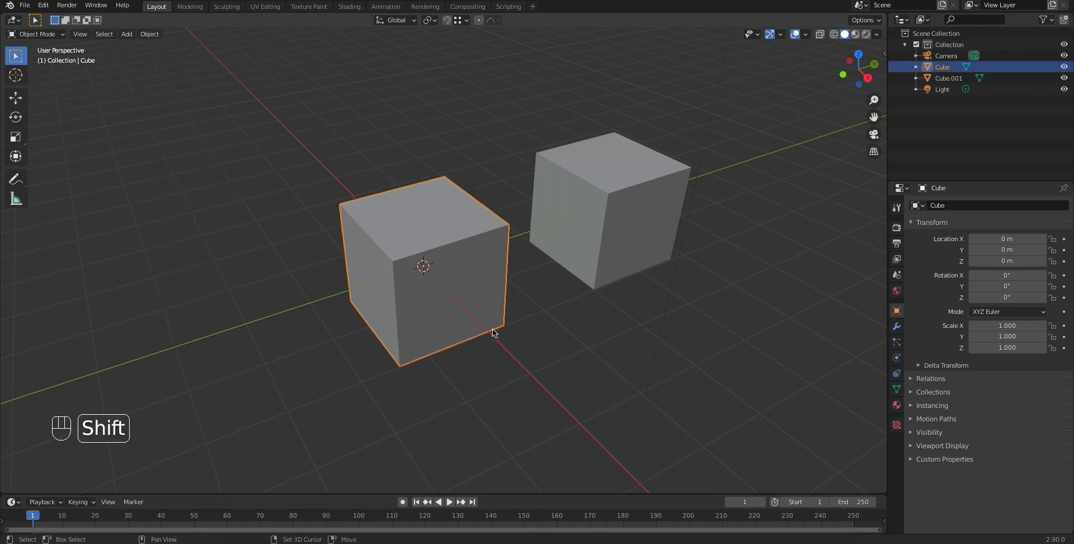
pyautogui.hotkey('shift', 'd')
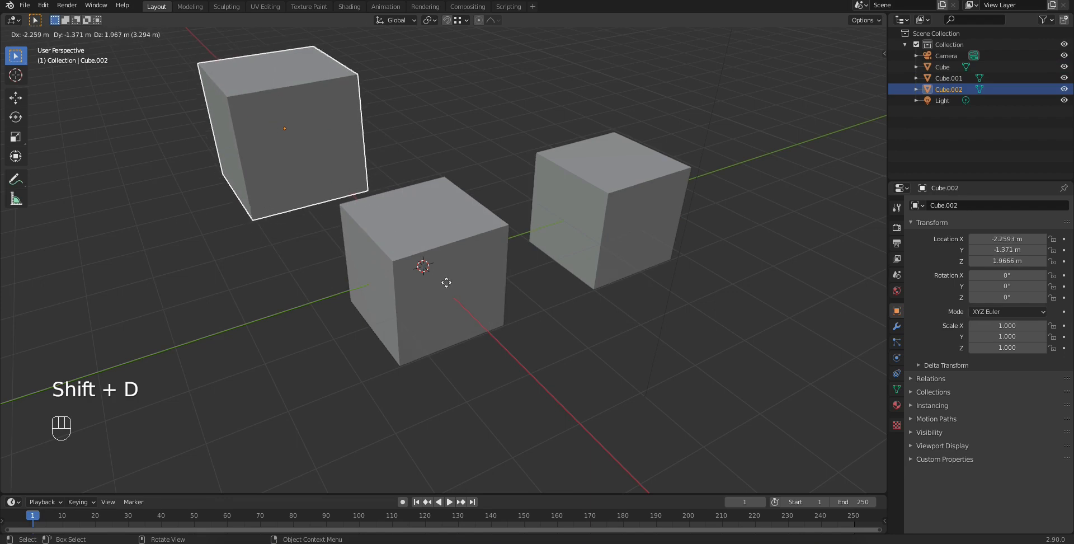
pyautogui.press('x')
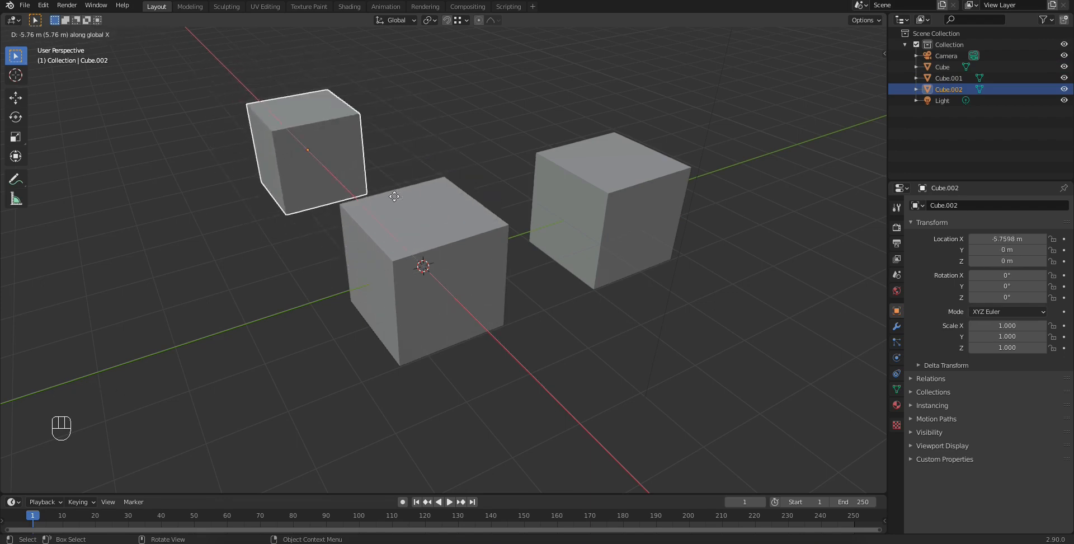
pyautogui.click(410, 237)
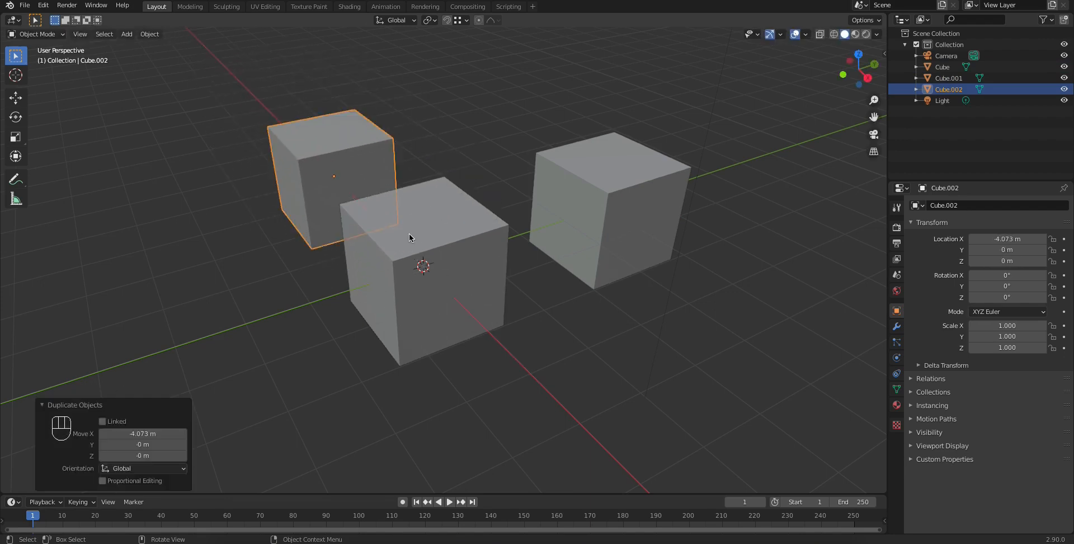
pyautogui.click(704, 368)
# Try selecting the original cube alone and box-selecting across the three cubes, and clear the selection
pyautogui.moveTo(551, 301)
pyautogui.mouseDown(button='middle')
pyautogui.moveTo(565, 294)
pyautogui.moveTo(469, 282)
pyautogui.moveTo(506, 273)
pyautogui.moveTo(532, 284)
pyautogui.moveTo(502, 291)
pyautogui.moveTo(503, 314)
pyautogui.moveTo(539, 298)
pyautogui.mouseUp(button='middle')
pyautogui.click(503, 310)
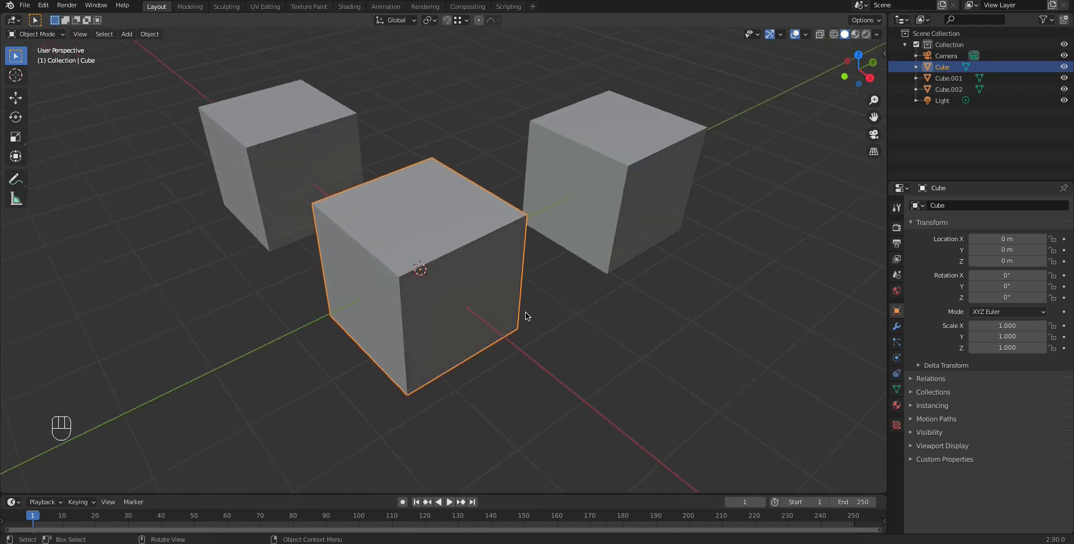
pyautogui.click(268, 288)
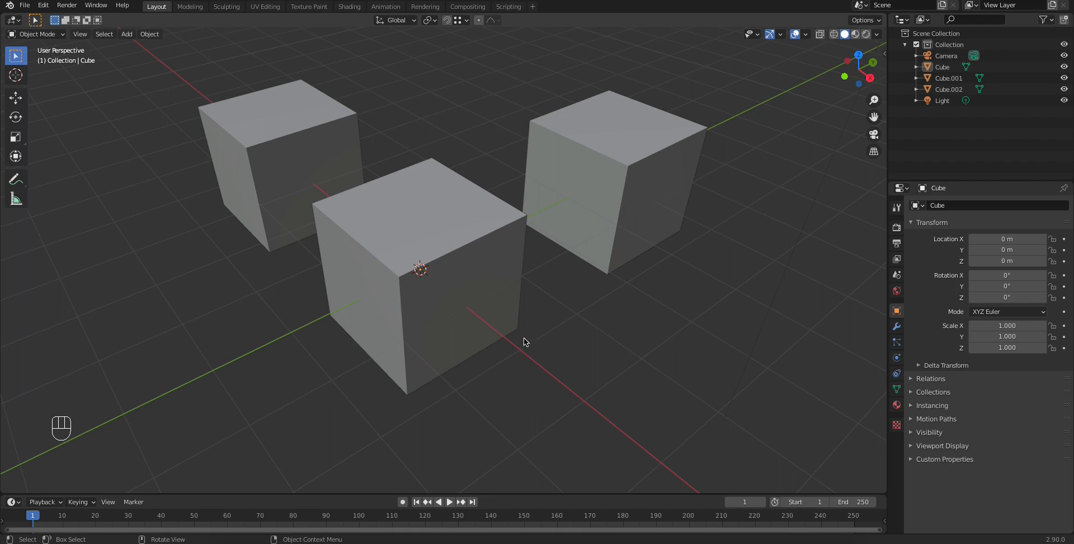
pyautogui.moveTo(703, 417); pyautogui.dragTo(176, 54)
pyautogui.click(682, 364)
pyautogui.moveTo(619, 340); pyautogui.dragTo(271, 112)
pyautogui.click(512, 300)
pyautogui.click(582, 341)
pyautogui.moveTo(582, 342); pyautogui.dragTo(565, 296, button='middle')
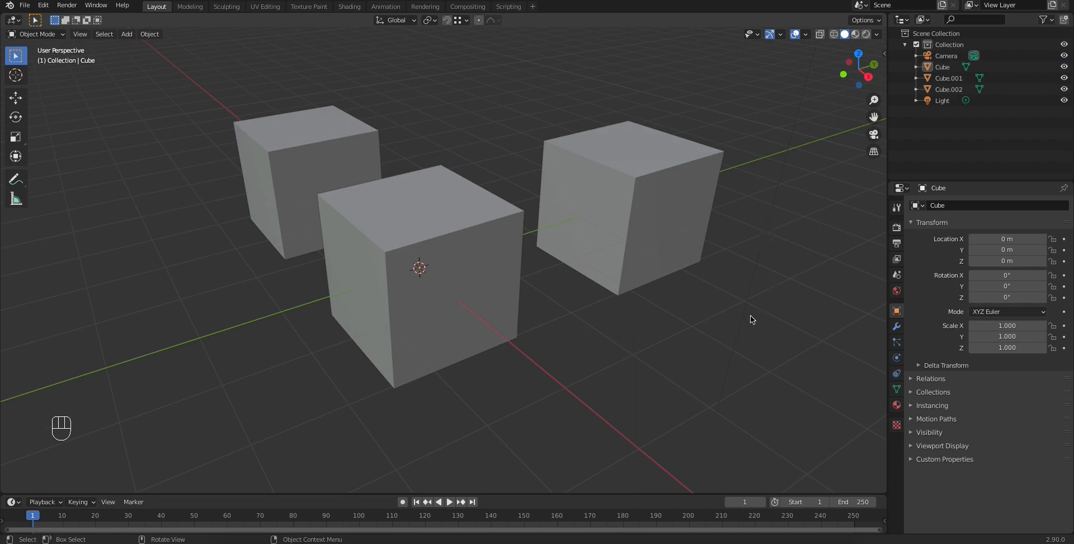
pyautogui.moveTo(587, 352); pyautogui.dragTo(610, 353, button='middle')
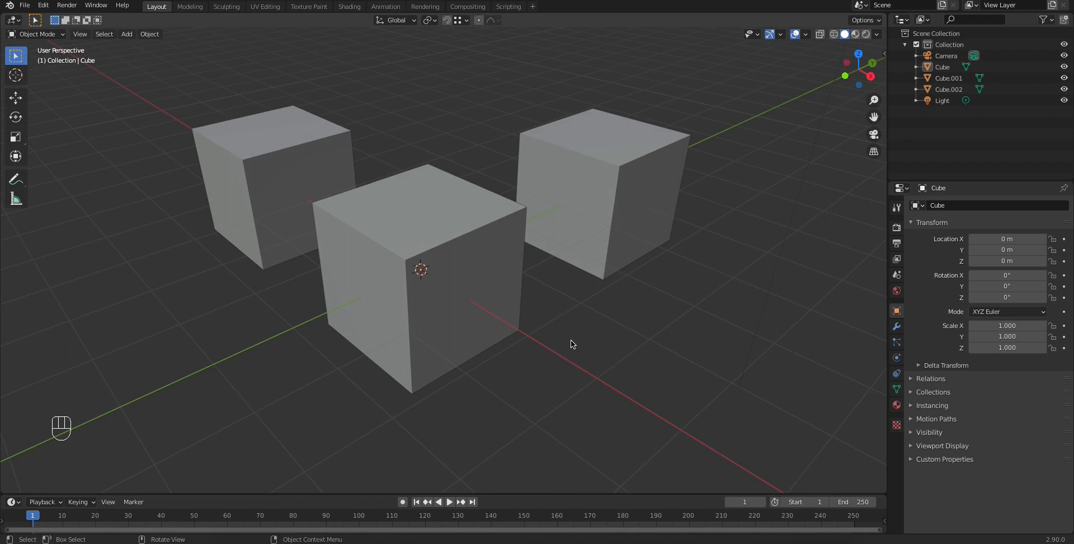
pyautogui.moveTo(576, 338)
pyautogui.mouseDown(button='middle')
pyautogui.moveTo(570, 358)
pyautogui.moveTo(565, 300)
pyautogui.moveTo(568, 323)
pyautogui.mouseUp(button='middle')
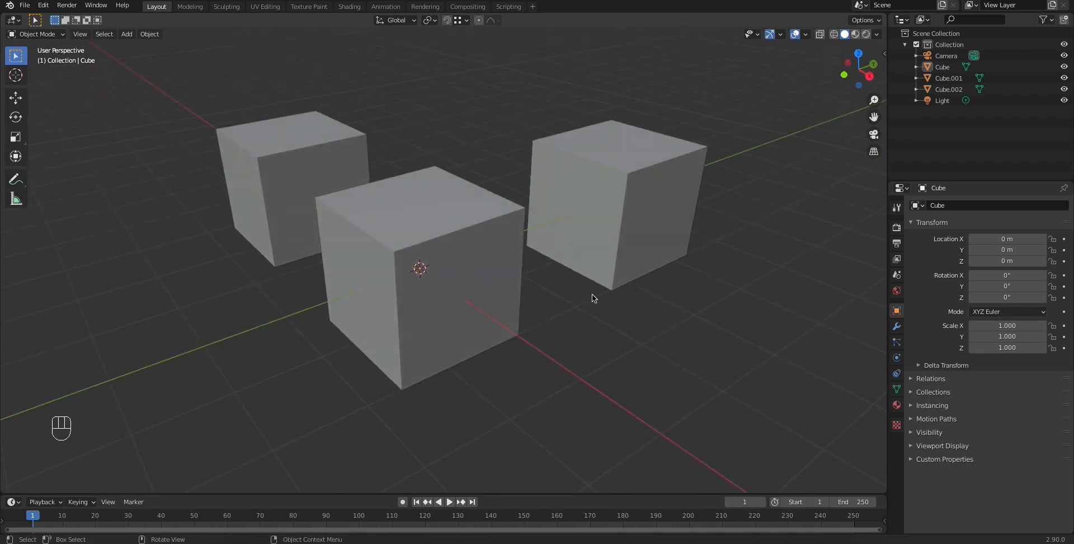
pyautogui.moveTo(574, 296); pyautogui.dragTo(578, 300, button='middle')
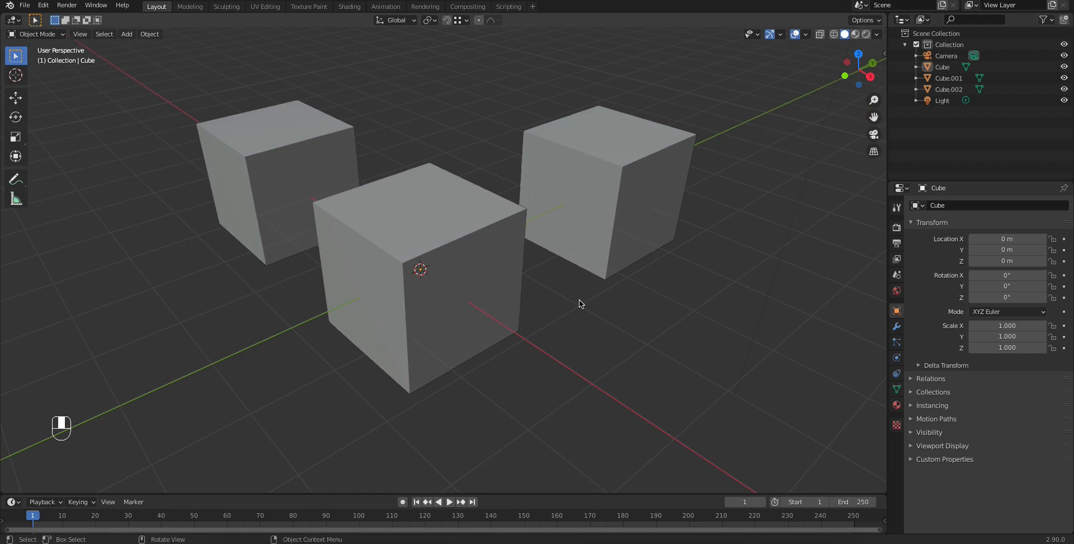